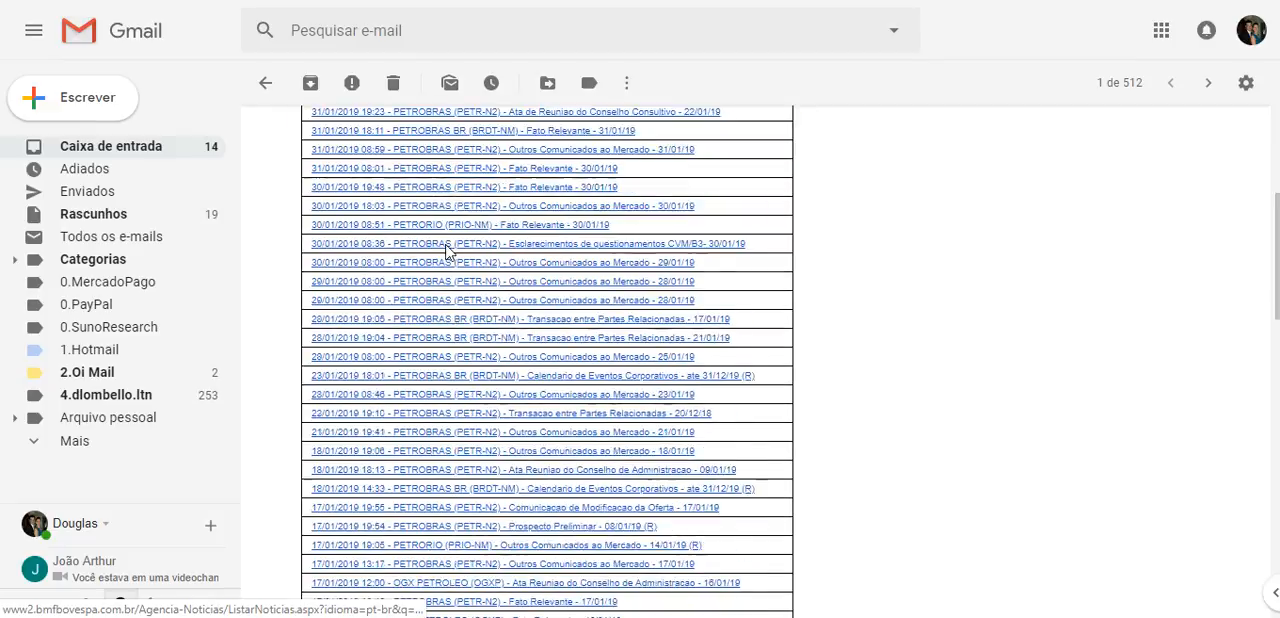
scroll(447, 252, down, 6)
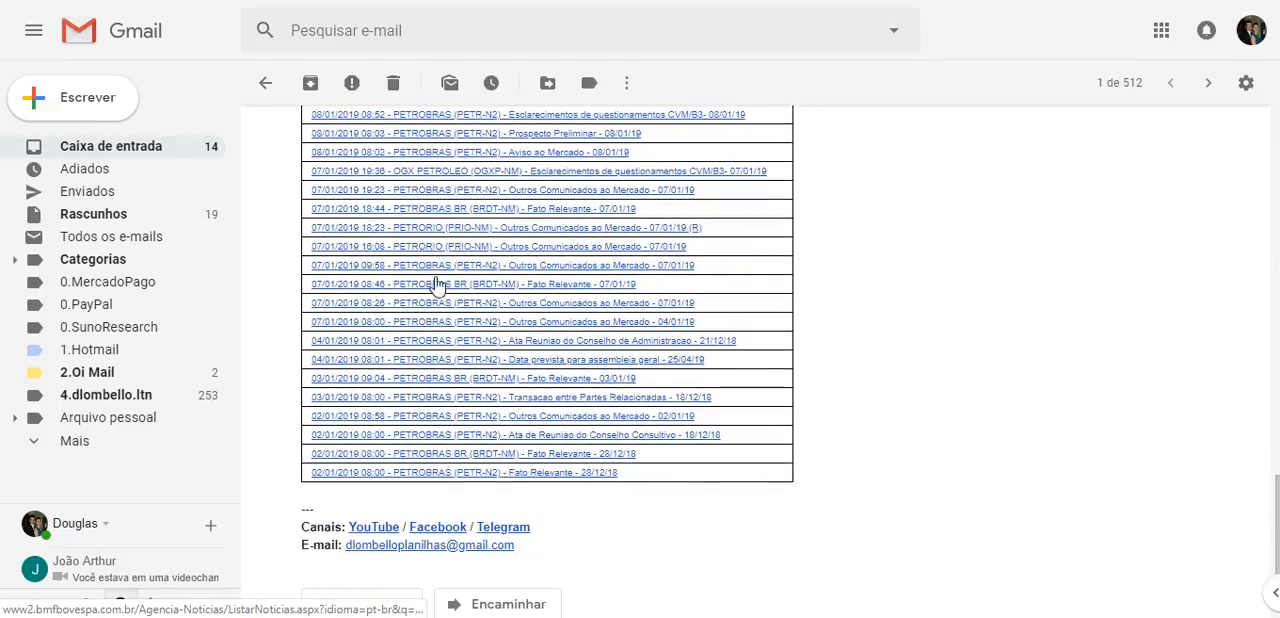
Examine the list of PETR4 news links in the open Plantão de Notícias e-mail, back to its heading
scroll(460, 300, up, 1)
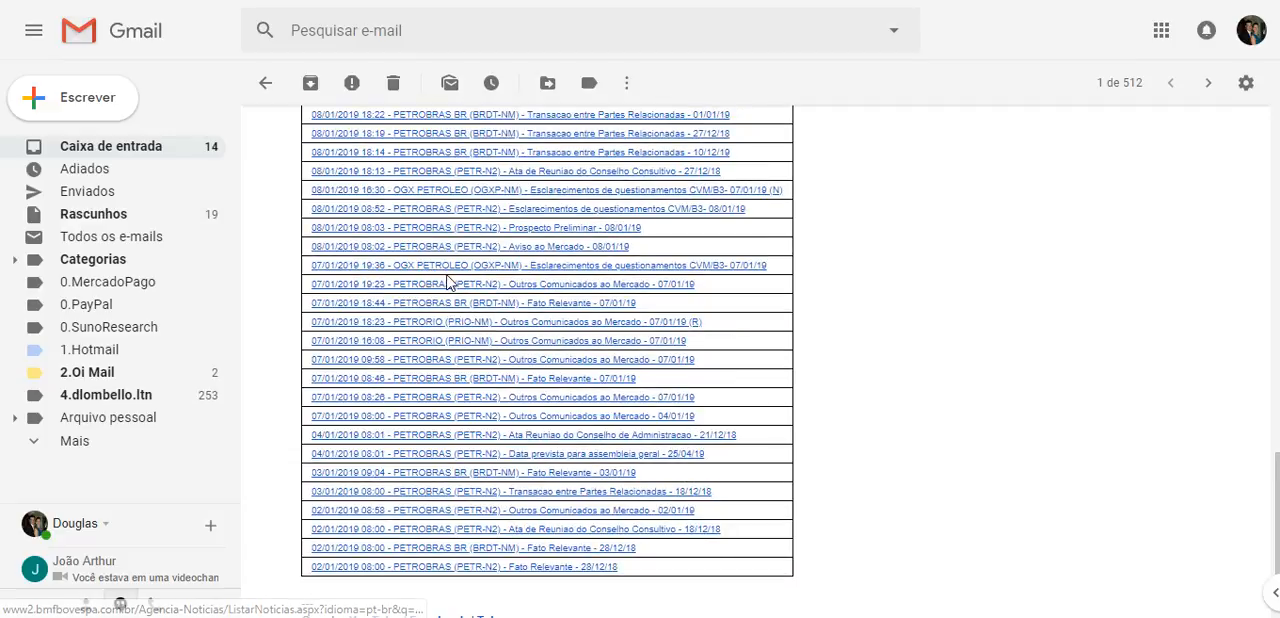
scroll(440, 268, up, 2)
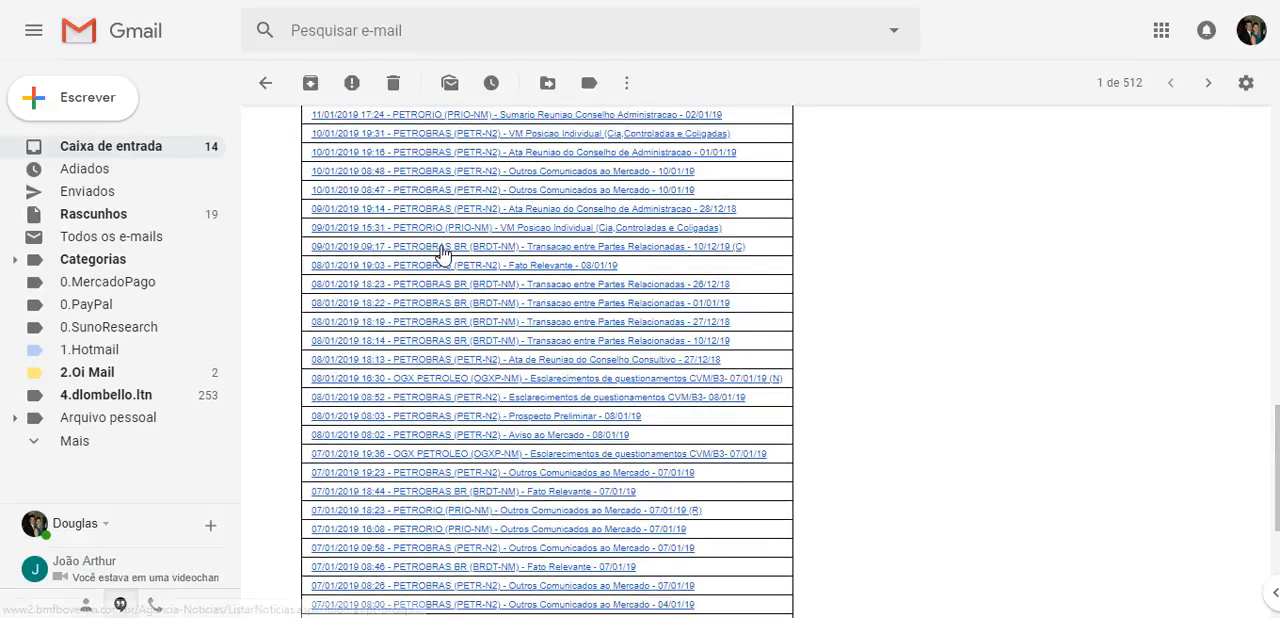
scroll(477, 246, up, 4)
scroll(435, 280, up, 4)
scroll(444, 231, up, 2)
scroll(437, 286, down, 5)
scroll(440, 286, down, 5)
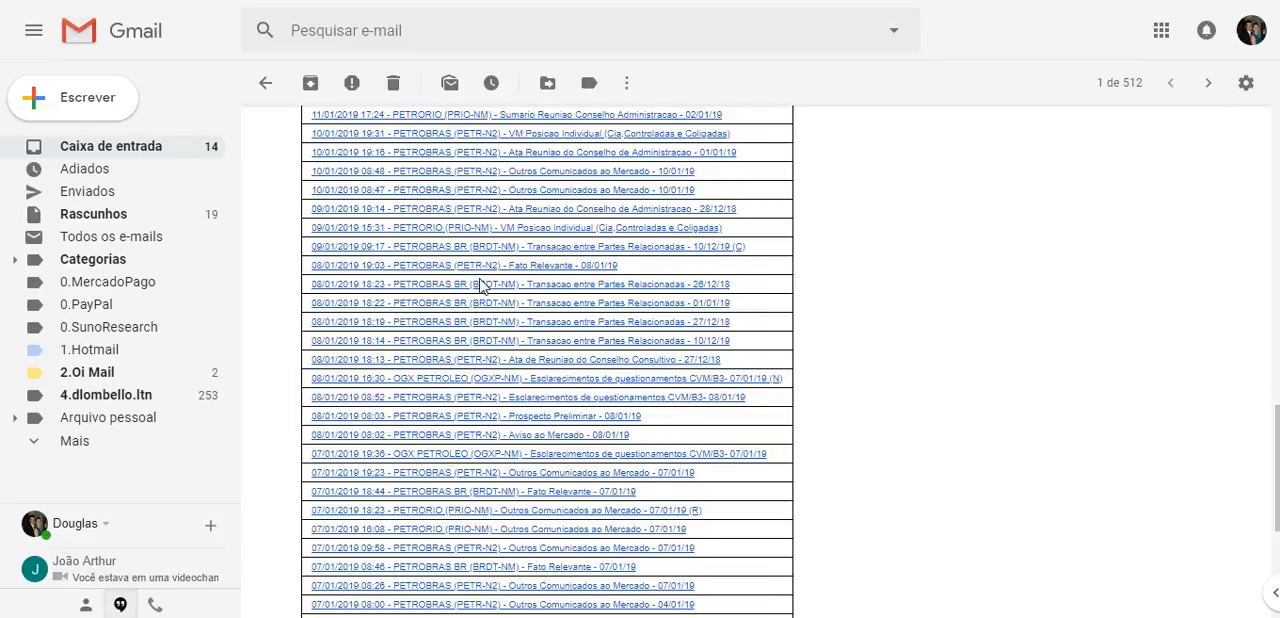
scroll(484, 290, down, 1)
scroll(486, 312, down, 2)
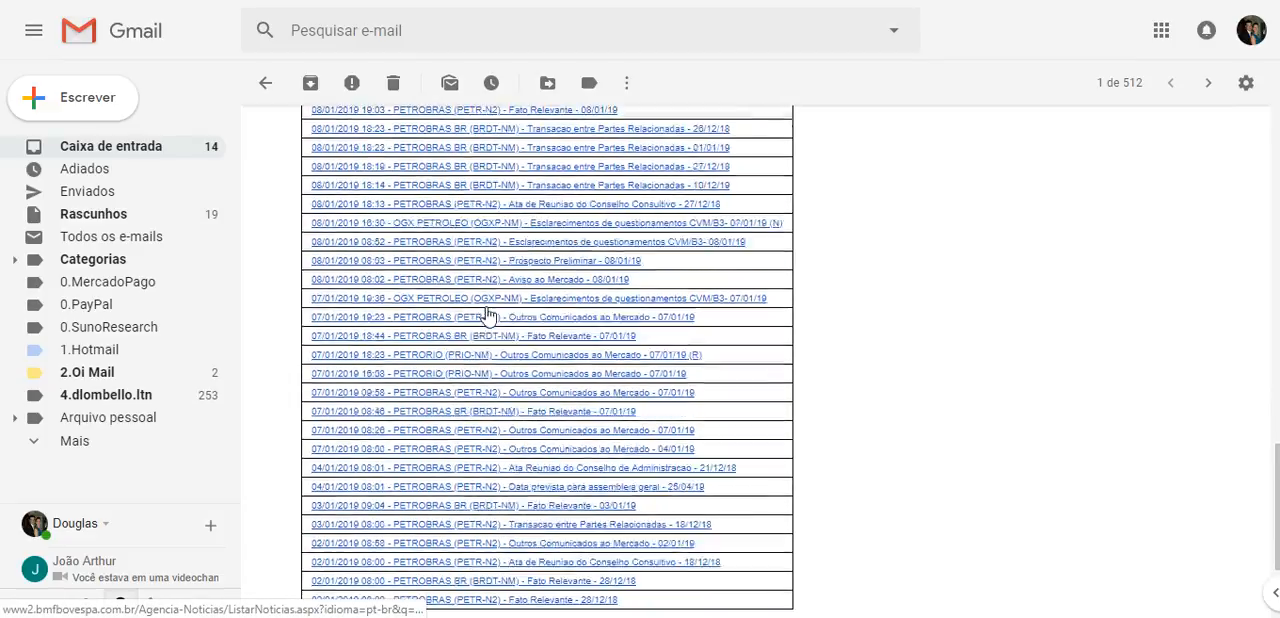
scroll(530, 288, up, 1)
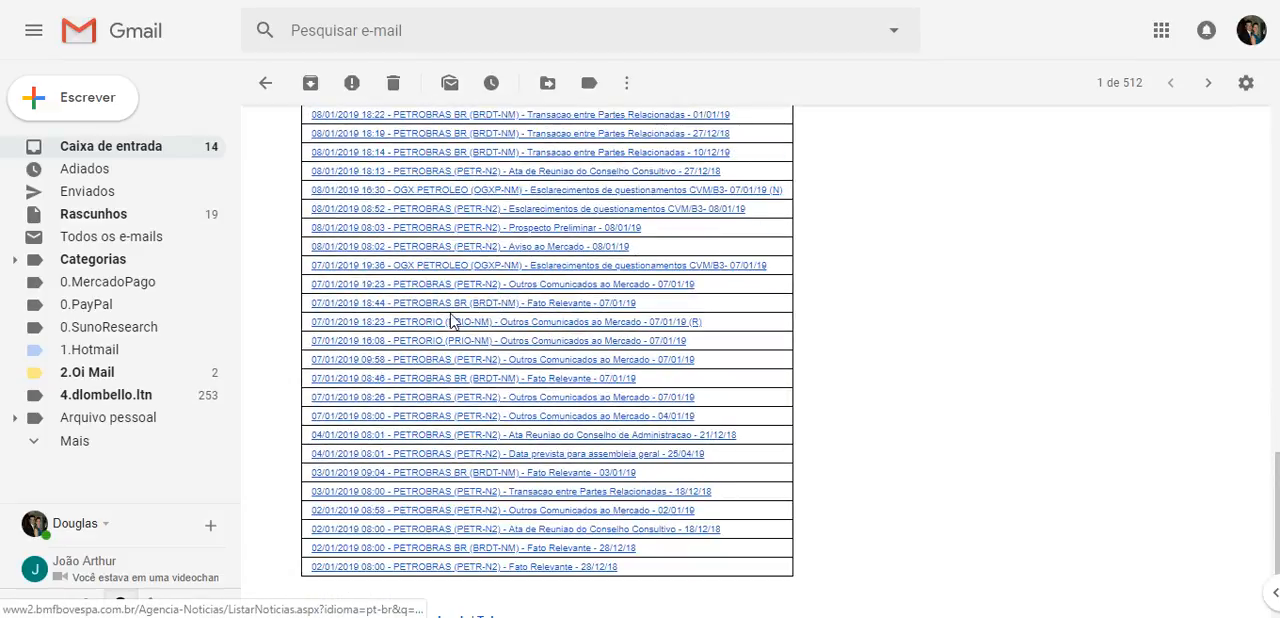
scroll(440, 520, up, 1)
scroll(440, 480, up, 12)
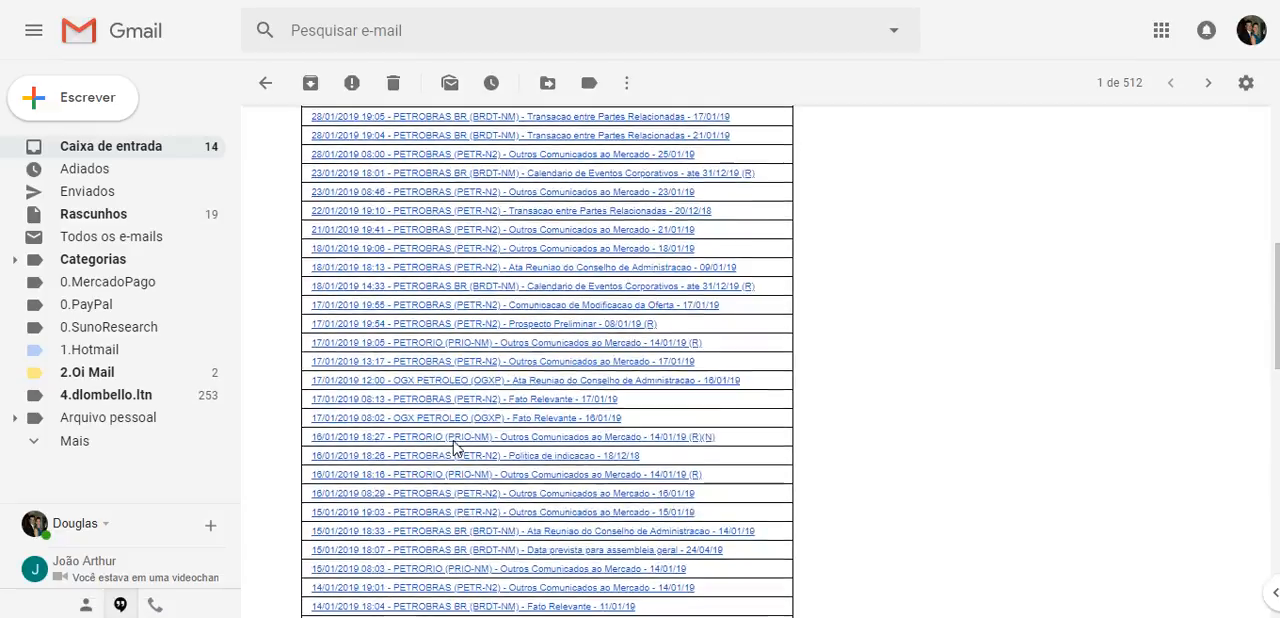
scroll(740, 390, up, 1)
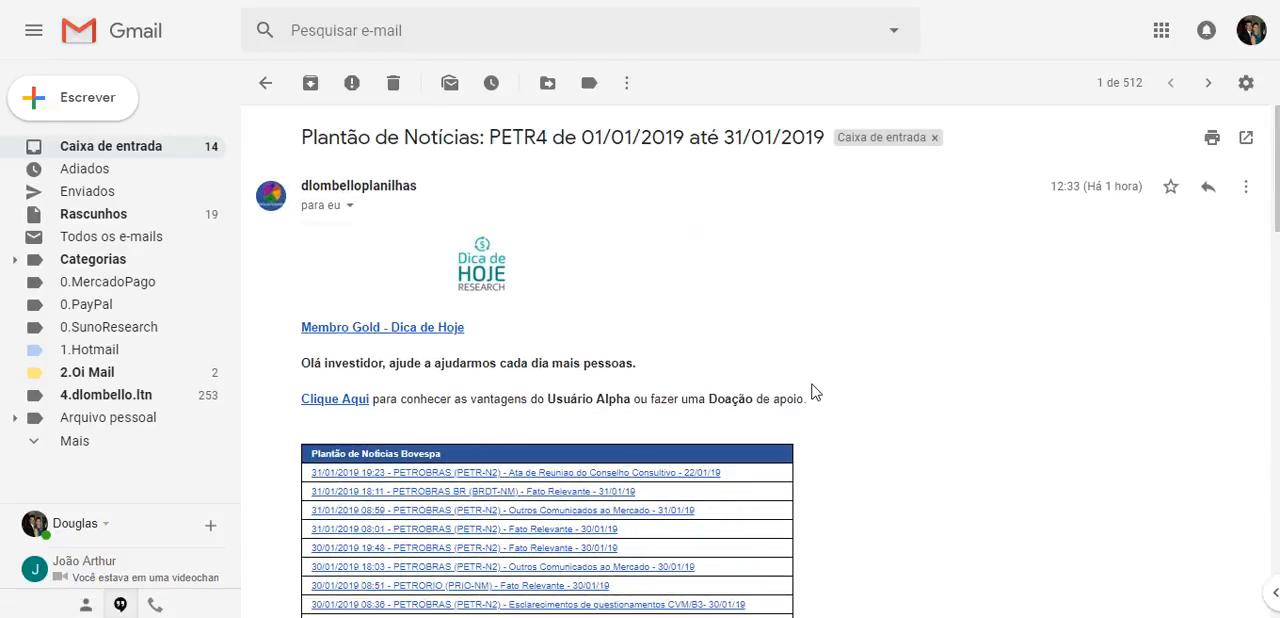
Switch to the investment control spreadsheet in Google Sheets and review the normal buy and sell operations on the Dados sheet
key(alt+Tab)
click(760, 370)
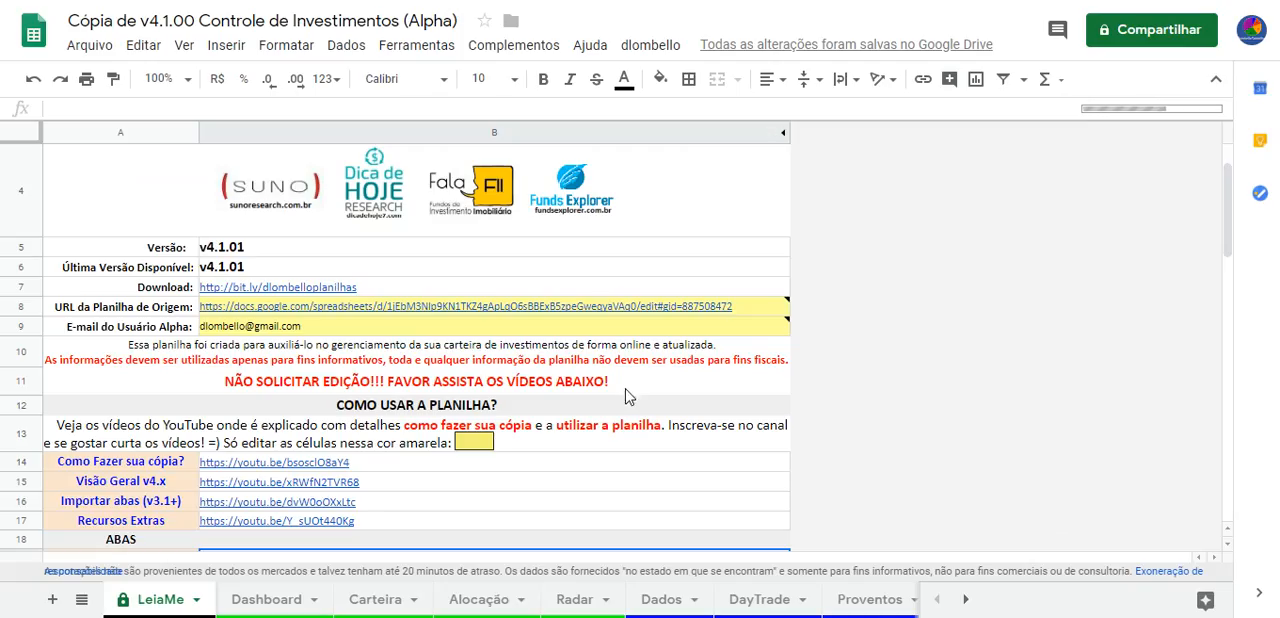
click(662, 600)
scroll(178, 296, down, 1)
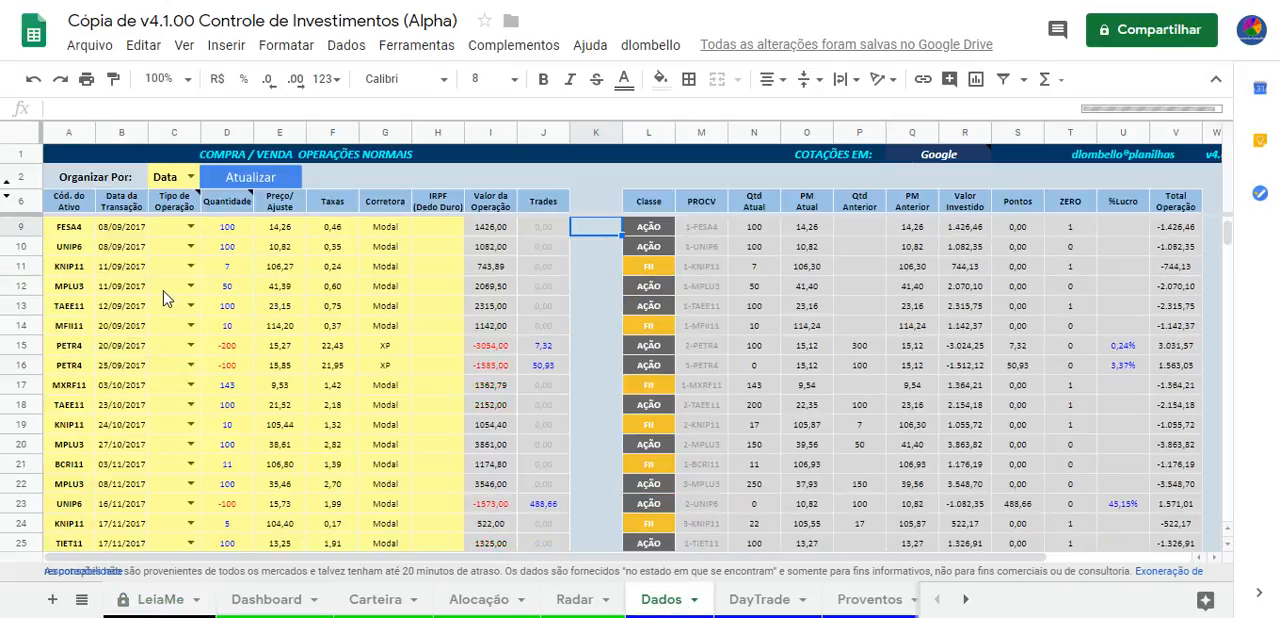
scroll(190, 318, down, 20)
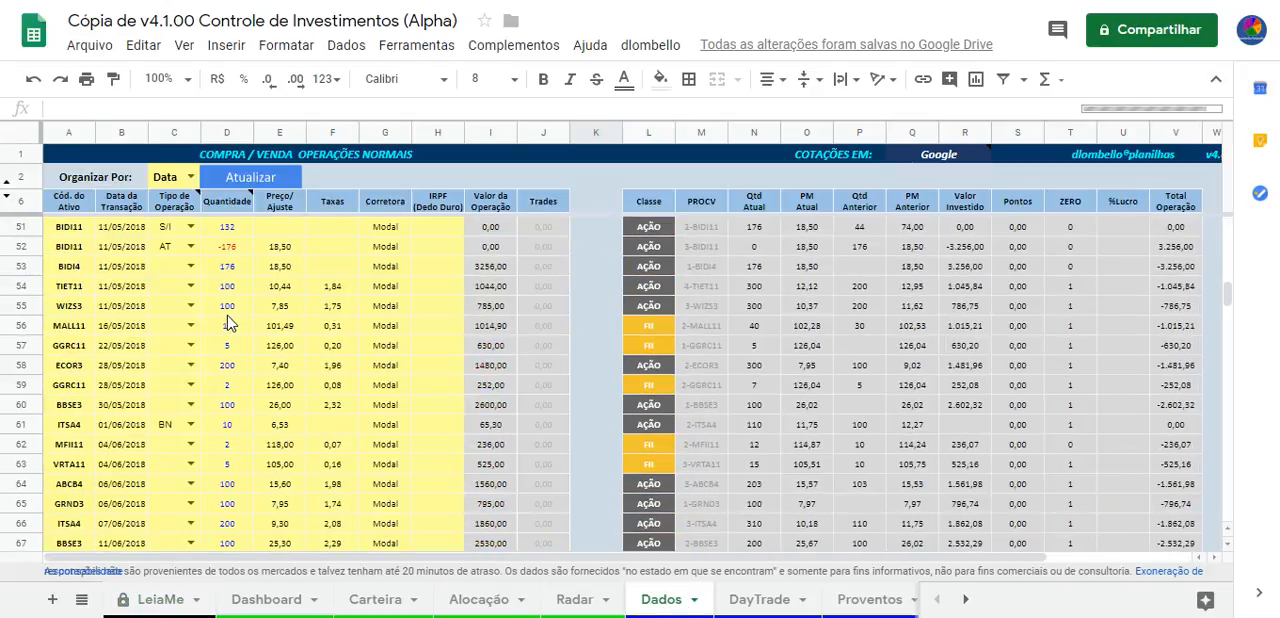
scroll(228, 350, down, 4)
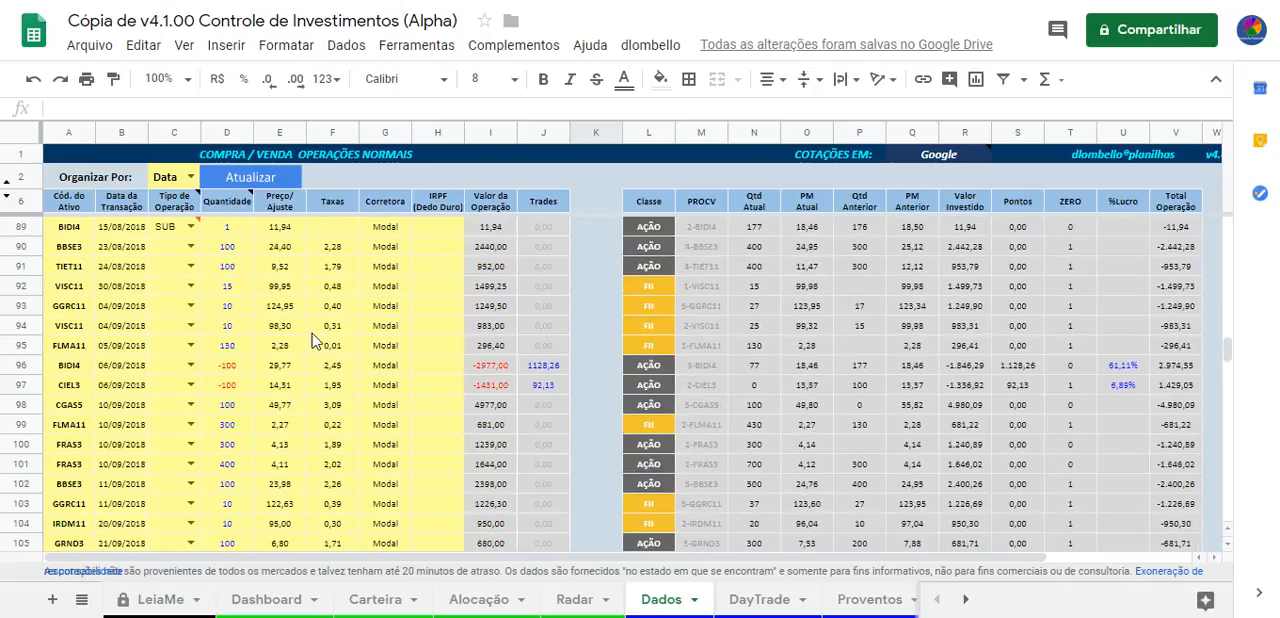
scroll(228, 367, down, 19)
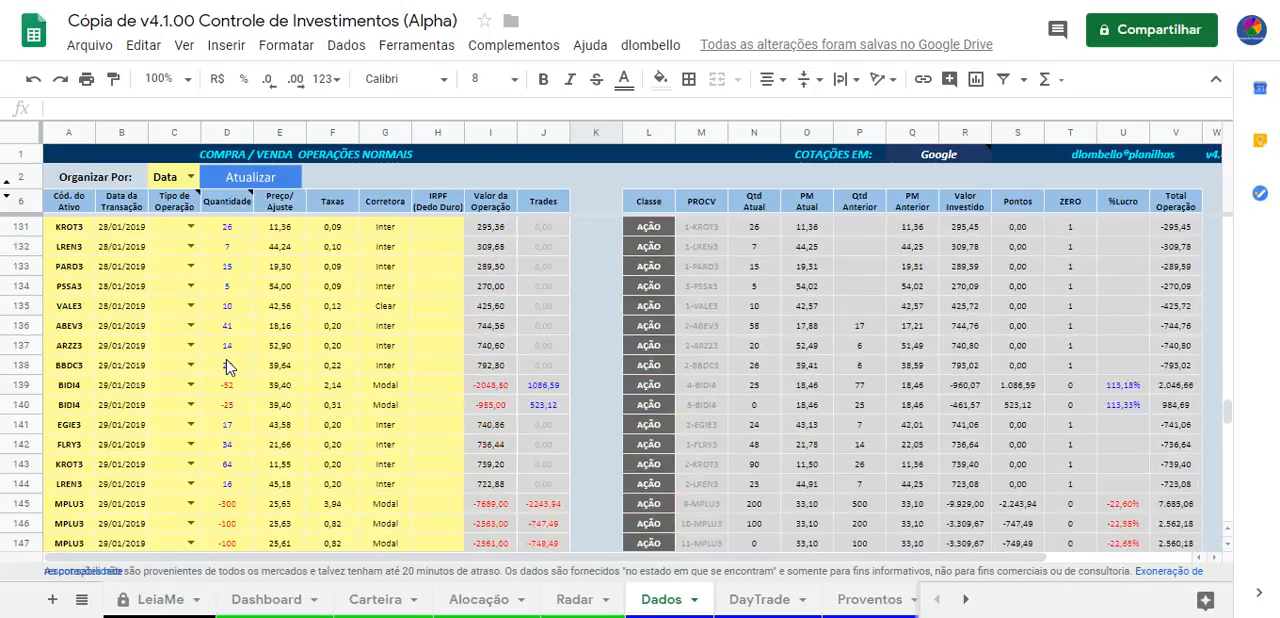
scroll(226, 359, up, 10)
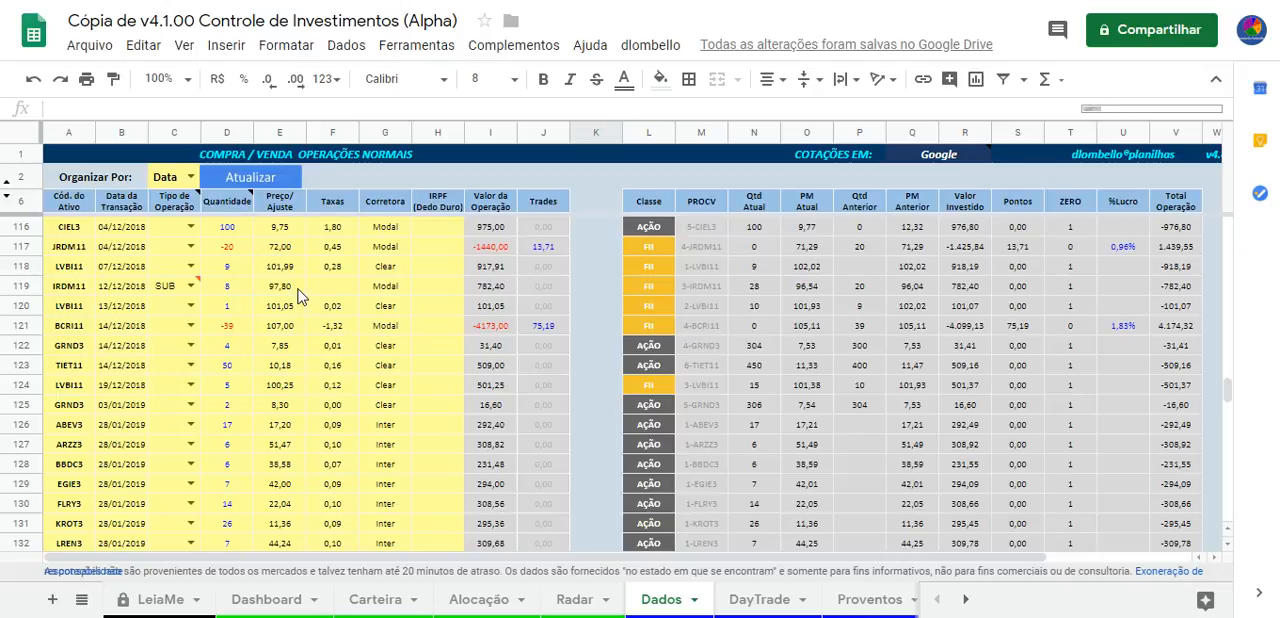
Highlight cells H116 to H127 in the IRPF (Dedo Duro) column, ending on the cell for row 123
click(387, 234)
drag(436, 232, 438, 449)
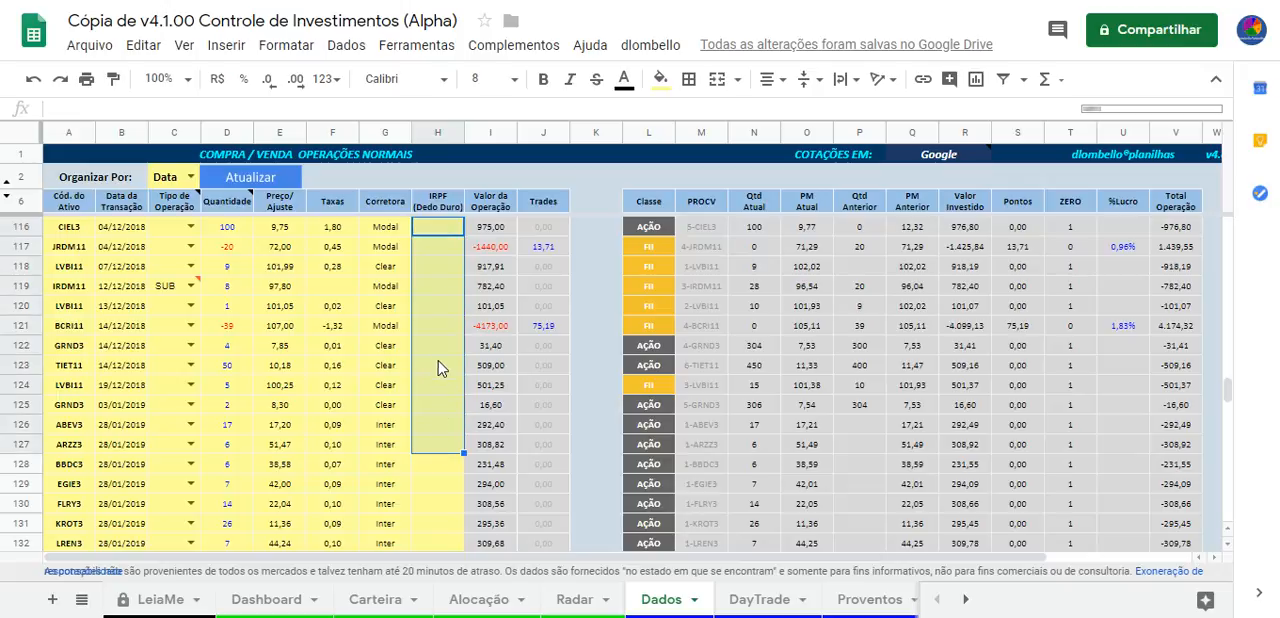
click(432, 366)
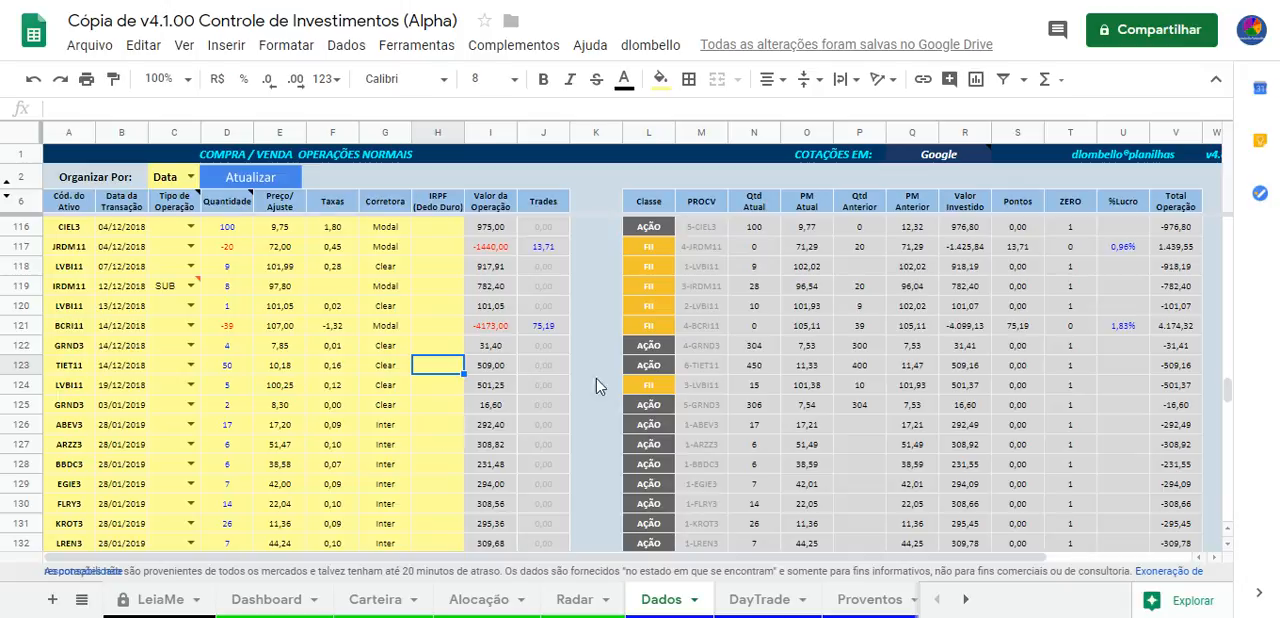
Open the DIRPF sheet and examine the variable-income results and monthly consolidation columns
click(965, 599)
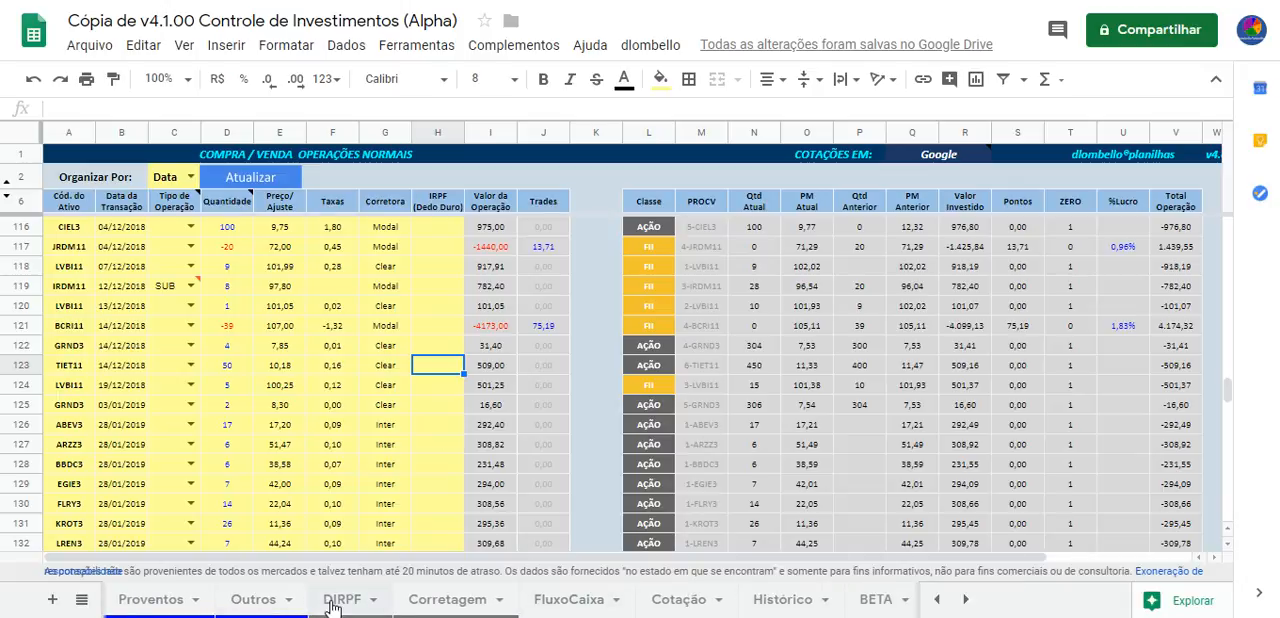
key(Right)
key(Right)
key(Right)
key(Right)
key(Right)
key(Right)
key(Right)
key(Right)
key(Right)
key(Right)
key(Right)
key(Right)
key(Right)
key(Right)
key(Right)
key(Right)
key(Right)
key(Right)
key(Right)
key(Right)
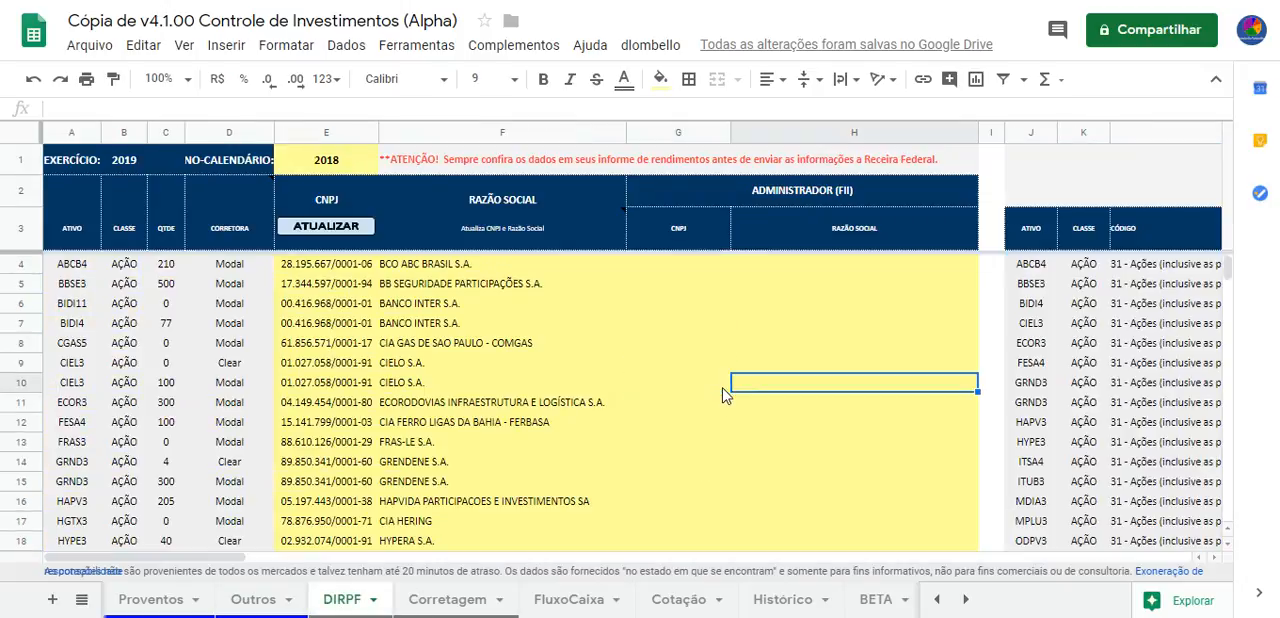
key(Right)
key(Right)
key(Right)
key(Right)
key(Right)
key(Right)
key(Right)
key(Right)
key(Right)
key(Right)
key(Right)
key(Right)
key(Right)
key(Right)
key(Right)
key(Right)
key(Right)
key(Right)
key(Right)
key(Right)
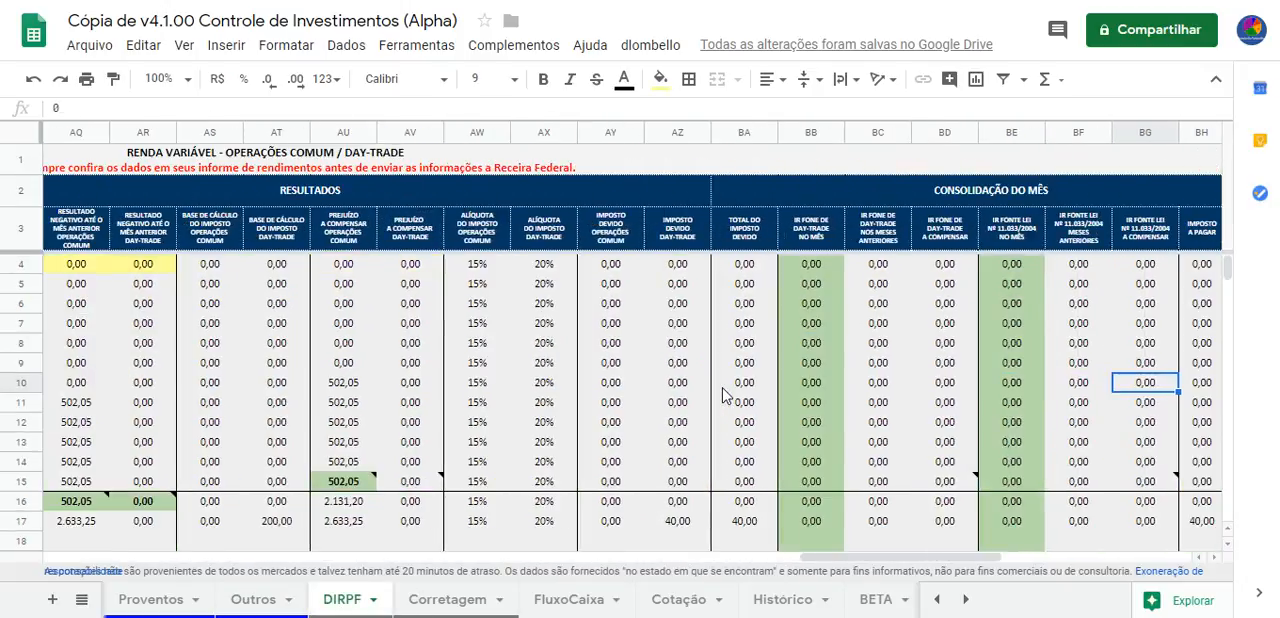
Examine the real-estate fund operations table on the DIRPF sheet, including its withheld and paid tax columns and the neighbouring DARF table
key(Left)
key(Left)
key(Left)
key(Left)
key(Up)
key(Up)
key(Up)
key(Up)
key(Up)
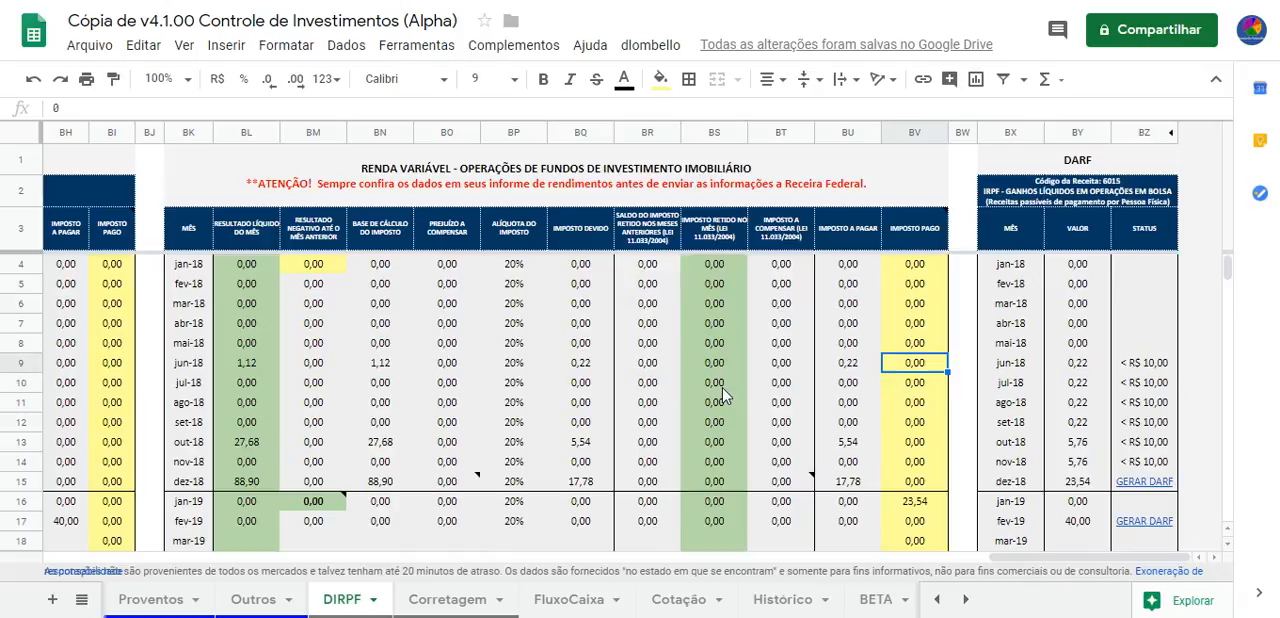
key(Down)
key(Down)
key(Down)
key(Down)
key(Down)
key(Down)
key(Down)
key(Down)
key(Down)
key(Down)
key(Down)
key(Down)
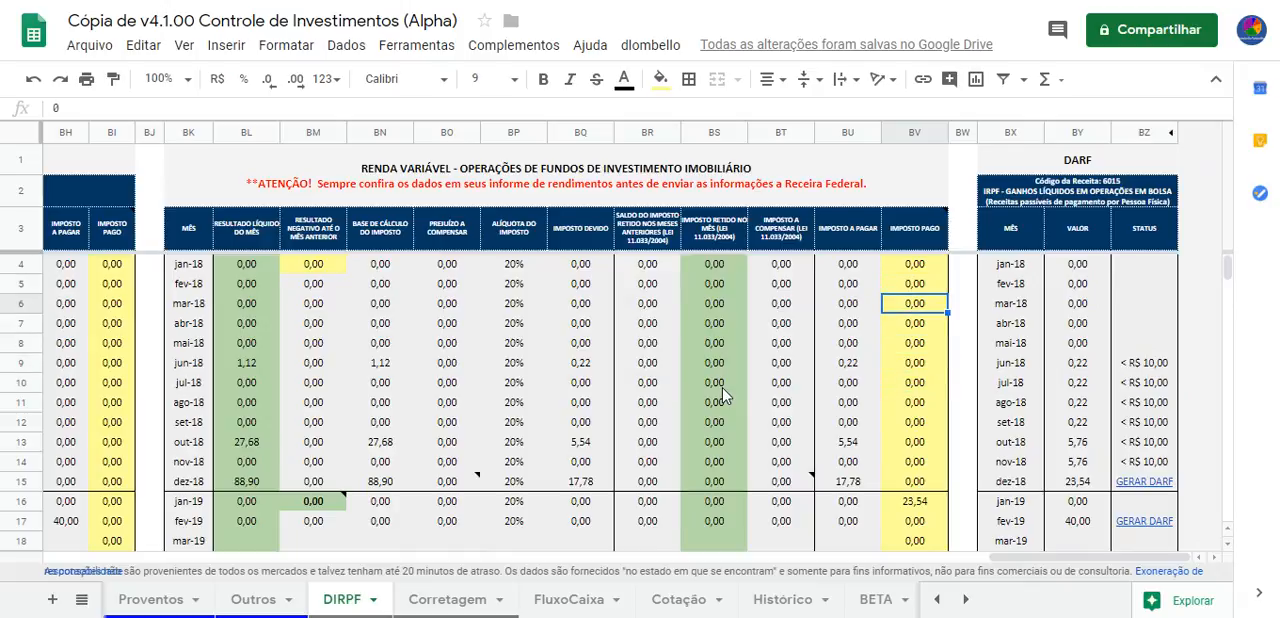
key(Up)
key(Up)
key(Up)
key(Up)
key(Up)
key(Up)
key(Up)
key(Up)
key(Up)
key(Up)
key(Up)
key(Up)
key(Up)
key(Up)
key(Up)
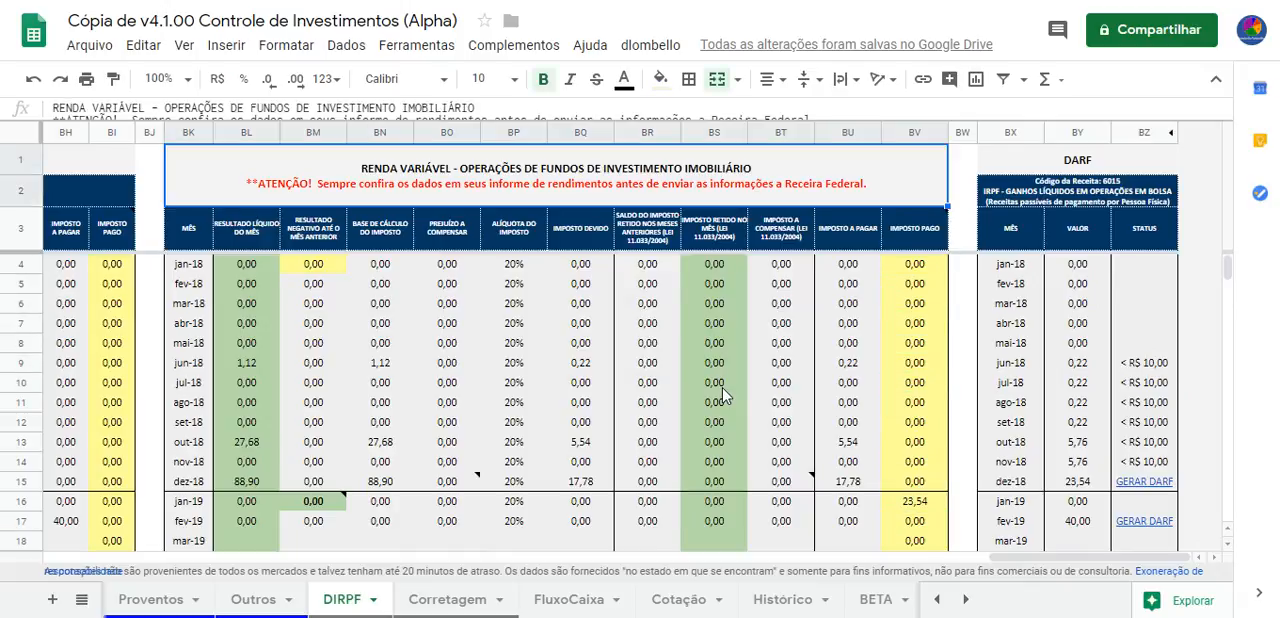
key(Down)
key(Down)
Look back across the DIRPF tables from the real-estate fund results to the monthly stock, options and futures operations
key(Left)
key(Left)
key(Left)
key(Left)
key(Left)
key(Left)
key(Left)
key(Left)
key(Left)
key(Left)
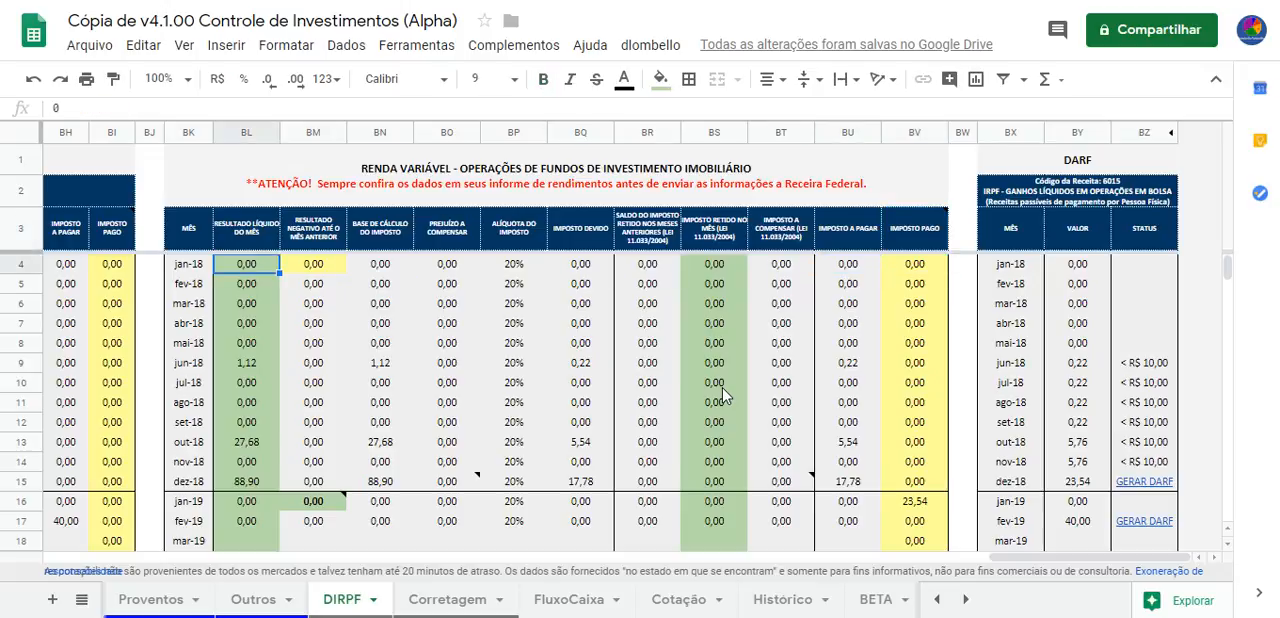
key(Left)
key(Left)
key(Left)
key(Left)
key(Left)
key(Left)
key(Left)
key(Left)
key(Left)
key(Left)
key(Left)
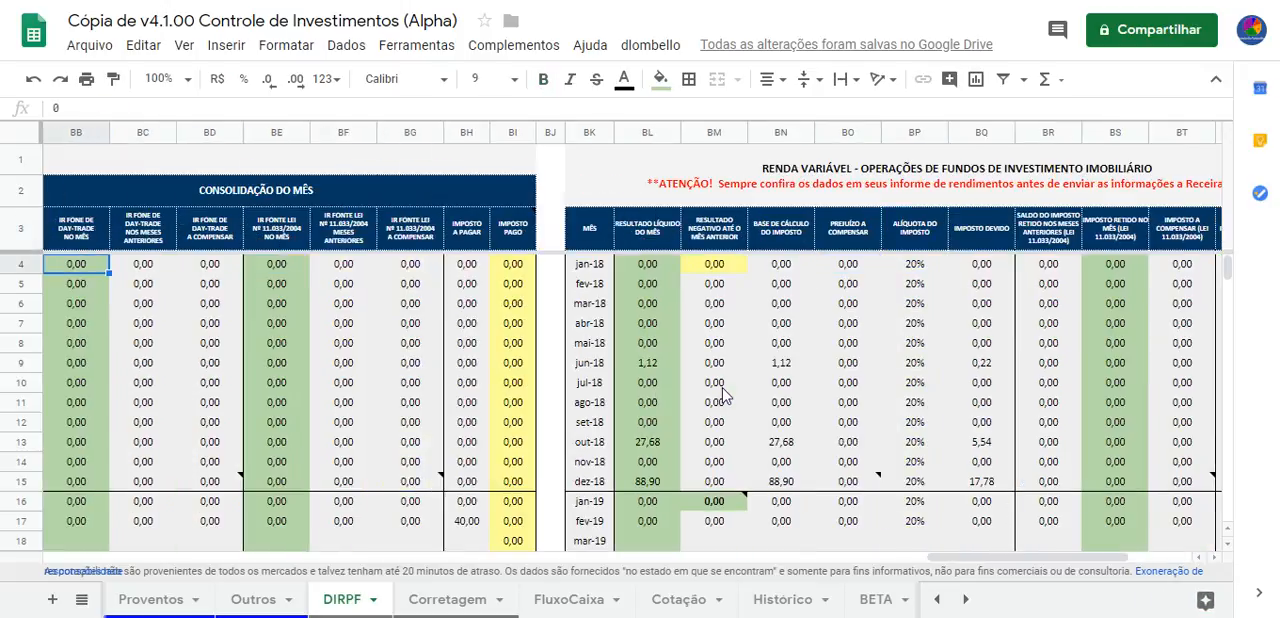
key(Left)
key(Left)
key(Left)
key(Left)
key(Left)
key(Left)
key(Left)
key(Left)
key(Left)
key(Left)
key(Left)
key(Left)
key(Left)
key(Left)
key(Left)
key(Left)
key(Left)
key(Left)
key(Left)
key(Left)
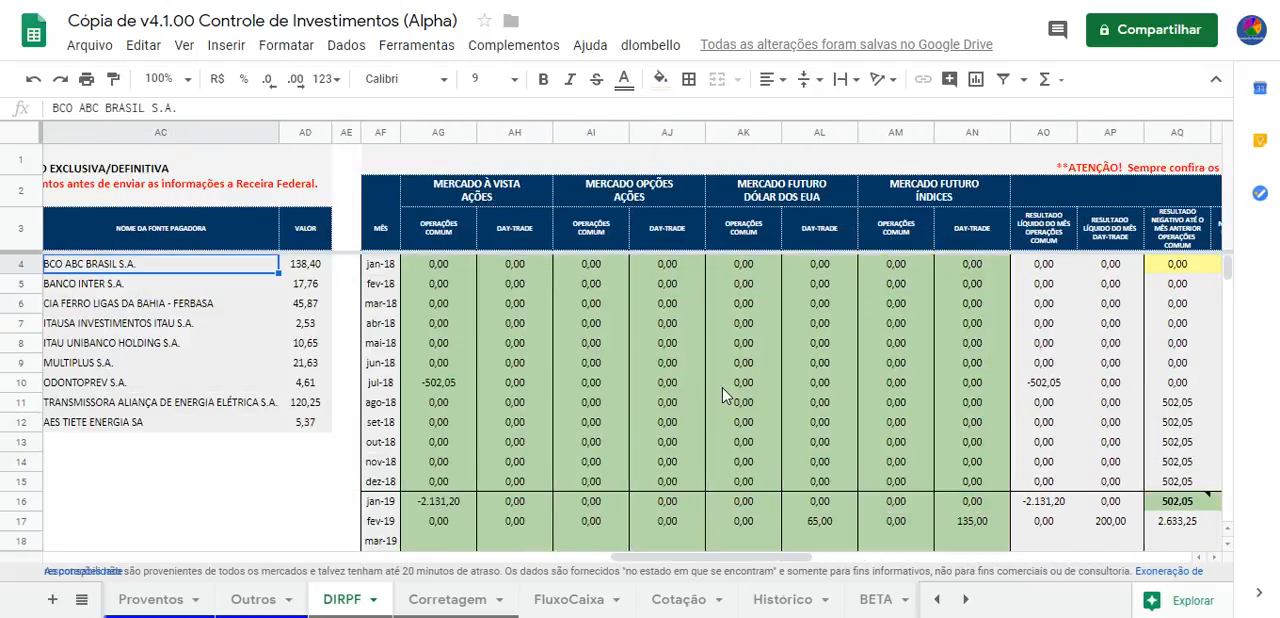
Return to the Dados sheet and review the IRPF (Dedo Duro) column across the recorded operations up to the first row
click(936, 599)
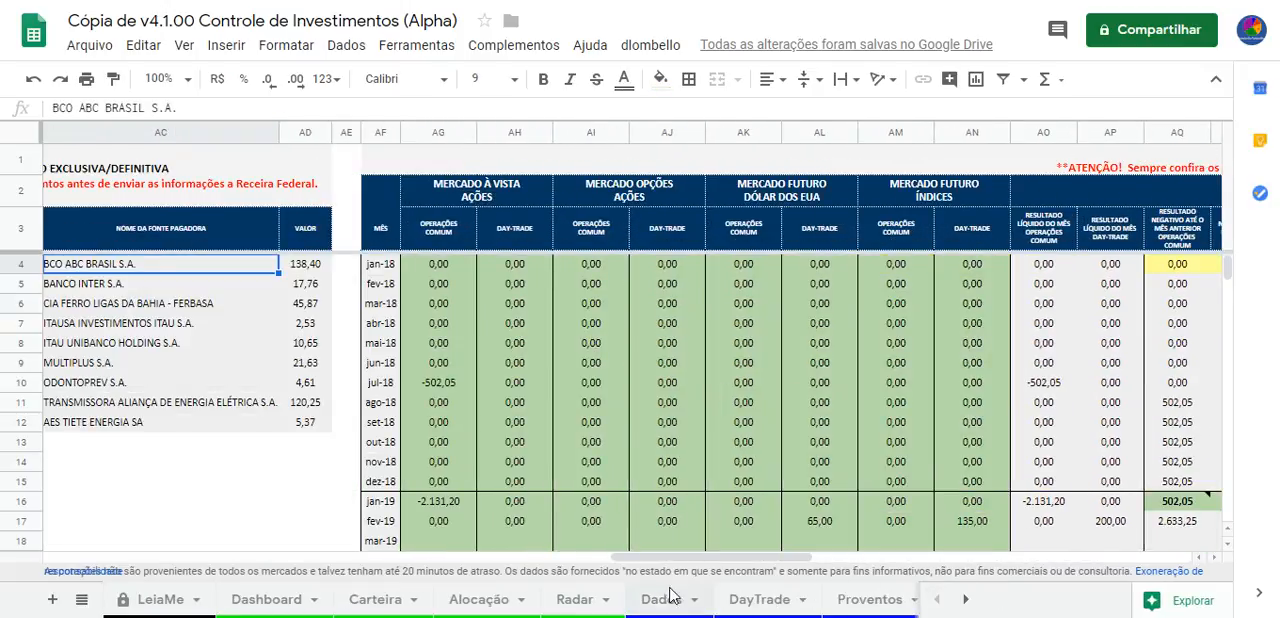
click(662, 599)
drag(452, 235, 443, 486)
scroll(445, 492, down, 2)
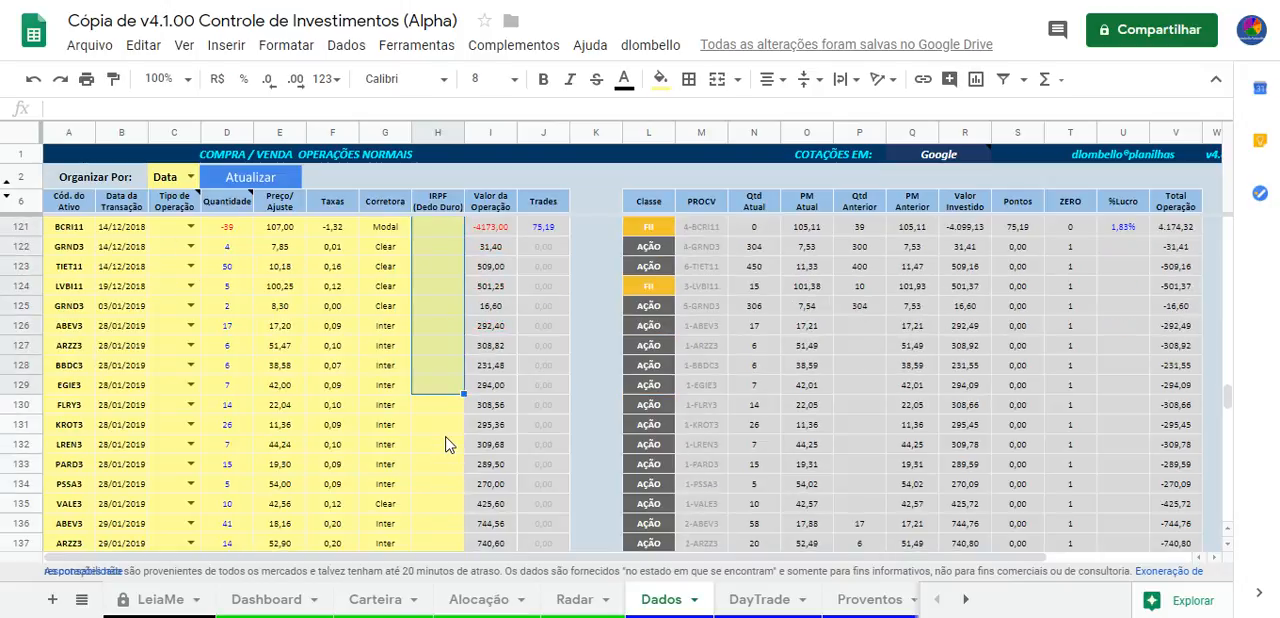
click(447, 443)
scroll(449, 438, down, 6)
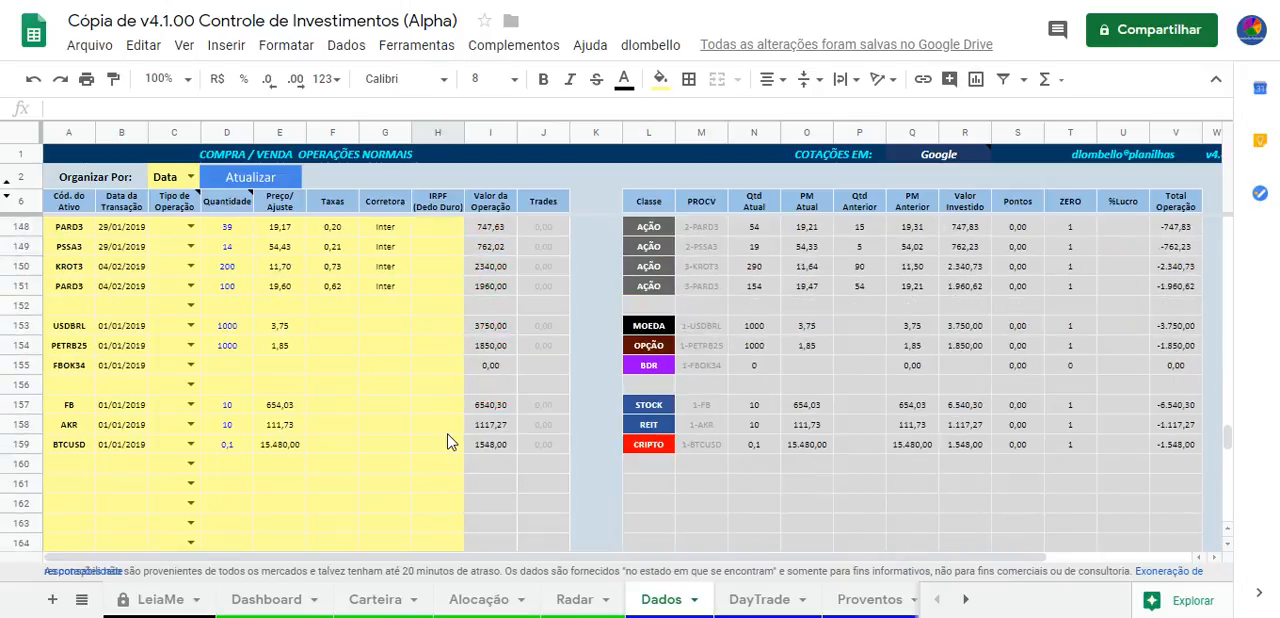
scroll(449, 438, up, 20)
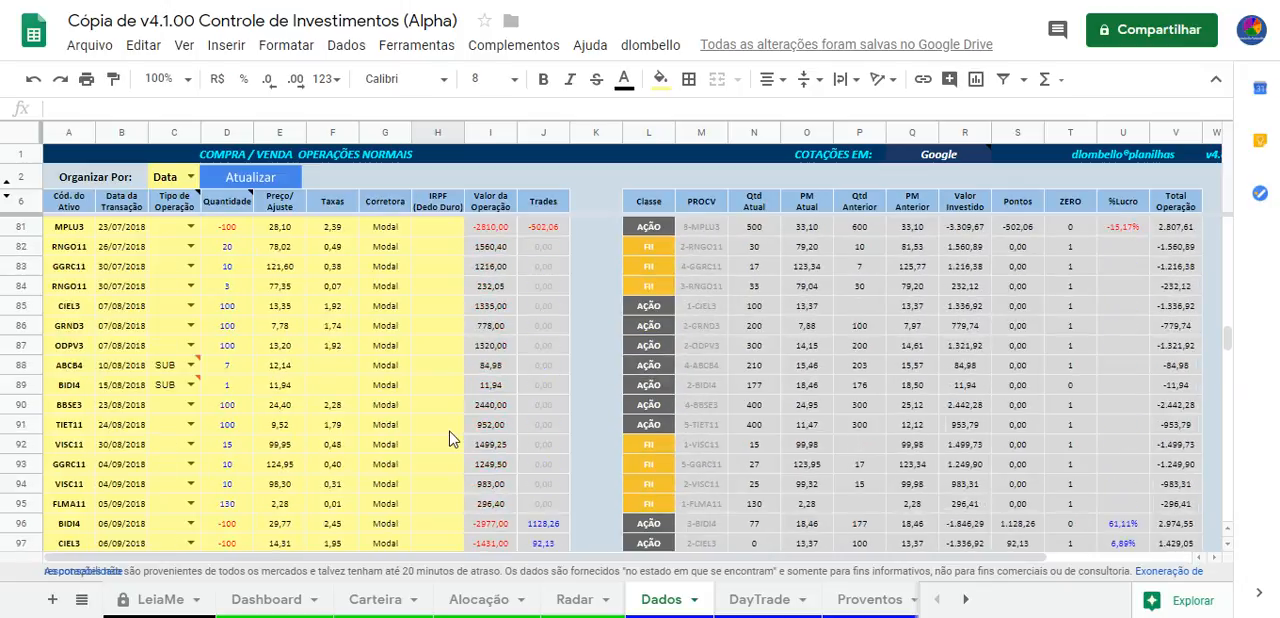
scroll(453, 438, up, 7)
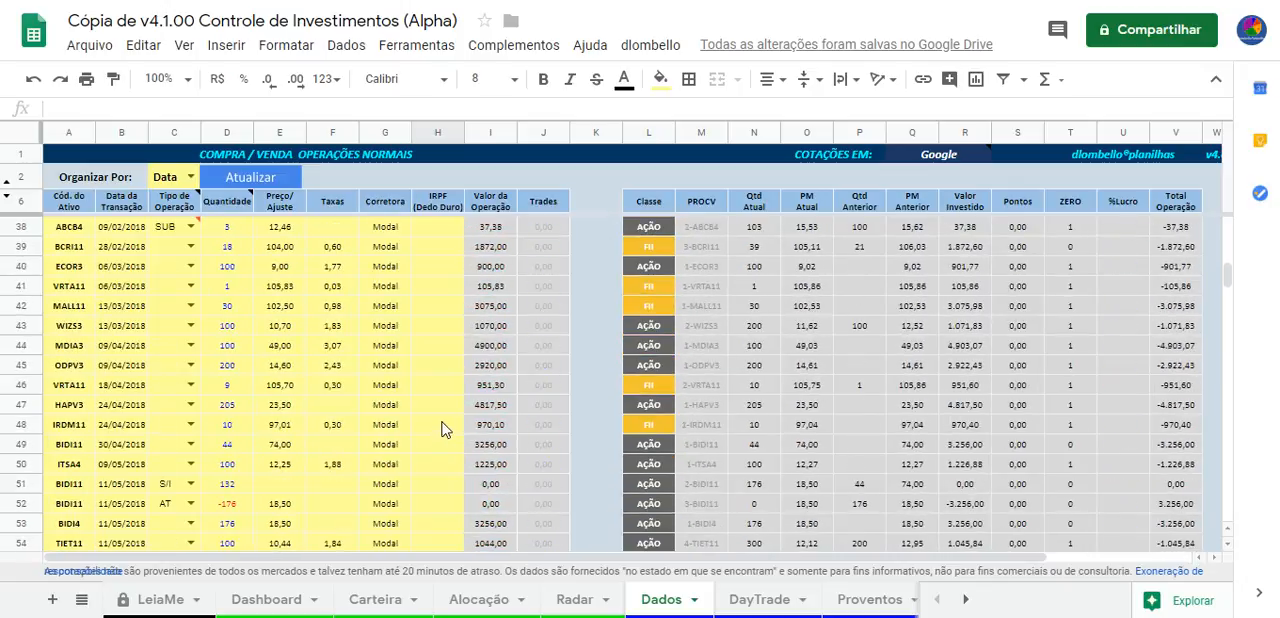
scroll(445, 428, up, 10)
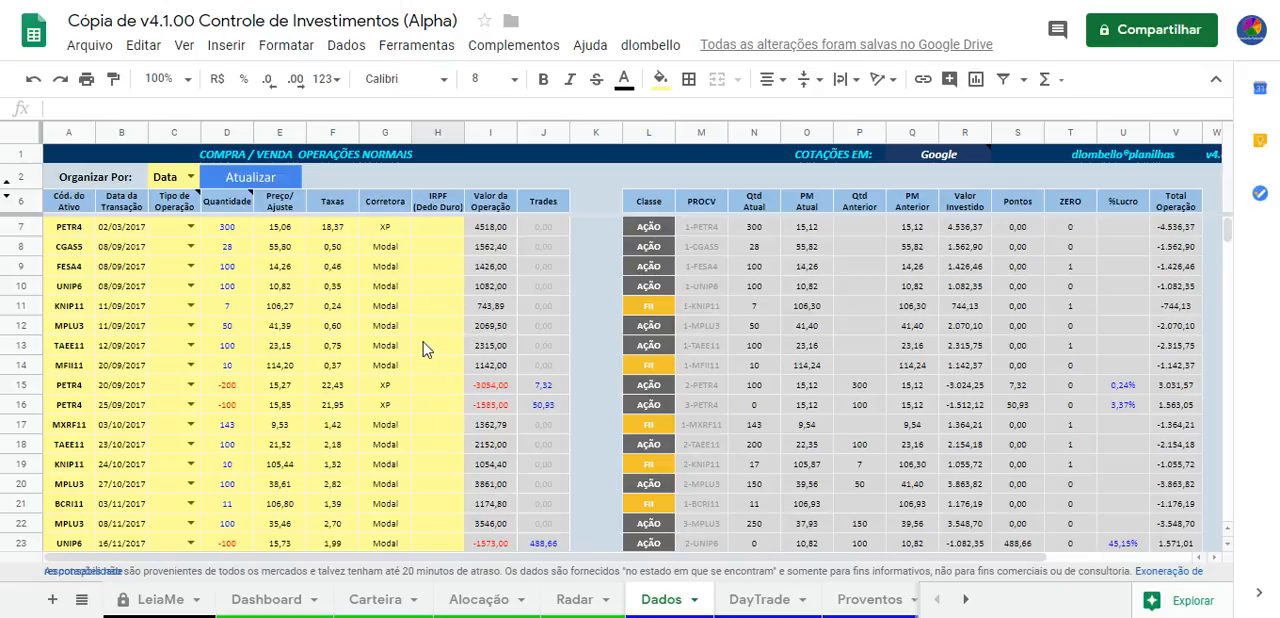
Examine the broker entries in the Corretora column of the Dados sheet, from row 10 down to the 2019 operations
click(423, 290)
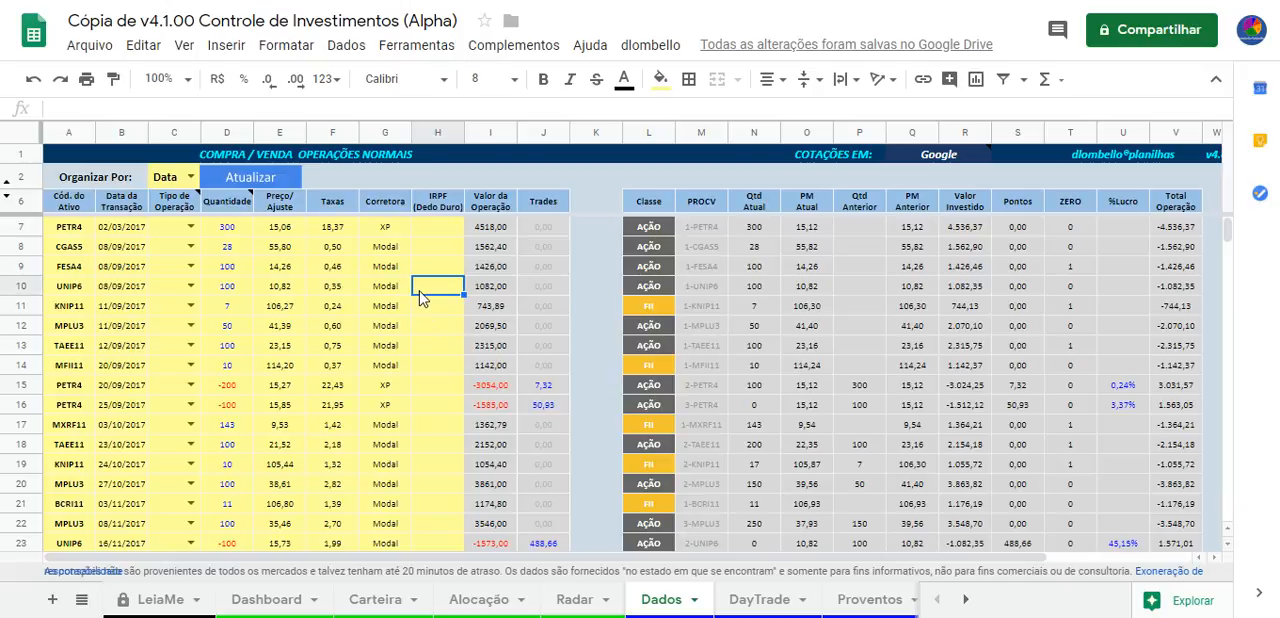
key(Left)
key(Down)
key(Down)
key(Down)
key(Down)
key(Down)
key(Down)
key(Down)
key(Down)
key(Down)
key(Down)
key(Down)
key(Down)
key(Down)
key(Down)
key(Up)
key(Up)
key(Up)
key(Up)
key(Up)
key(Up)
key(Up)
key(Up)
key(Up)
key(Up)
key(Up)
key(Up)
key(Up)
key(Up)
key(Up)
key(Up)
key(Down)
key(Down)
key(Down)
key(Down)
key(Down)
key(Down)
key(Down)
key(Down)
key(Down)
key(Down)
key(Down)
key(Down)
key(Down)
key(Down)
key(Down)
key(Down)
key(Down)
key(Down)
key(Down)
key(Down)
key(Down)
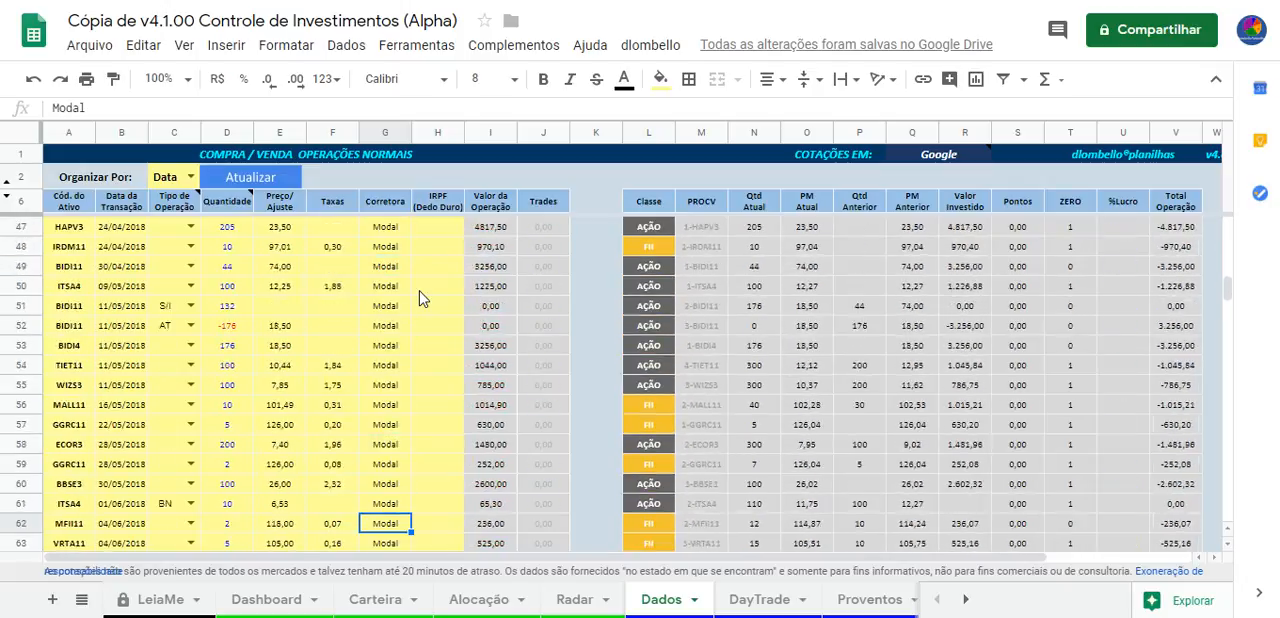
key(Down)
key(Down)
key(Down)
key(Down)
key(Down)
key(Down)
key(Down)
key(Down)
key(Down)
key(Down)
key(Down)
key(Down)
key(Down)
key(Down)
key(Down)
key(Down)
key(Down)
key(Down)
key(Down)
key(Down)
key(Down)
key(Down)
key(Down)
key(Down)
key(Down)
key(Down)
key(Down)
key(Down)
key(Down)
key(Down)
key(Down)
key(Down)
key(Down)
key(Down)
key(Down)
key(Down)
key(Down)
key(Down)
key(Down)
key(Down)
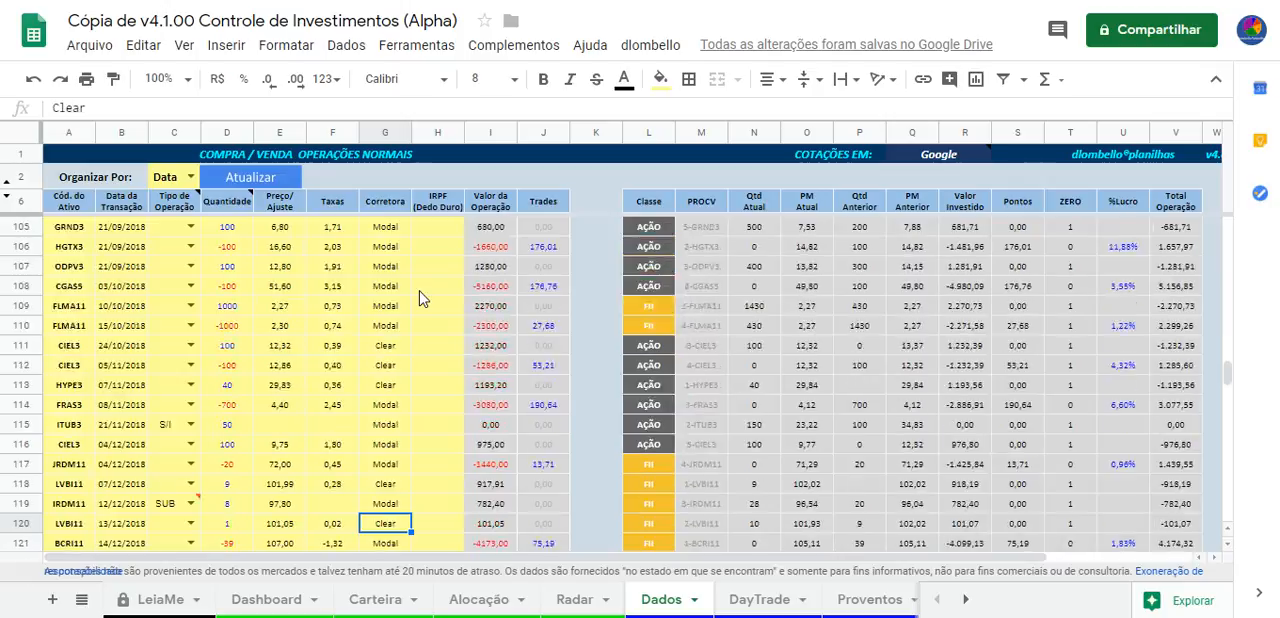
key(Up)
key(Up)
key(Up)
key(Up)
key(Up)
key(Up)
key(Up)
key(Up)
key(Up)
key(Up)
key(Up)
key(Up)
key(Up)
key(Up)
key(Up)
key(Up)
key(Up)
key(Up)
key(Up)
key(Up)
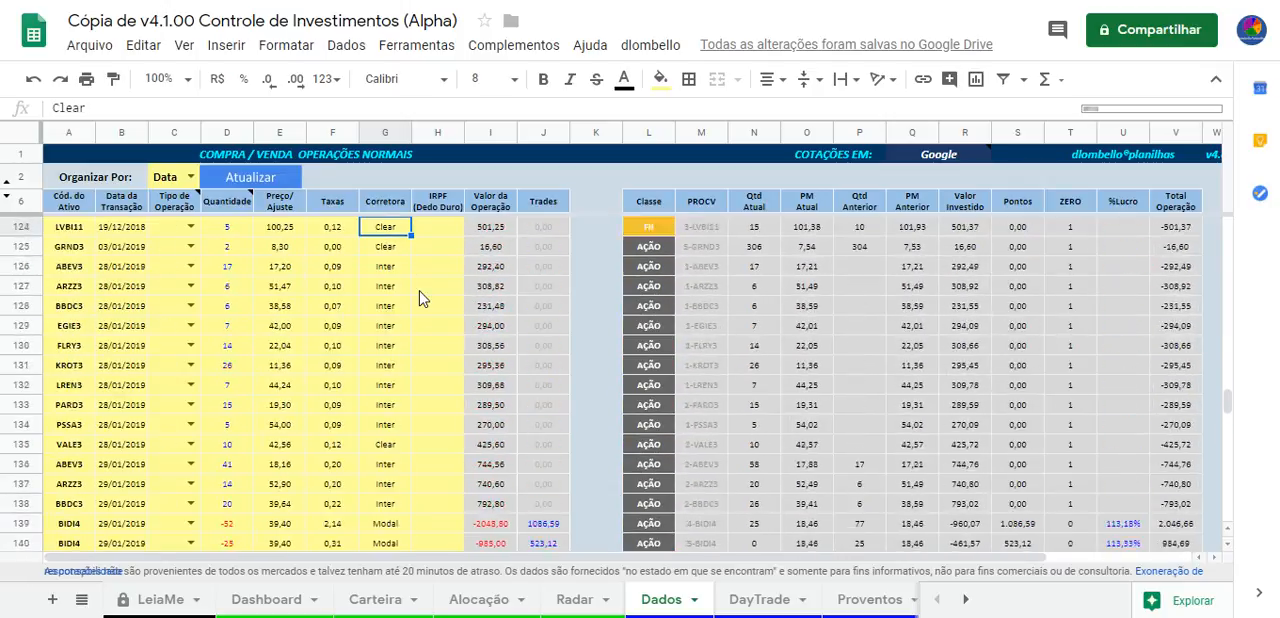
Step through the broker entries in the Corretora column around the December 2018 and January 2019 operations
key(Up)
key(Up)
key(Up)
key(Up)
key(Down)
key(Down)
key(Down)
key(Down)
key(Down)
key(Down)
key(Down)
key(Down)
key(Down)
key(Down)
key(Down)
key(Down)
key(Down)
key(Down)
key(Down)
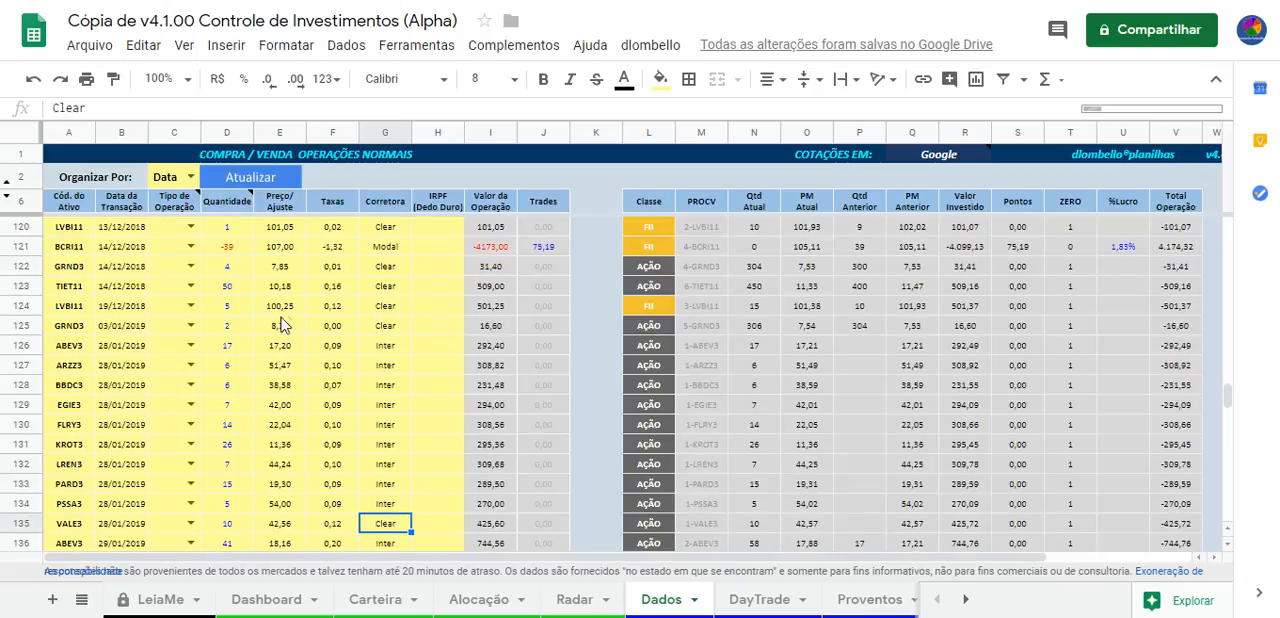
Review the end of the operations list on the Dados sheet, including the empty entry rows below the last assets
scroll(285, 328, down, 10)
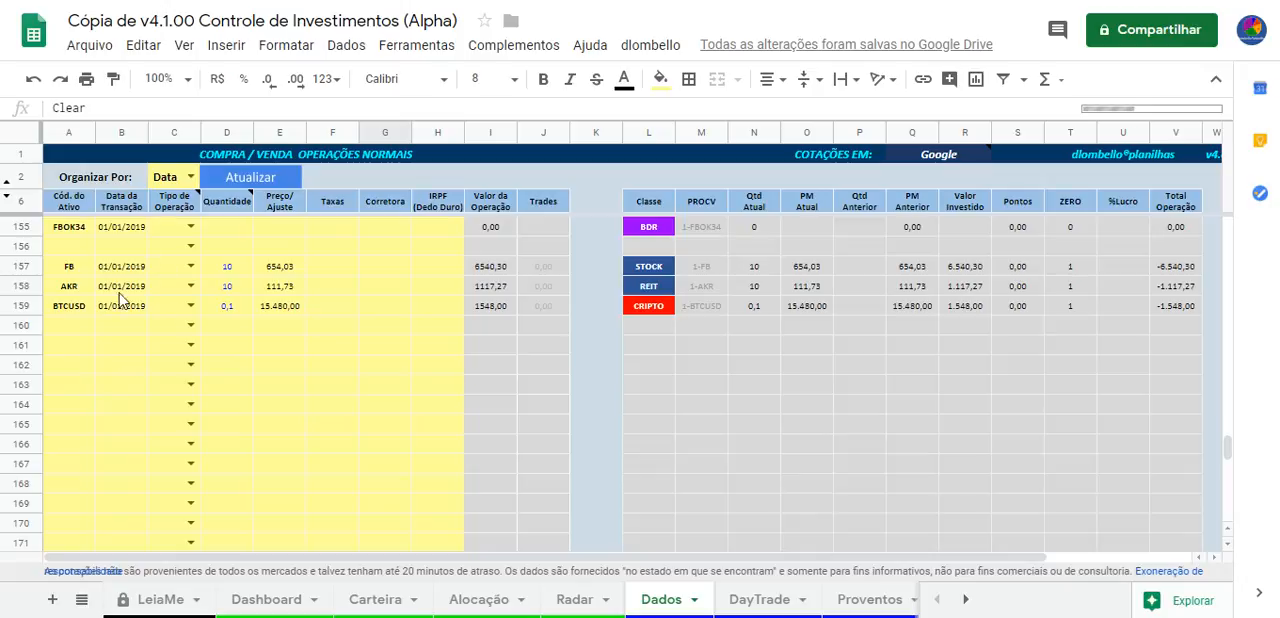
scroll(150, 397, up, 2)
scroll(150, 462, down, 2)
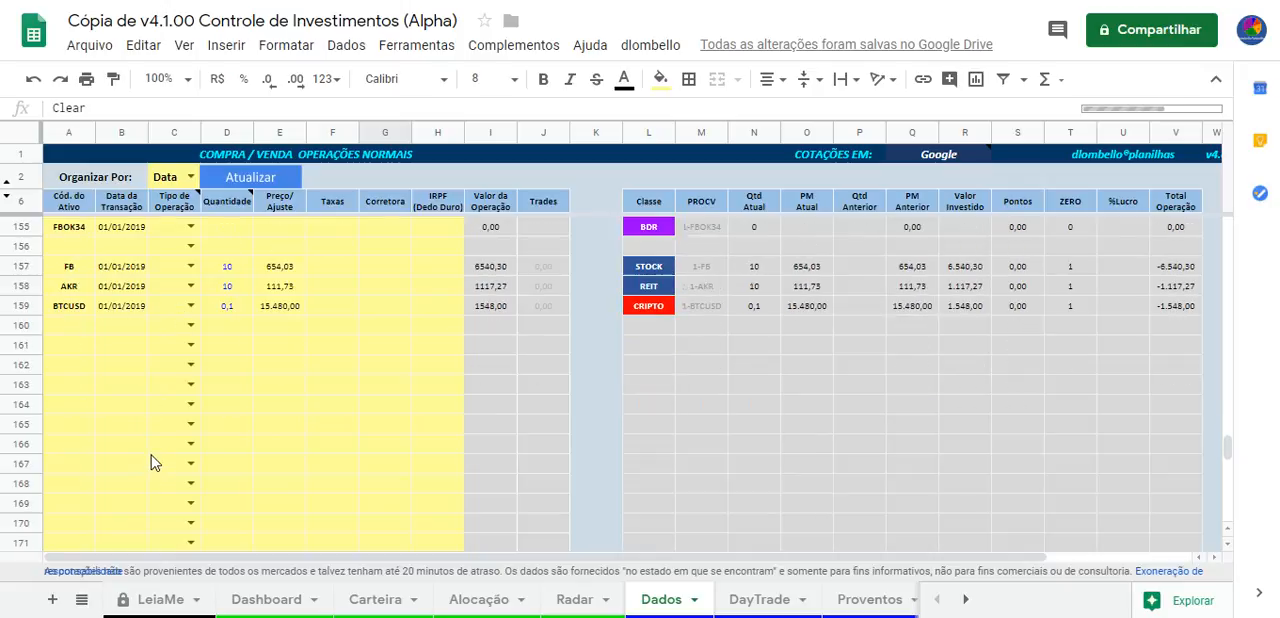
click(80, 384)
scroll(250, 400, up, 4)
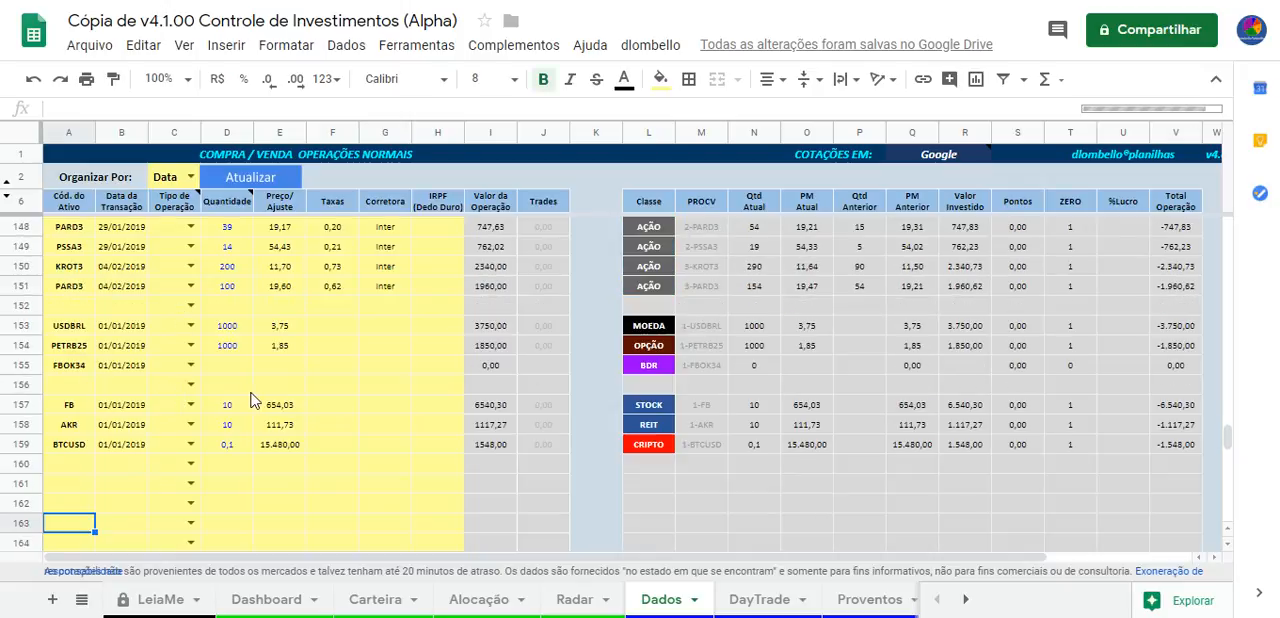
scroll(262, 400, up, 3)
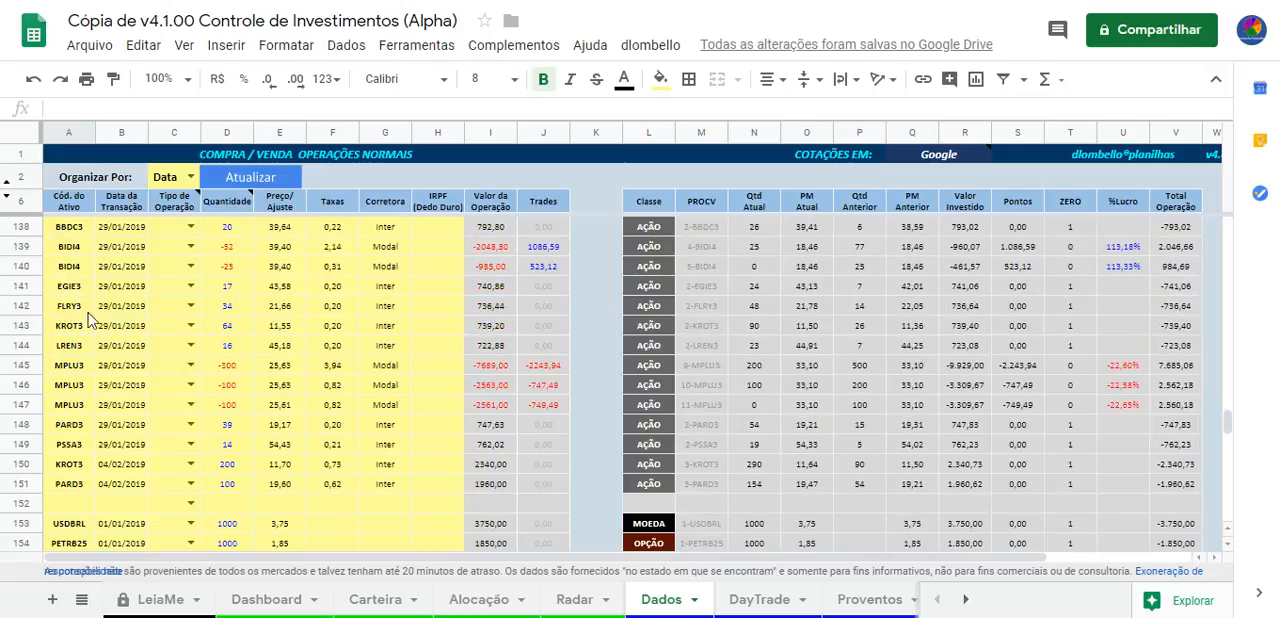
Walk through the BBDC3 operation in row 138, covering its asset code, transaction date, quantity and price
click(71, 232)
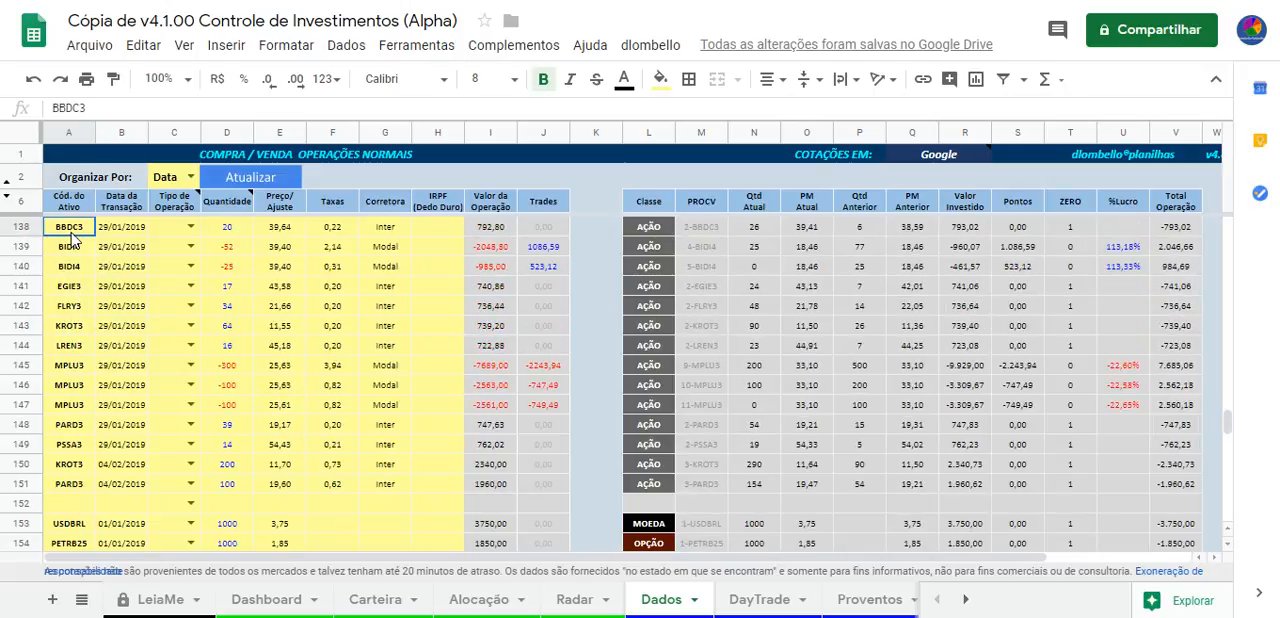
click(105, 233)
click(75, 238)
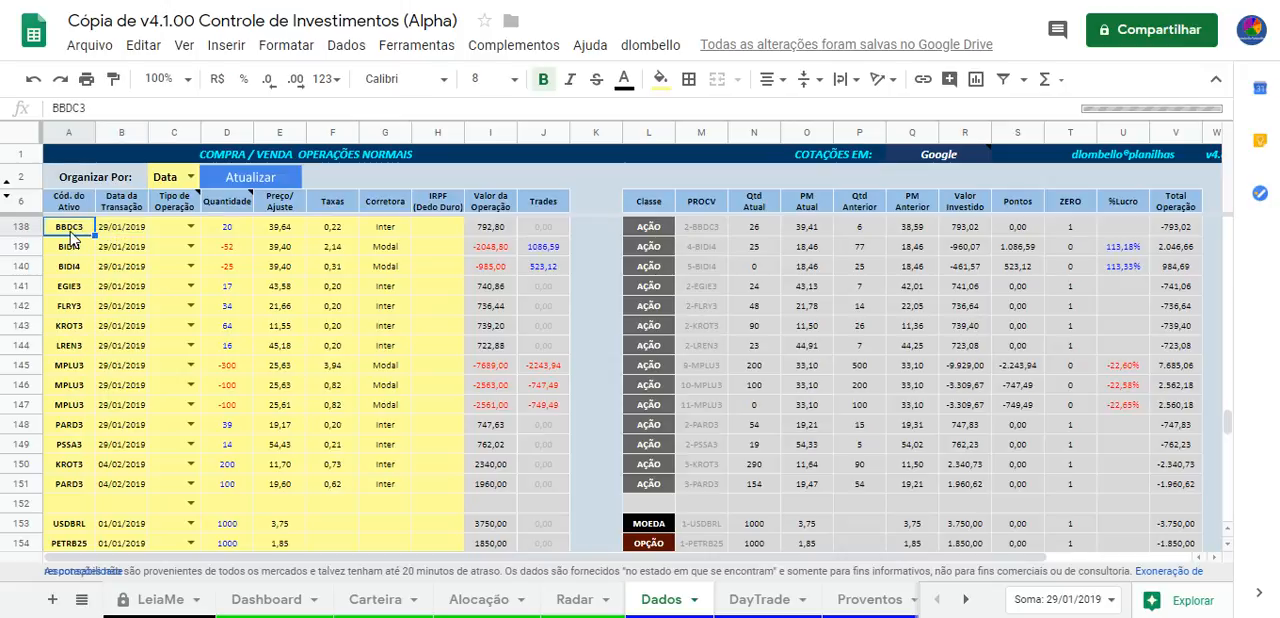
click(125, 229)
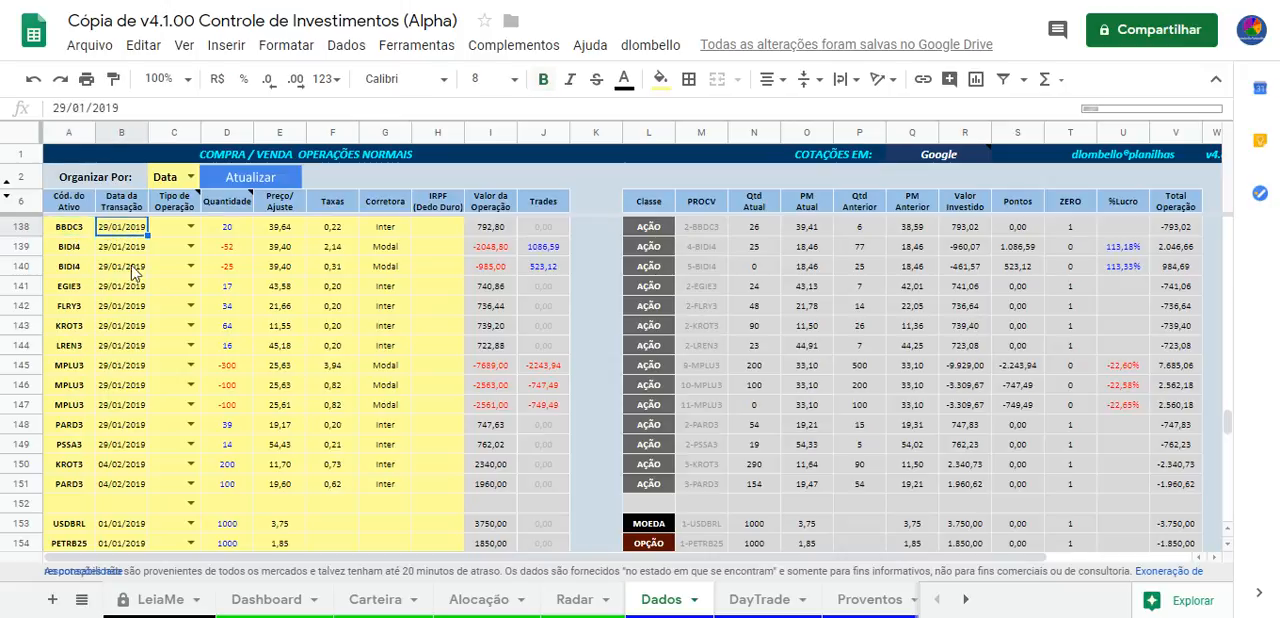
click(226, 234)
click(285, 232)
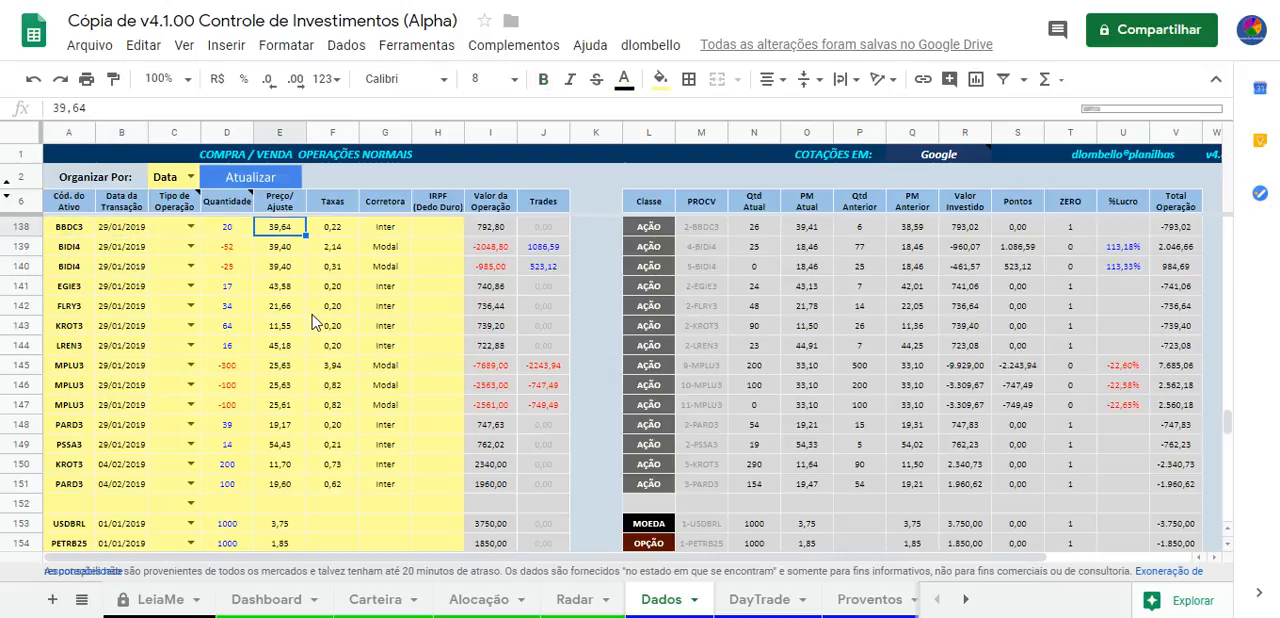
key(Left)
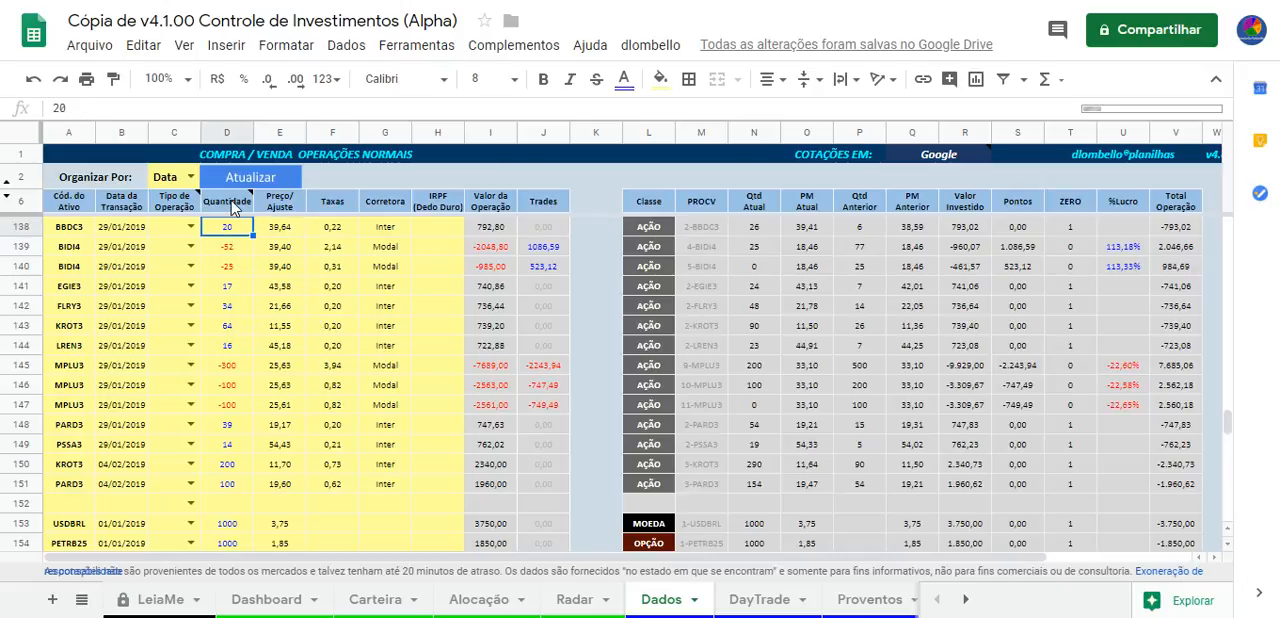
Read the Quantidade header note and compare the quantities and prices of the BBDC3 and BIDI4 operations in rows 138 and 139
click(228, 202)
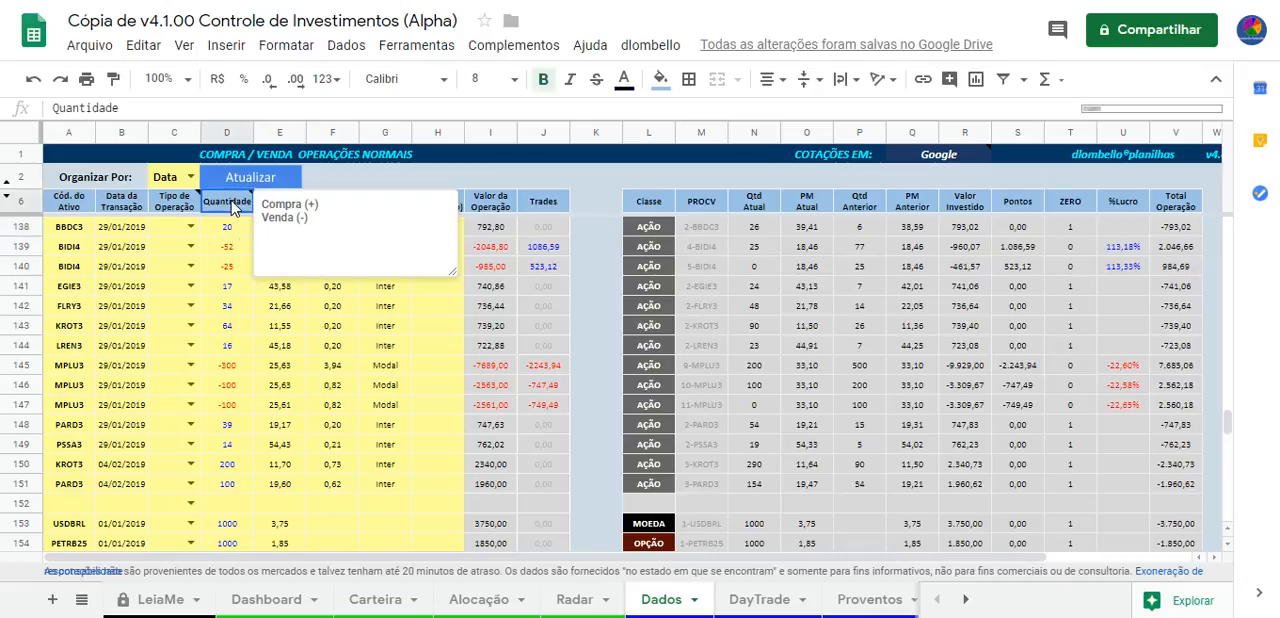
click(226, 230)
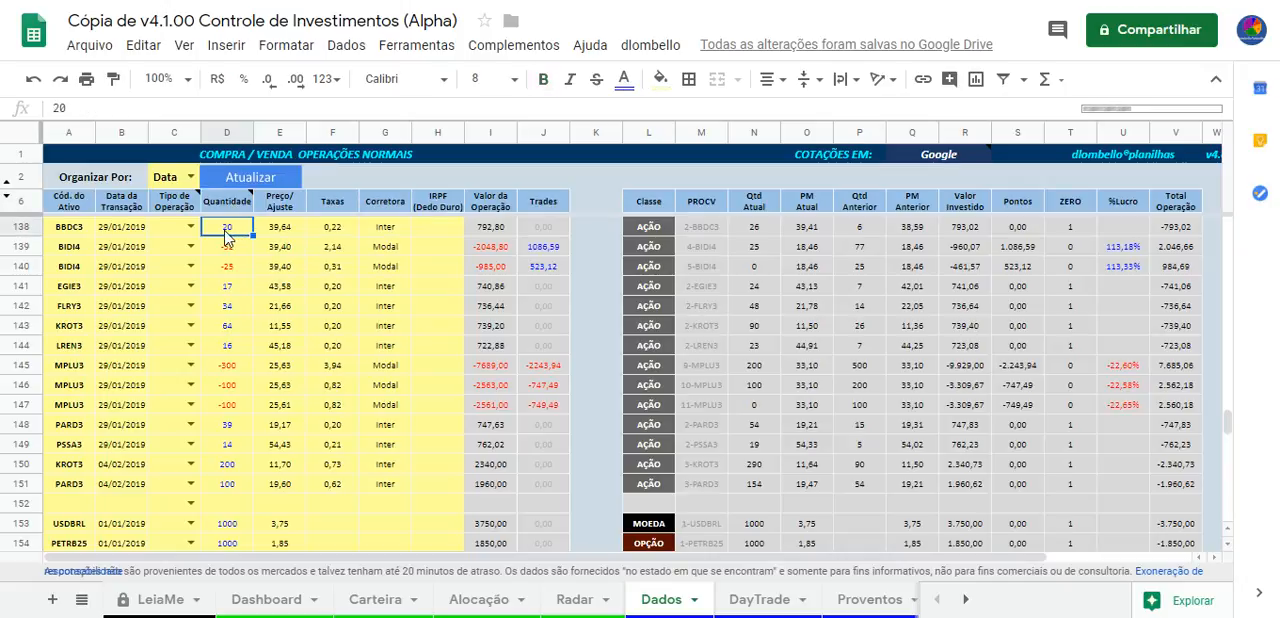
click(284, 230)
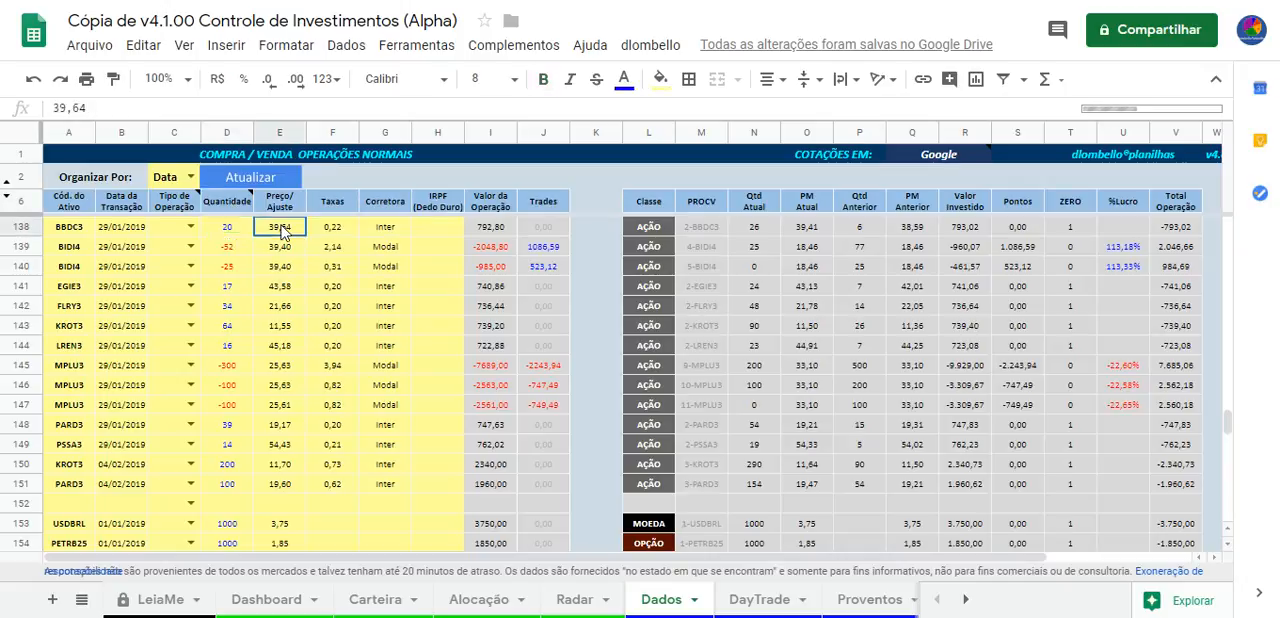
click(224, 250)
drag(76, 252, 260, 248)
click(298, 256)
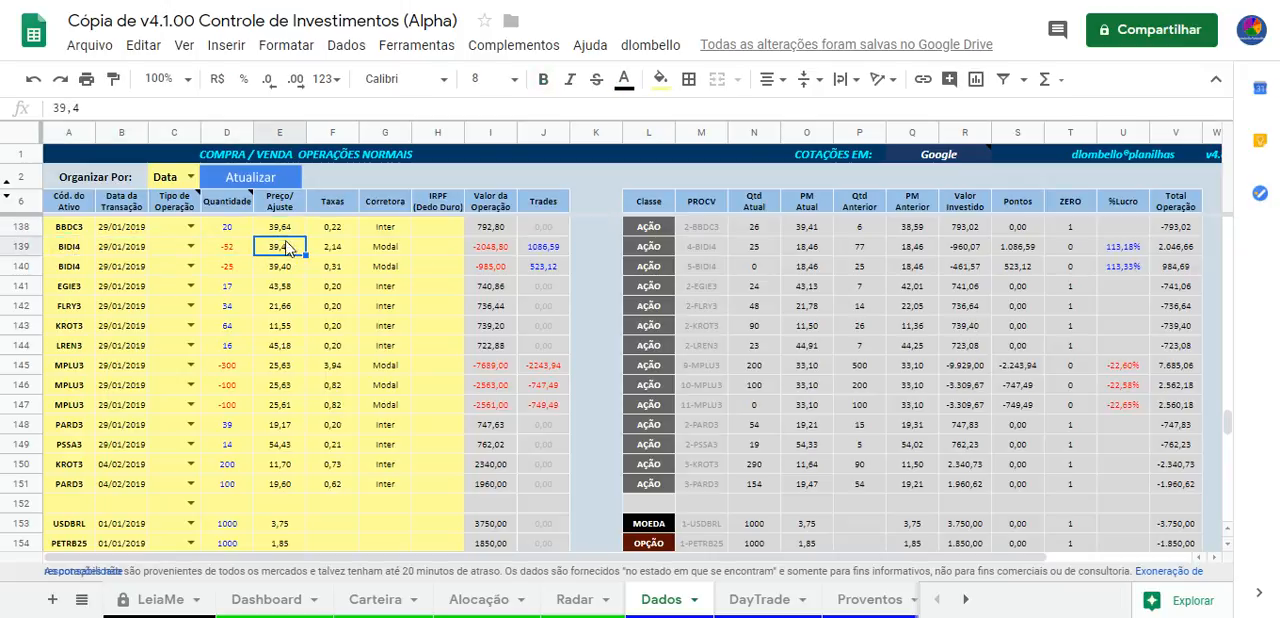
click(238, 230)
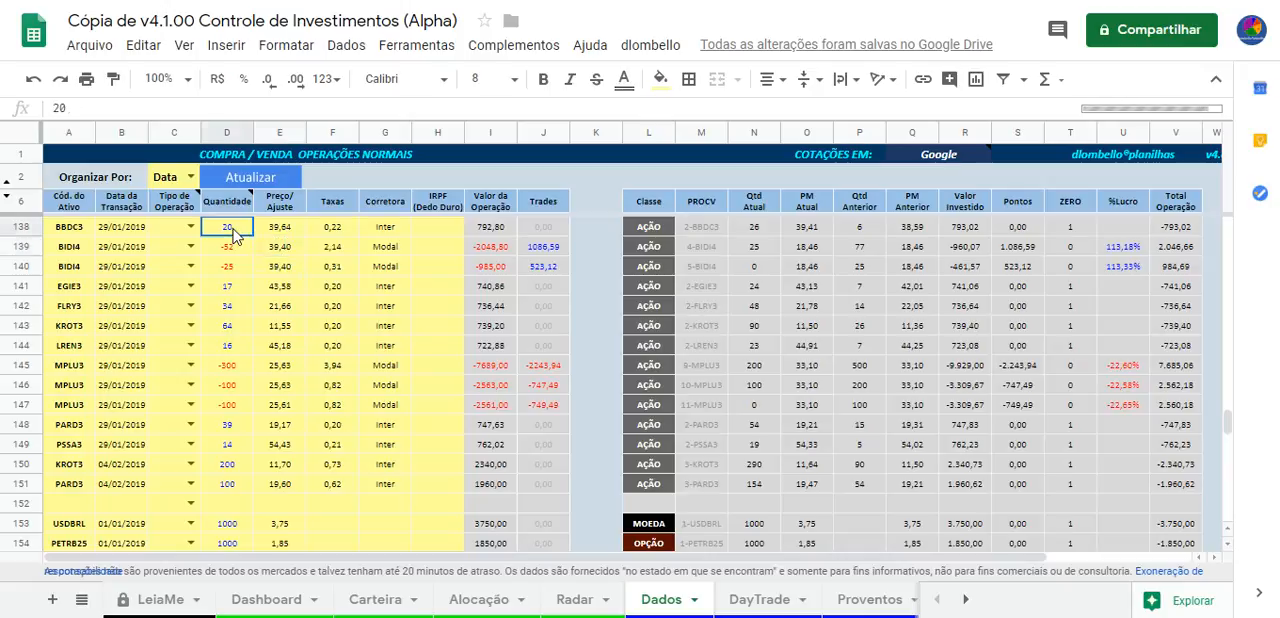
click(280, 246)
click(235, 236)
click(236, 246)
Examine the Taxas values of the operations in rows 138 to 144, including the first BIDI4 sale
click(330, 246)
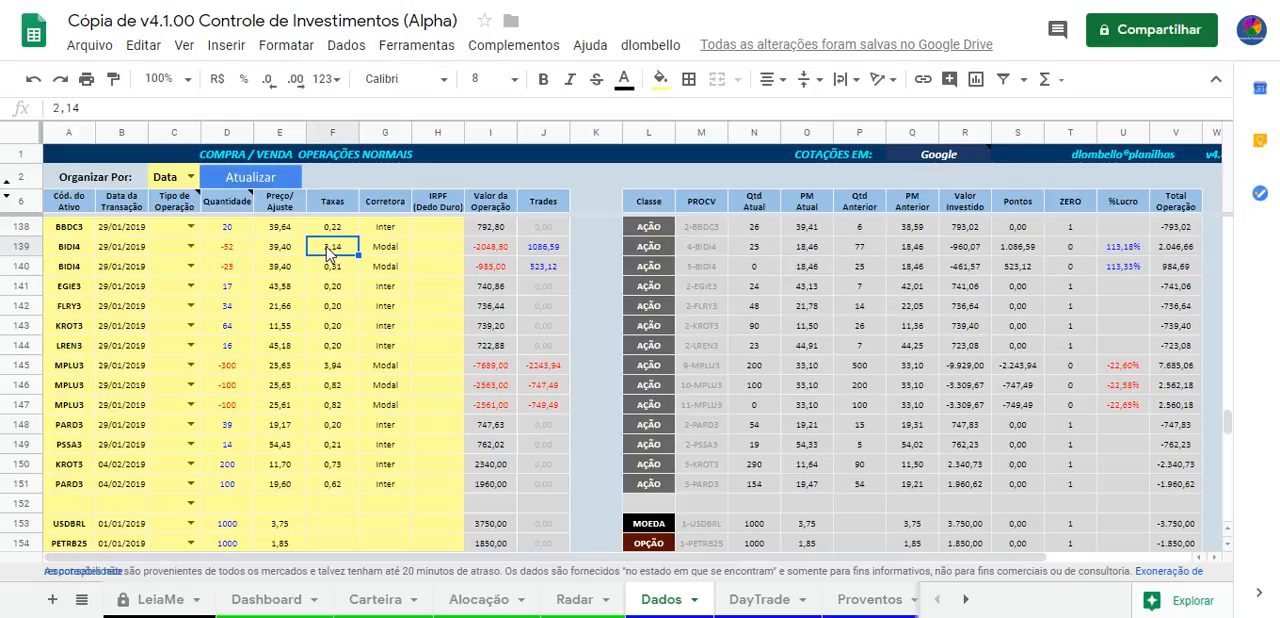
drag(337, 230, 348, 346)
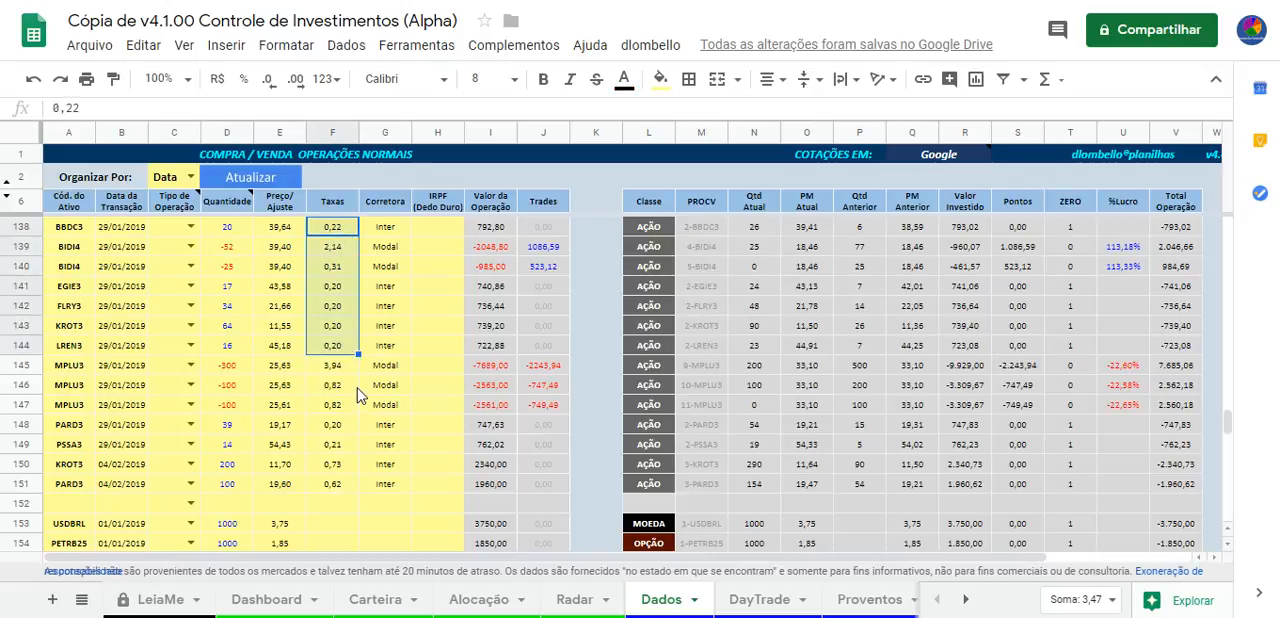
click(338, 231)
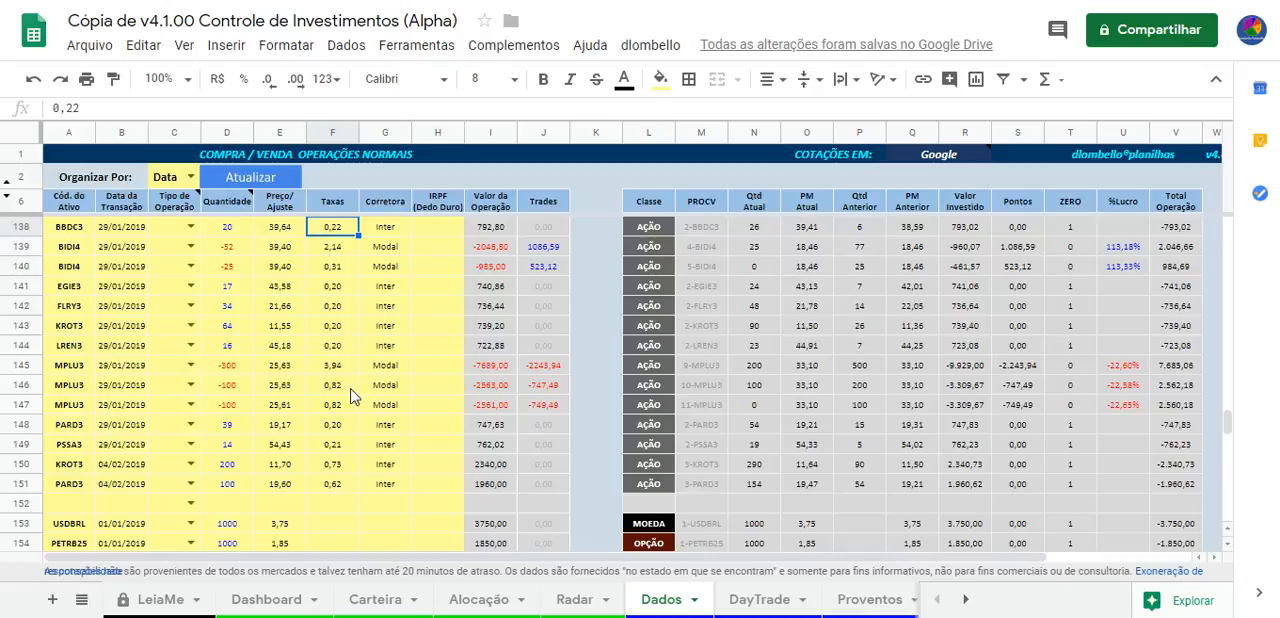
click(336, 252)
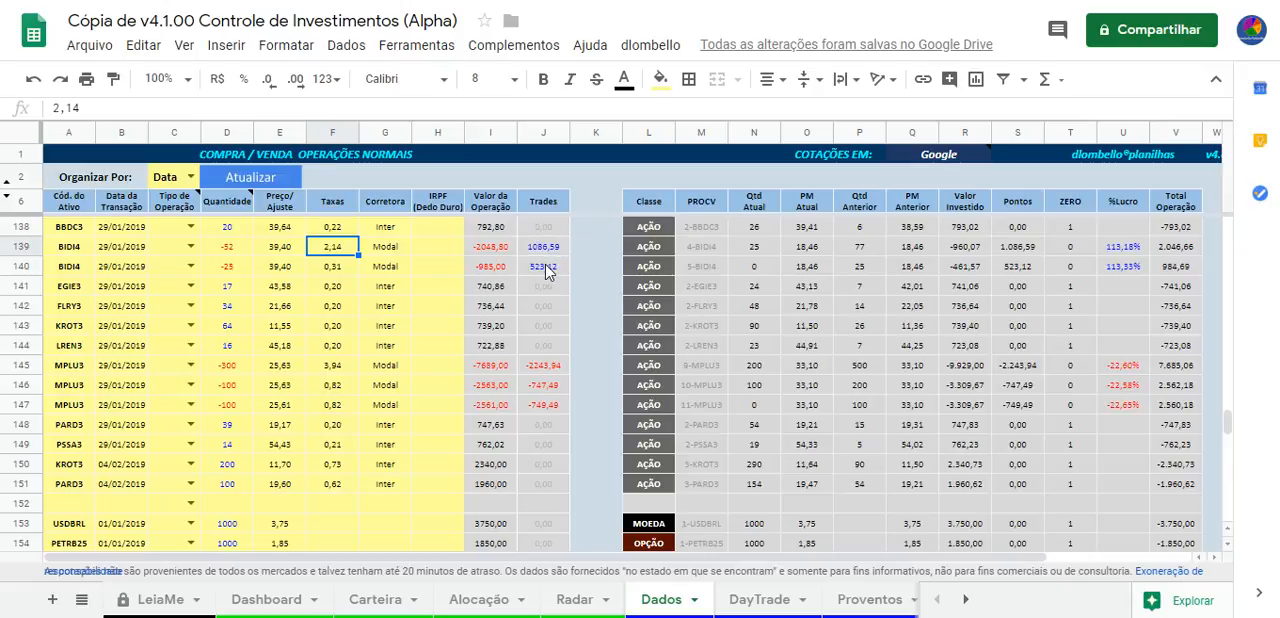
Show the Corretagem sheet and highlight its output range from Ativo to Taxa in rows 15 to 17
click(965, 599)
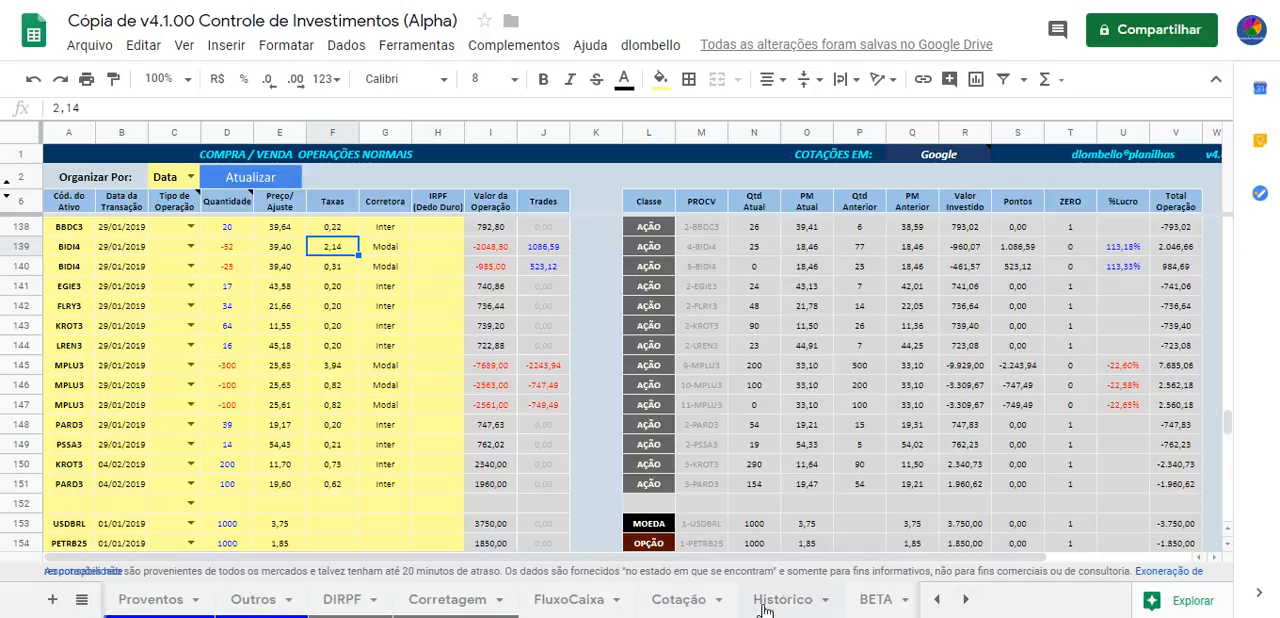
click(440, 599)
scroll(460, 414, down, 3)
scroll(464, 412, up, 3)
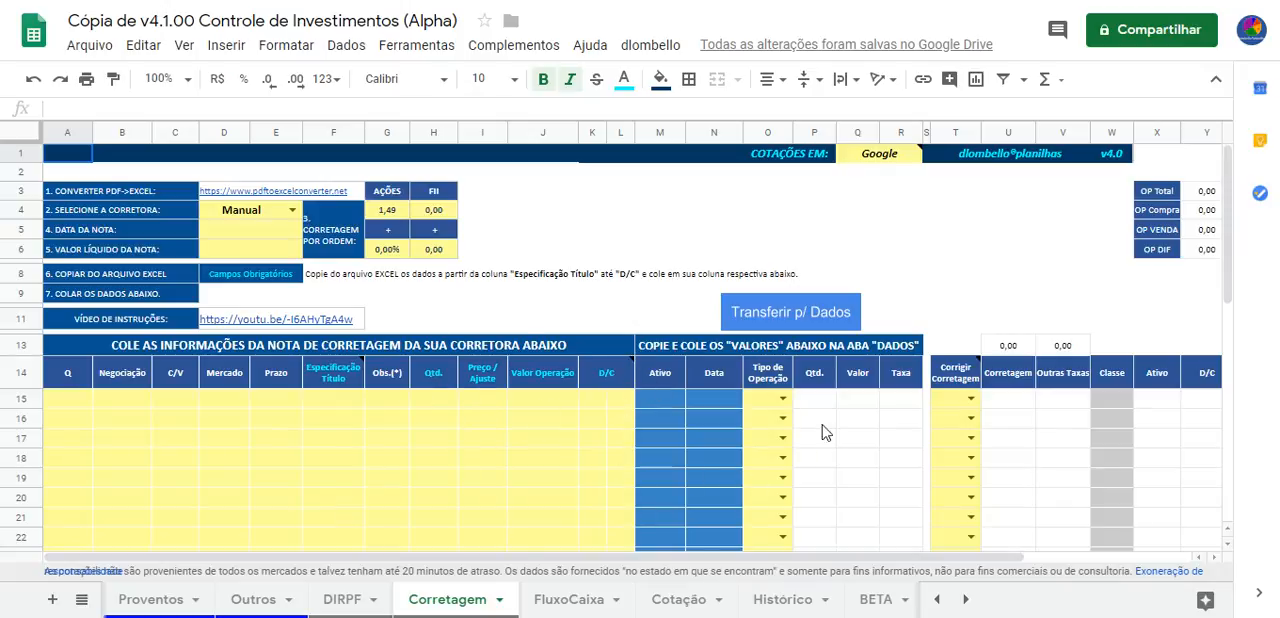
drag(656, 400, 900, 443)
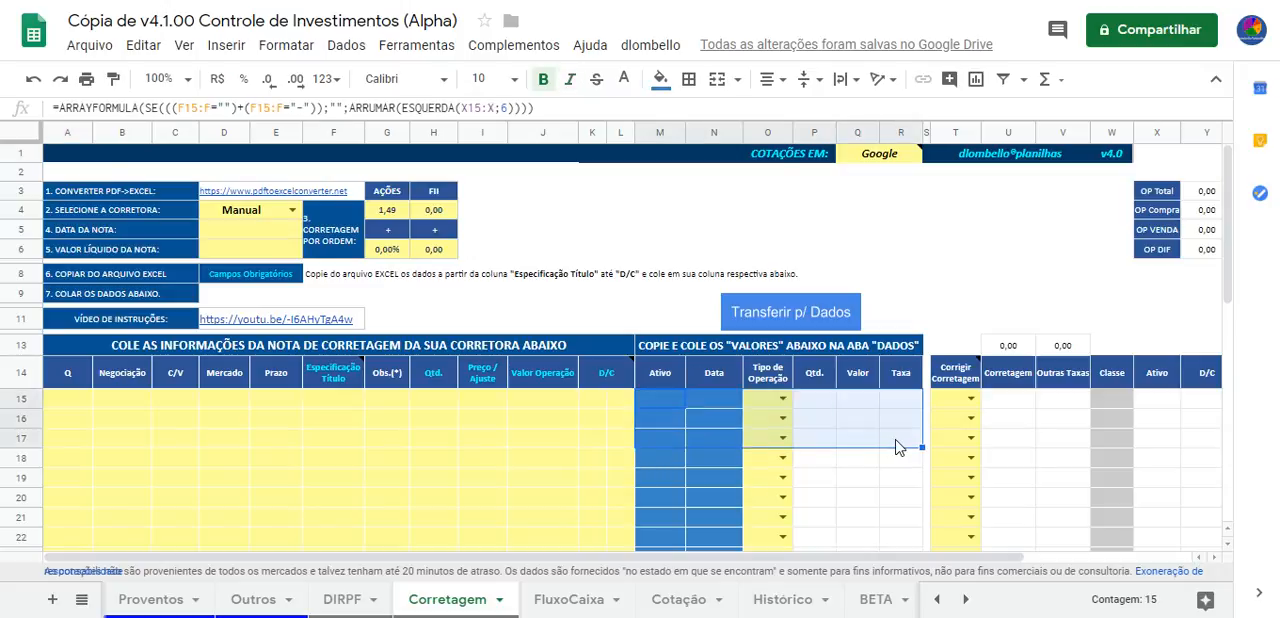
Return to the Dados sheet and highlight the matching columns from Cód. do Ativo to Taxas, including the fees in rows 138 to 151
click(933, 602)
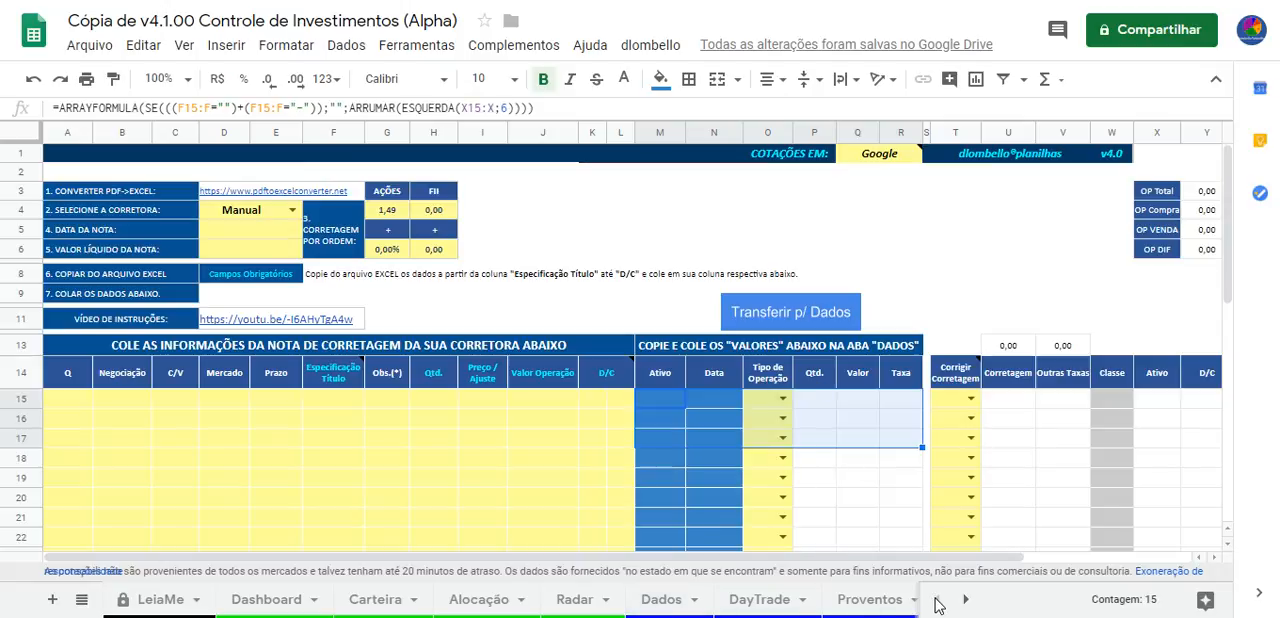
click(658, 600)
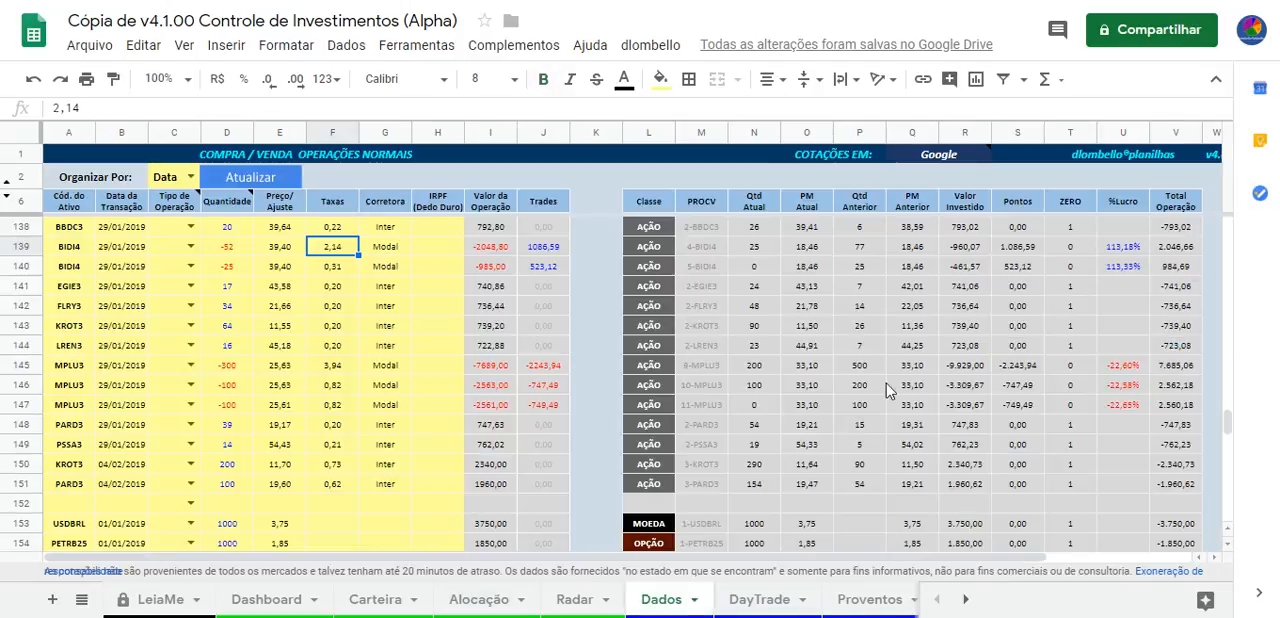
click(86, 232)
shift+click(325, 312)
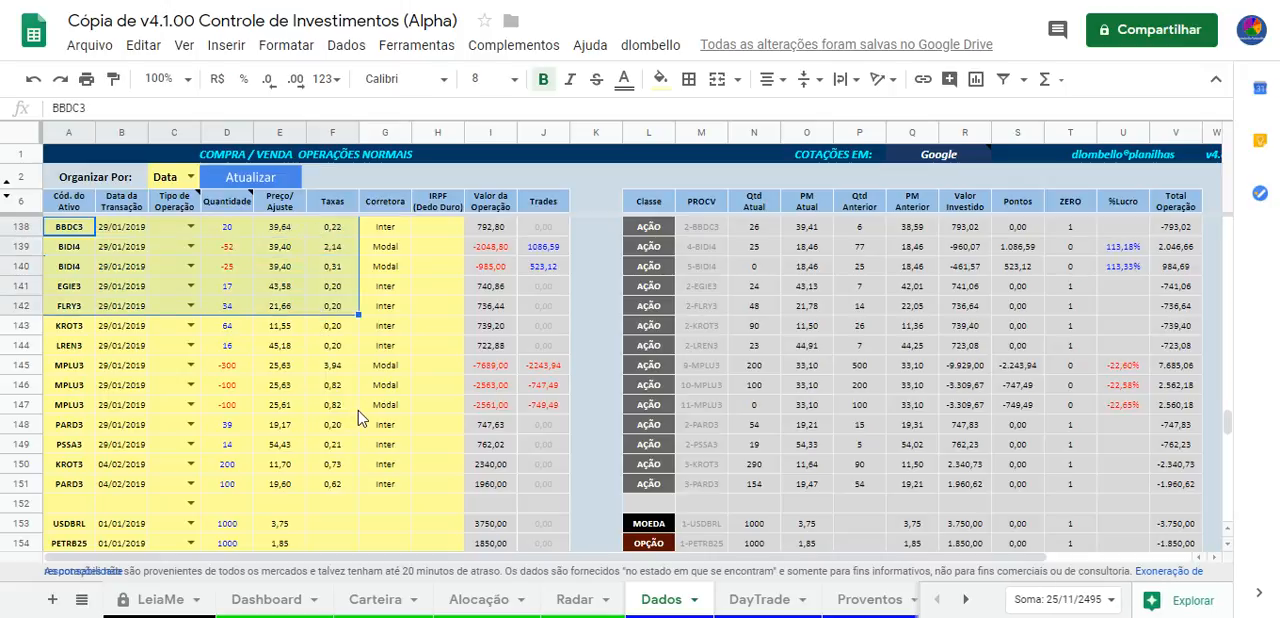
click(358, 364)
drag(345, 230, 349, 475)
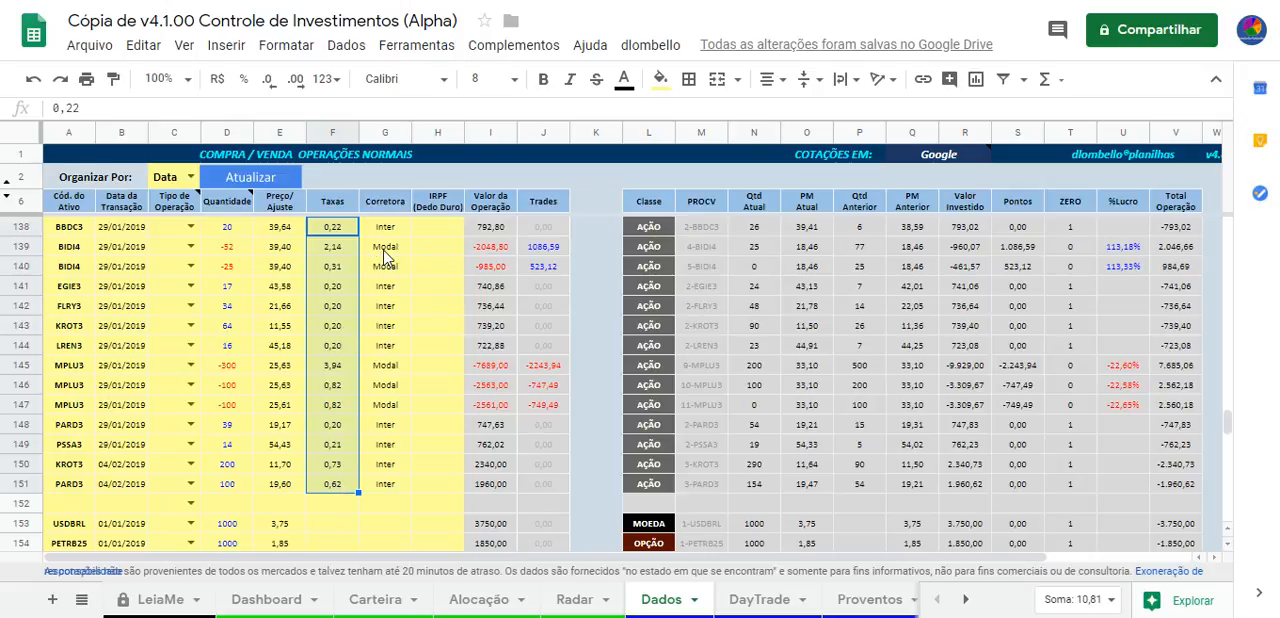
Check the quantity and price of the BIDI4 sale in row 139, and enlarge the Tipo de Operação header note
click(240, 247)
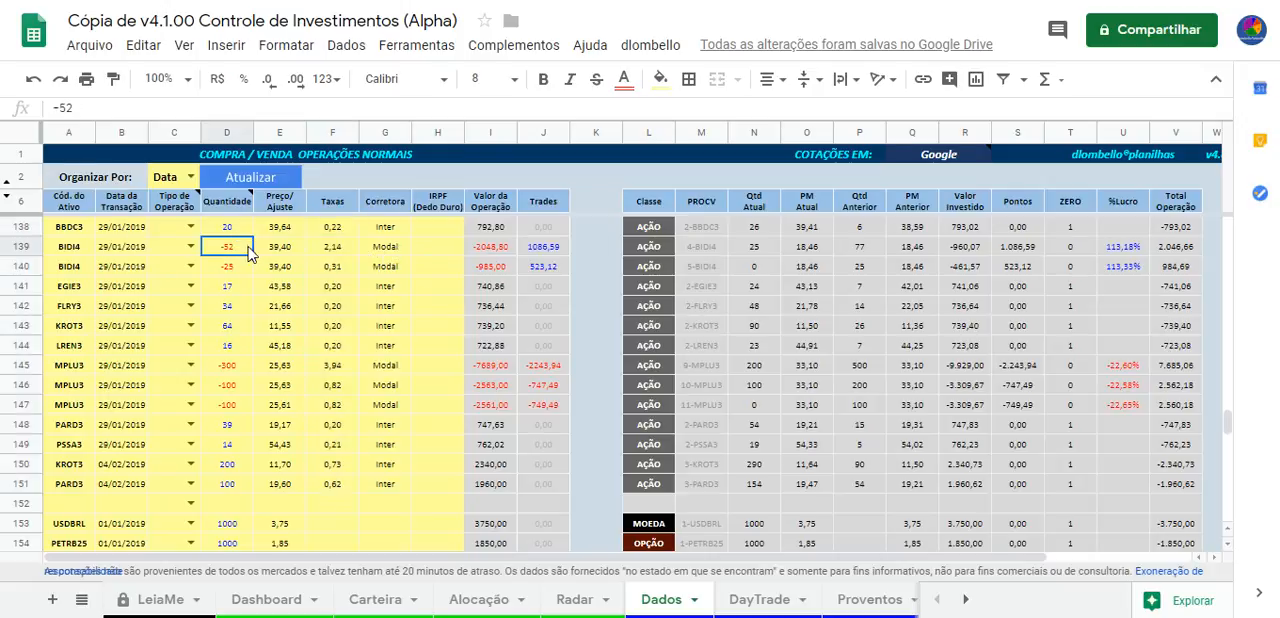
click(278, 248)
click(243, 254)
scroll(290, 314, down, 2)
scroll(296, 316, up, 2)
mouse_move(174, 211)
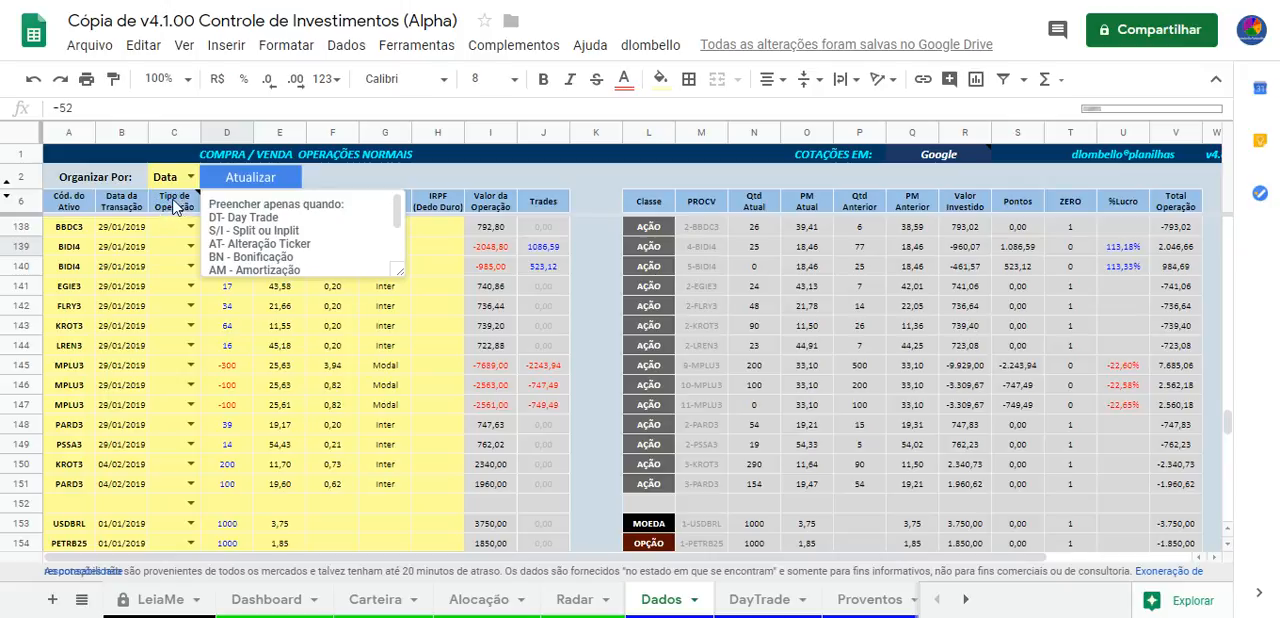
drag(400, 274, 440, 349)
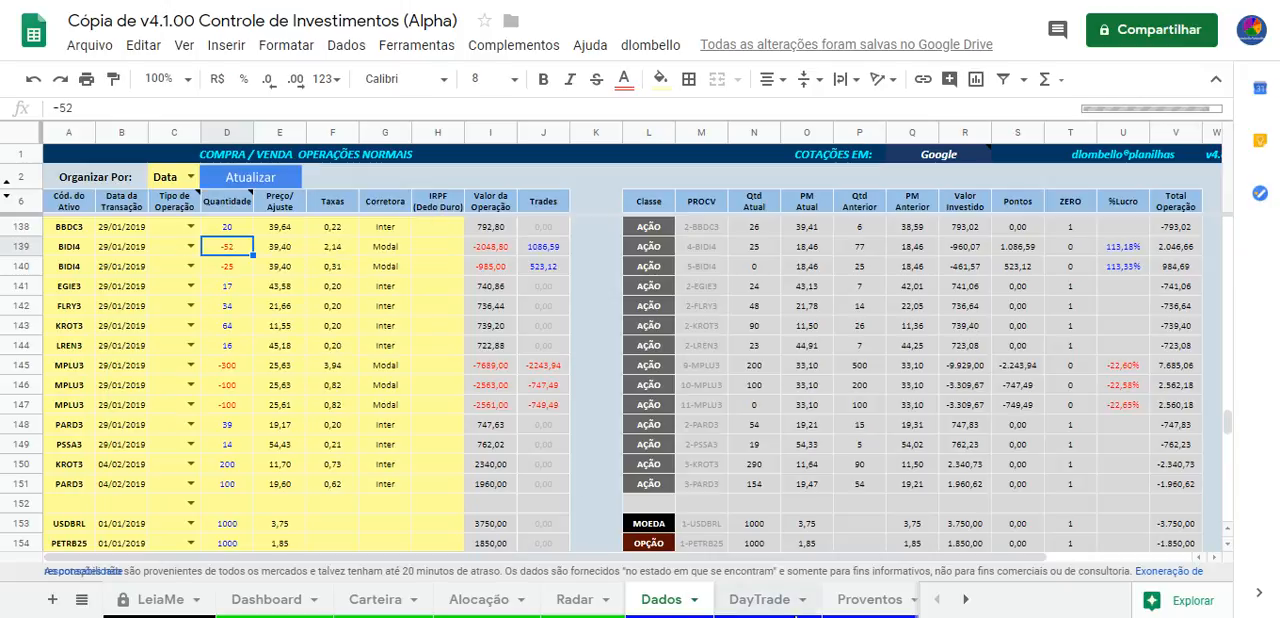
View the DayTrade sheet's operations, and back on the Dados sheet inspect the operation type options for MPLU3 in row 145
click(755, 599)
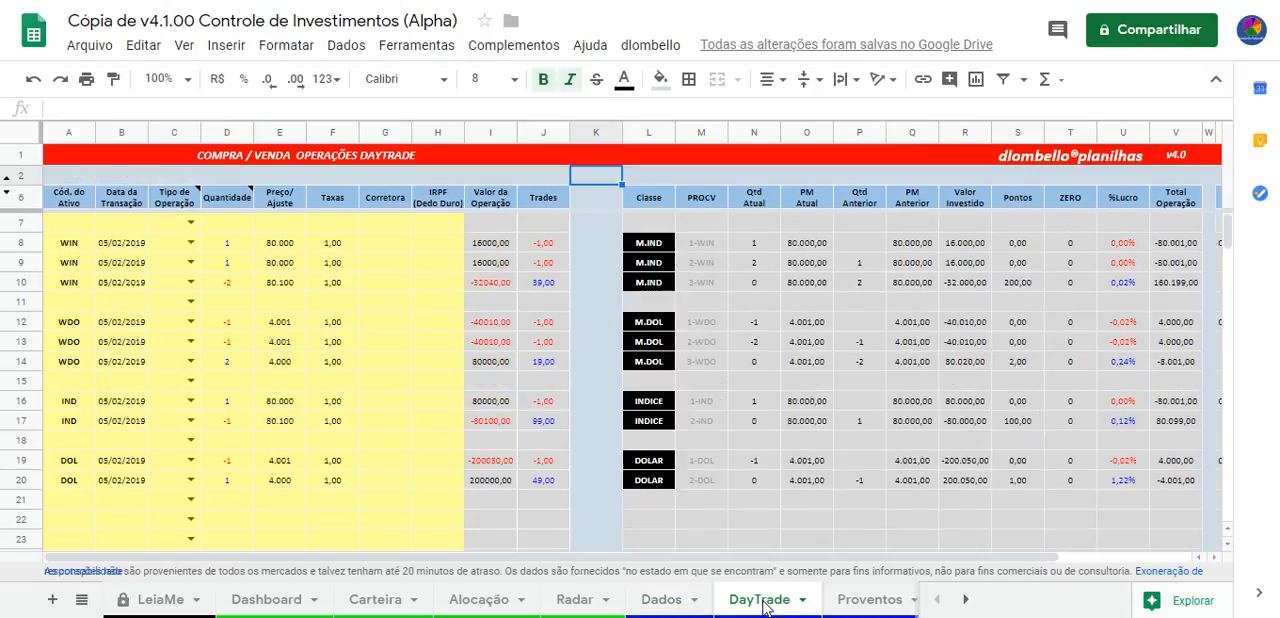
click(661, 599)
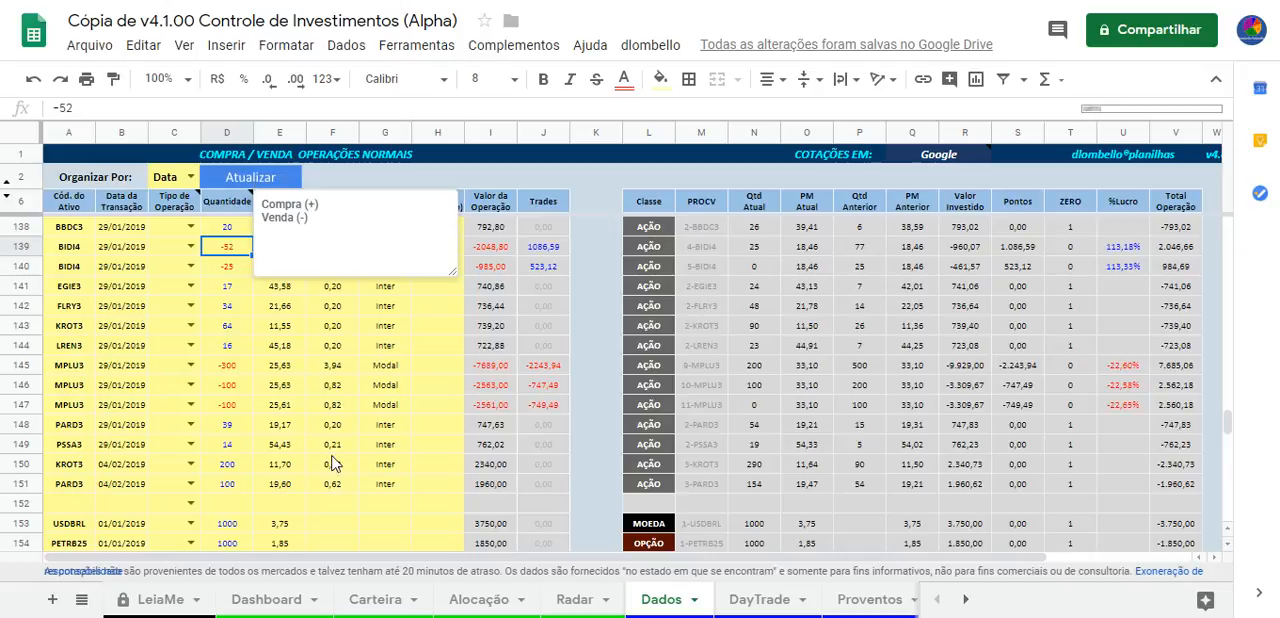
click(190, 366)
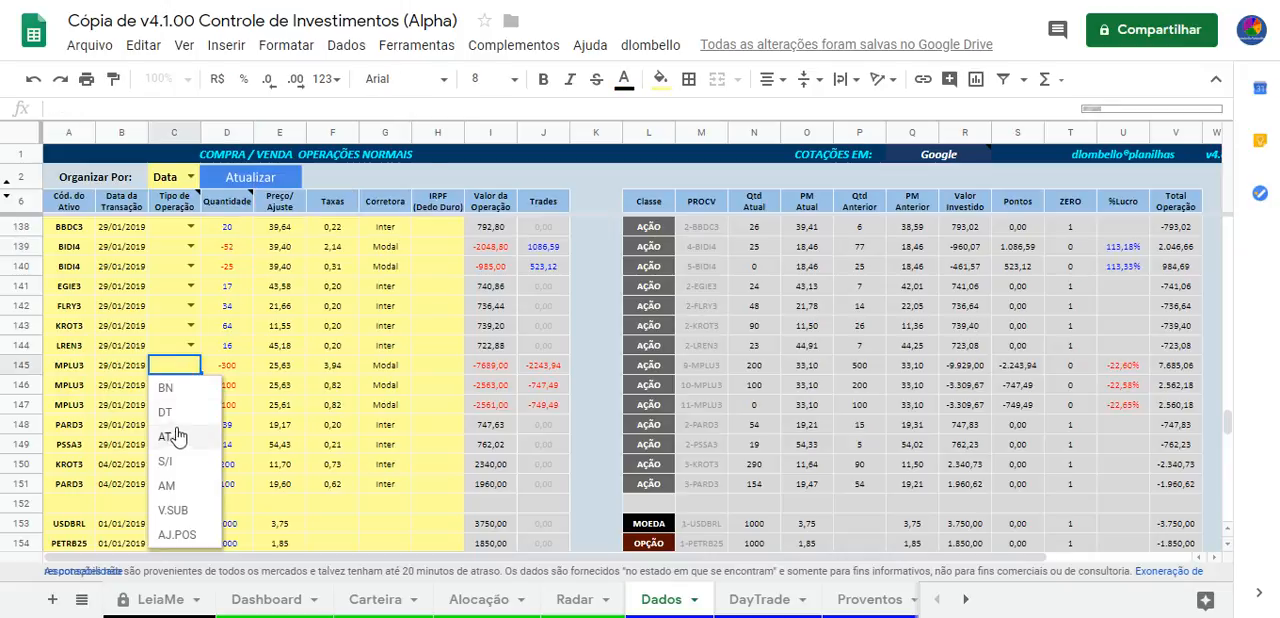
click(272, 287)
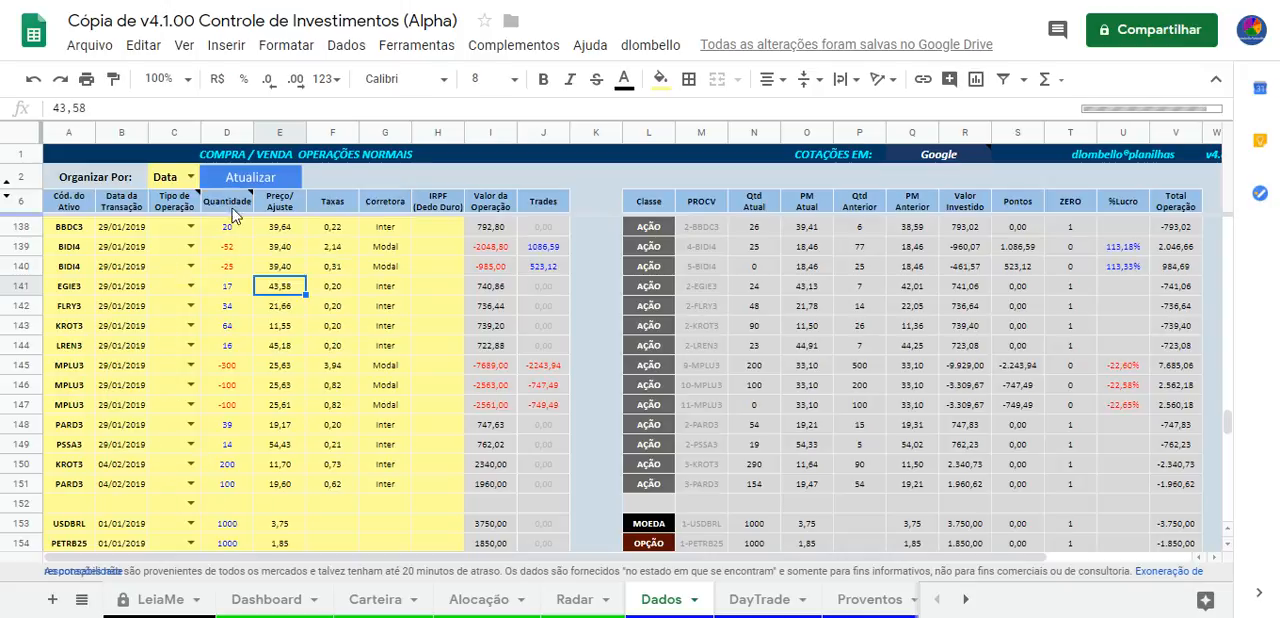
Read the Tipo de Operação header note, highlighting its S/I and V.SUB codes and the explanation video link
mouse_move(181, 207)
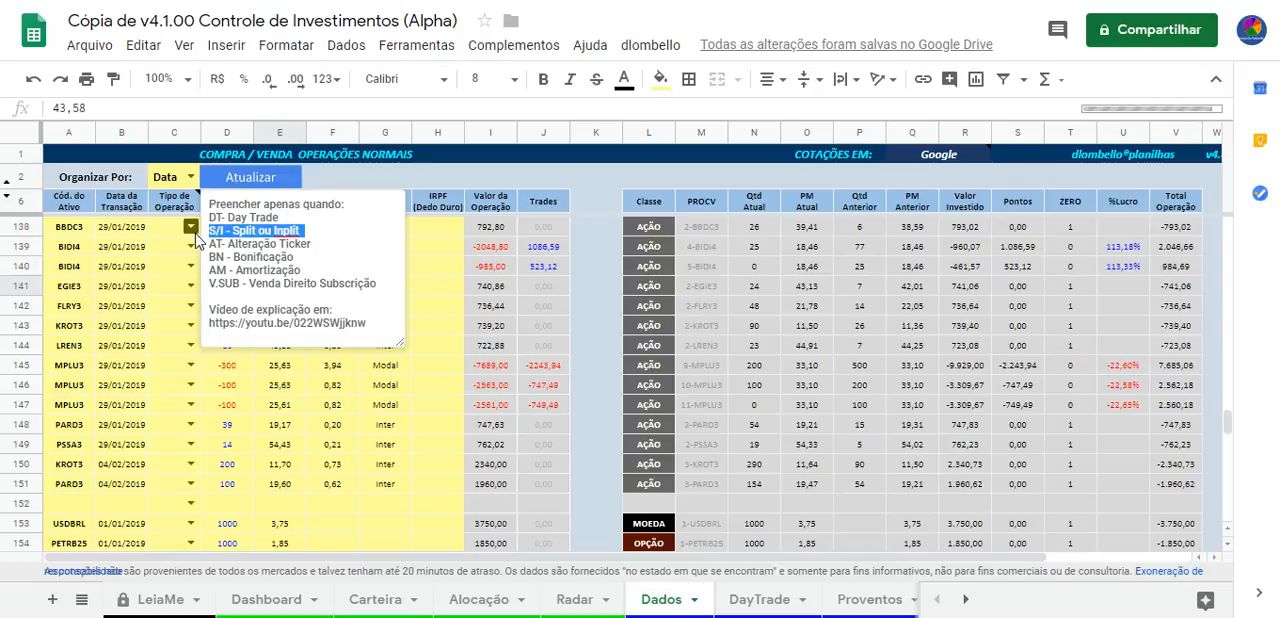
drag(308, 230, 208, 233)
click(322, 247)
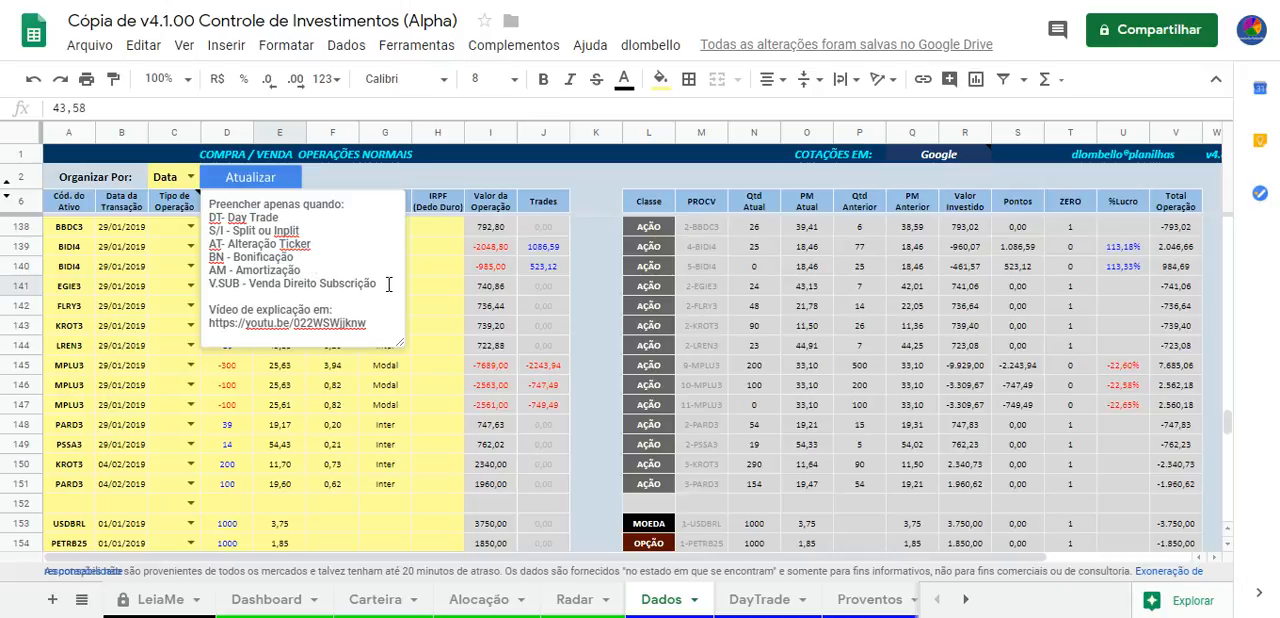
drag(377, 286, 214, 287)
click(296, 295)
drag(372, 322, 196, 328)
key(Escape)
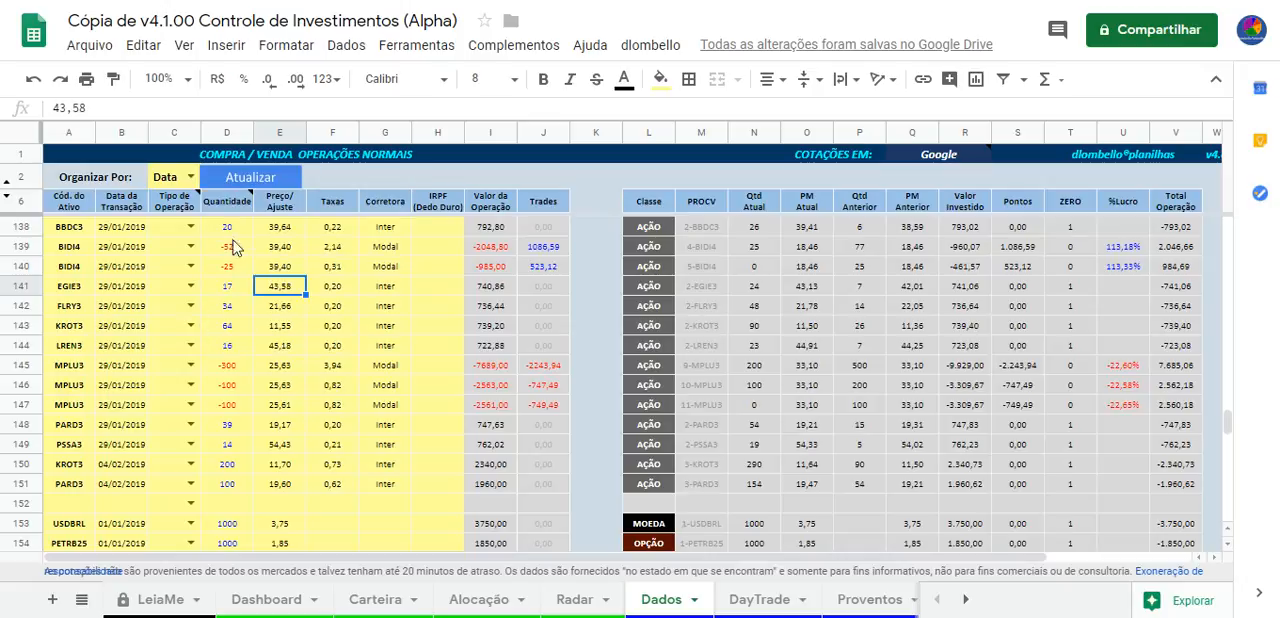
Highlight the explanation video link in the Tipo de Operação note, and view the ABAS section of the LeiaMe sheet
mouse_move(193, 212)
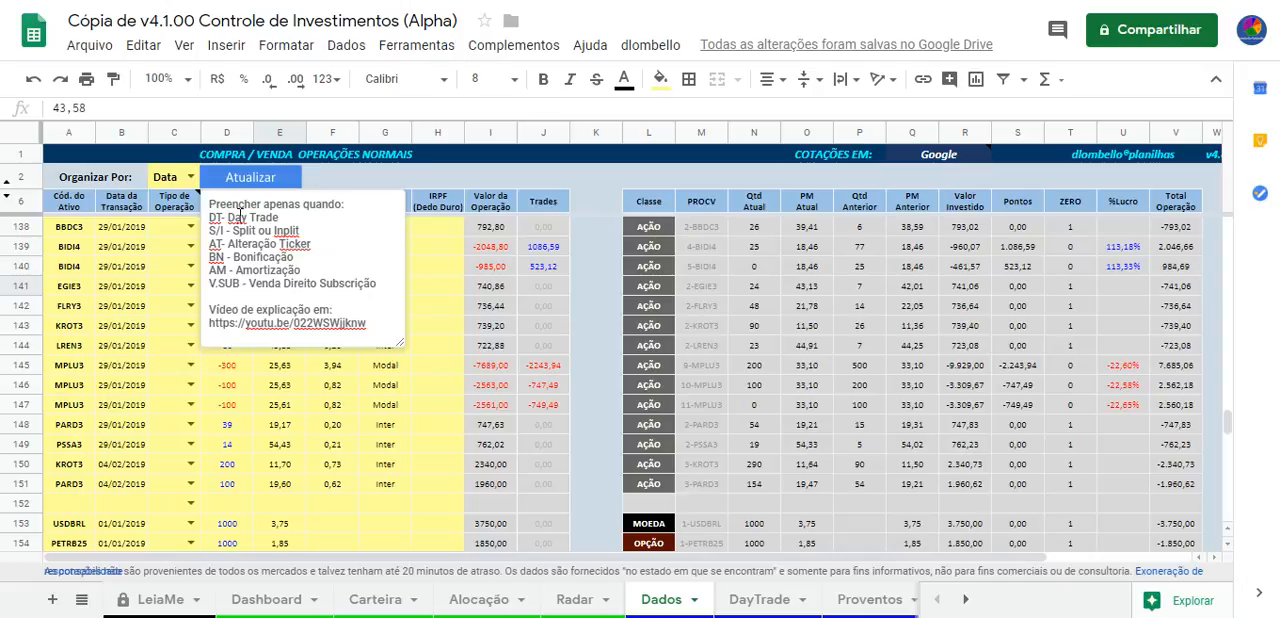
drag(376, 322, 204, 321)
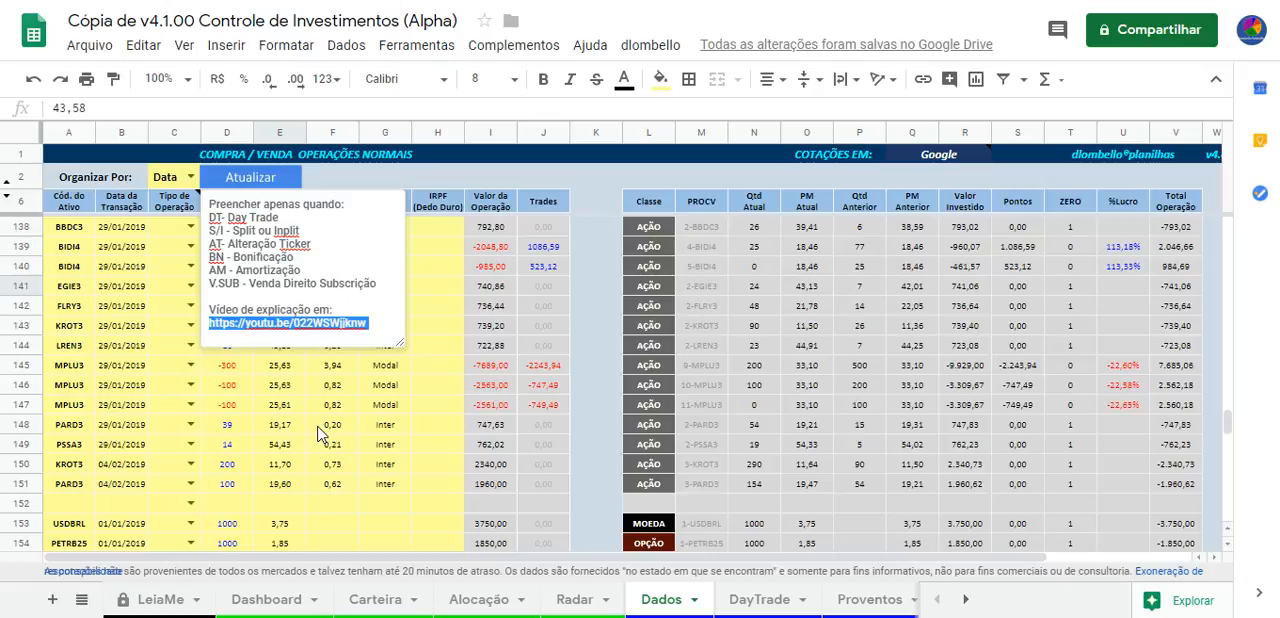
click(402, 408)
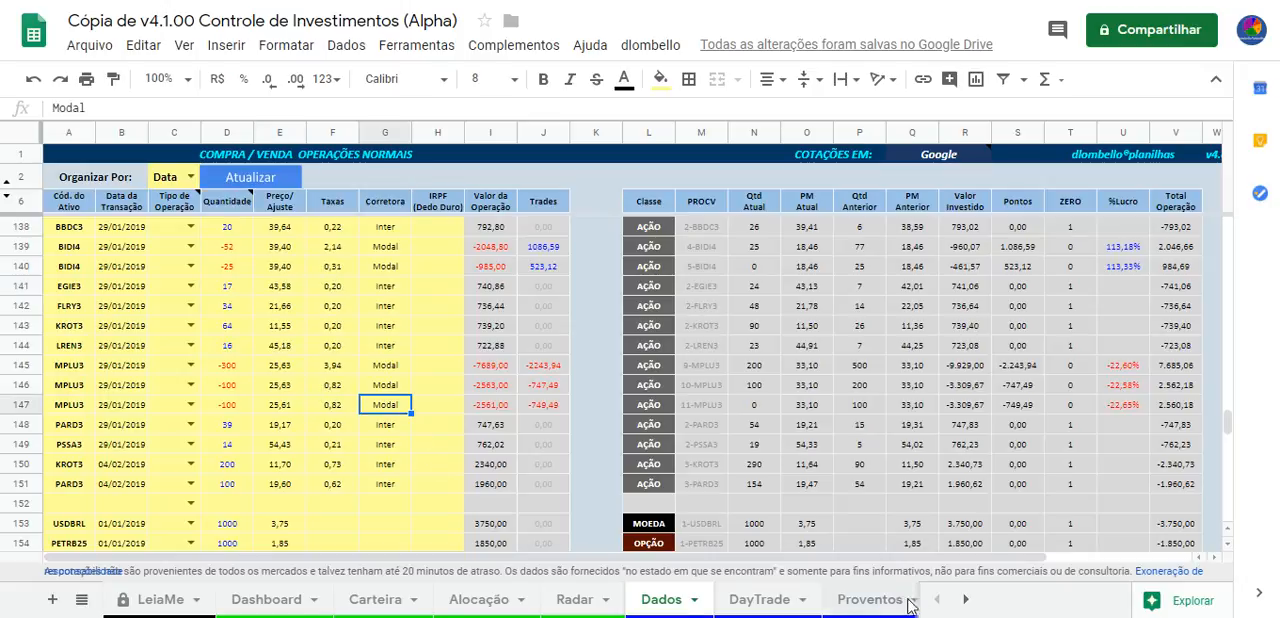
click(163, 599)
scroll(243, 400, down, 5)
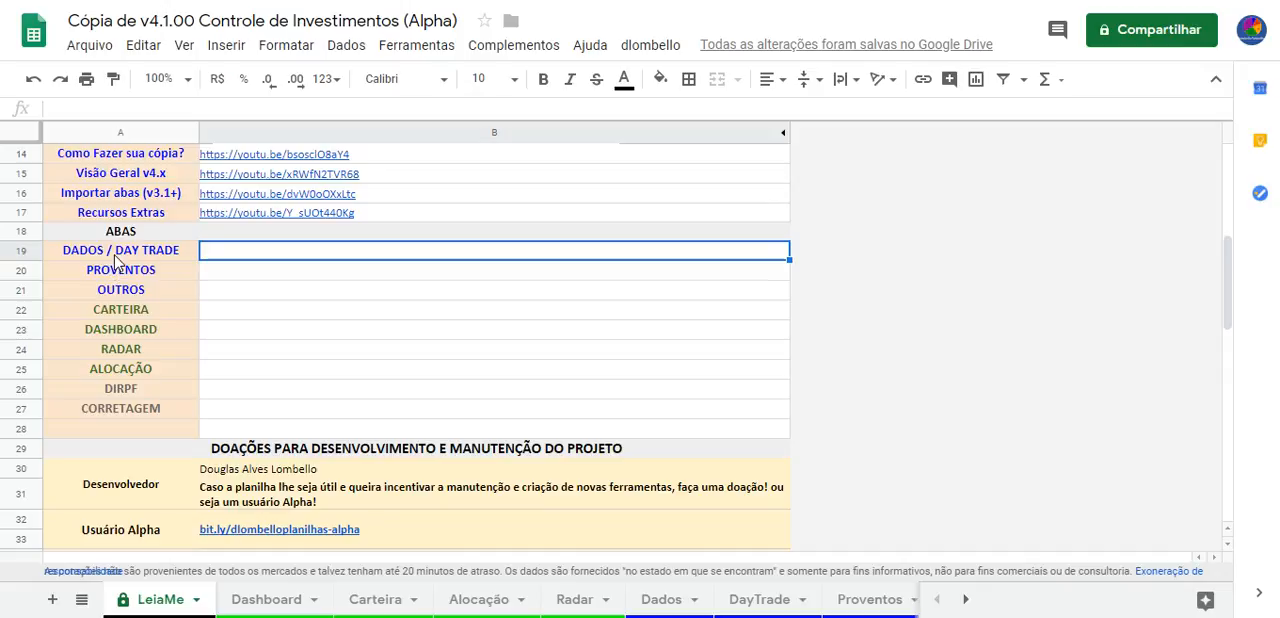
click(296, 273)
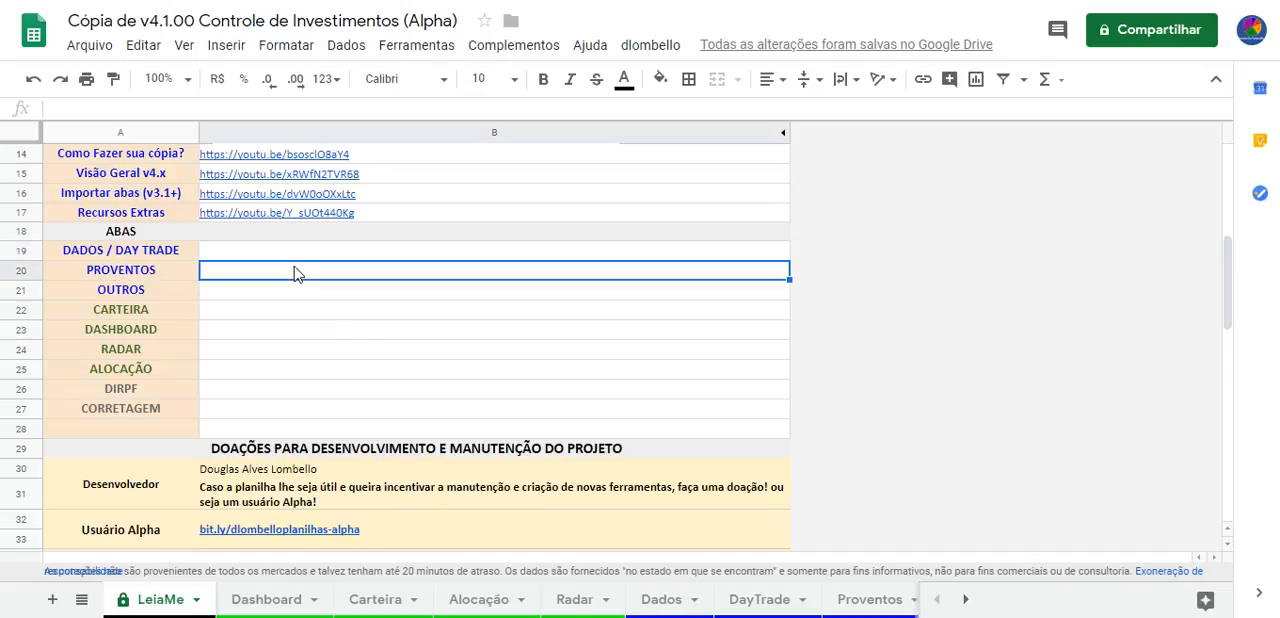
Return to the Dados sheet, read the Quantidade header note and look over the operations below row 147
click(678, 600)
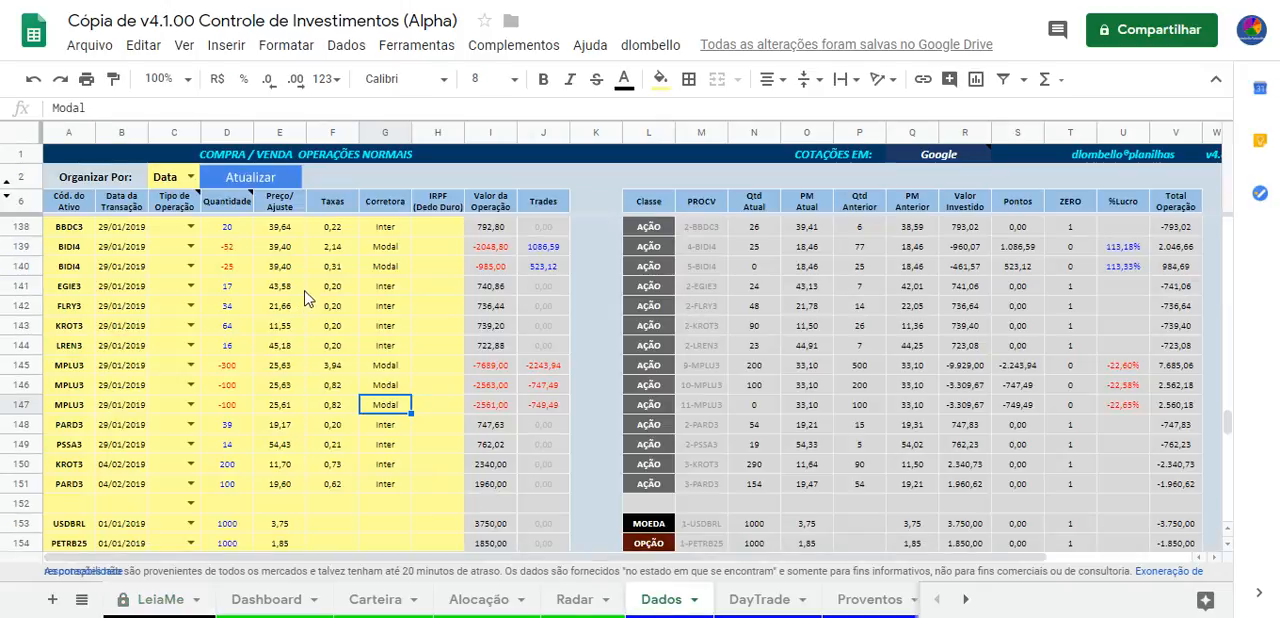
mouse_move(212, 196)
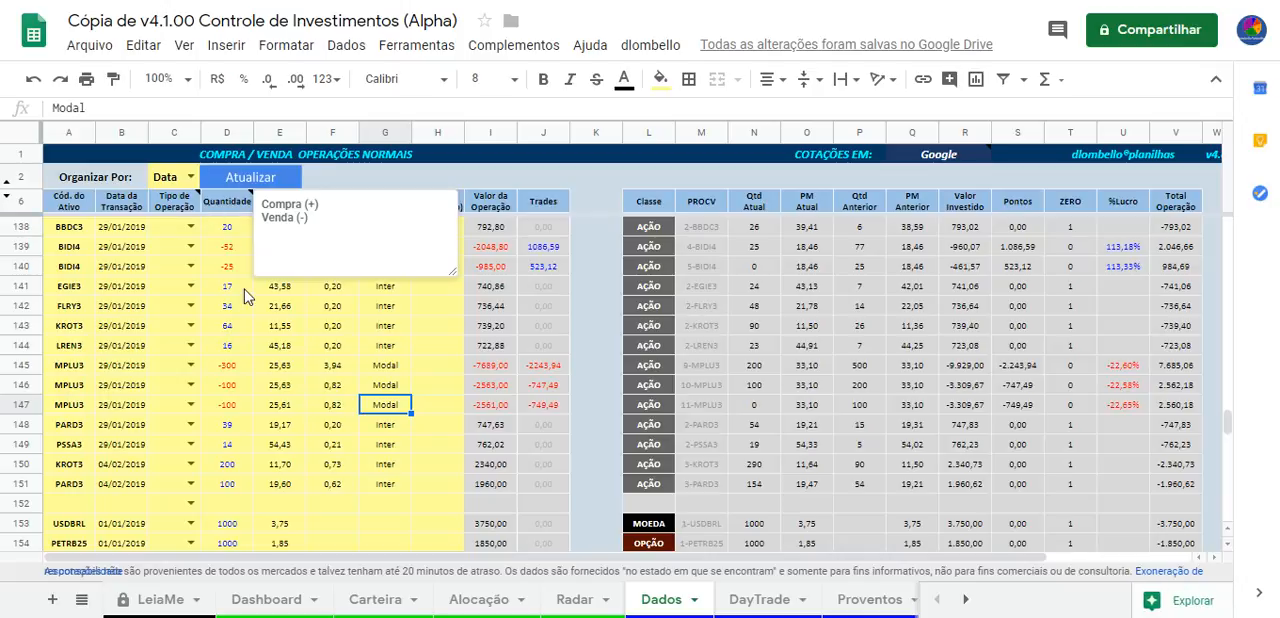
scroll(245, 290, down, 4)
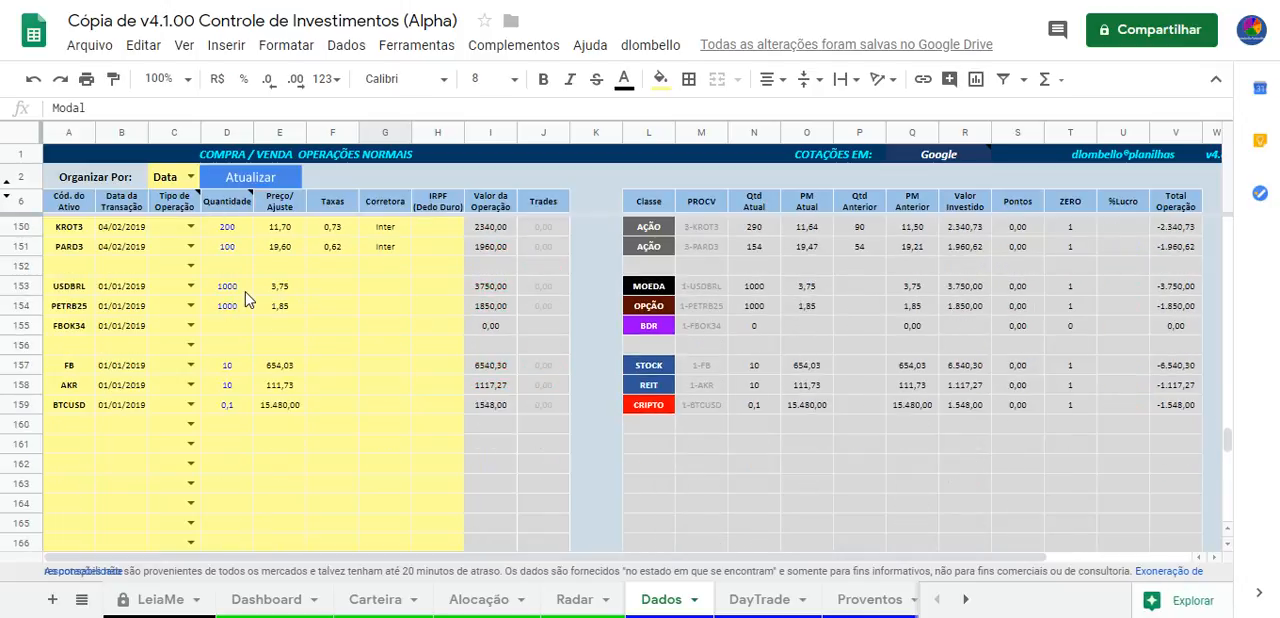
scroll(245, 297, up, 2)
scroll(249, 300, down, 1)
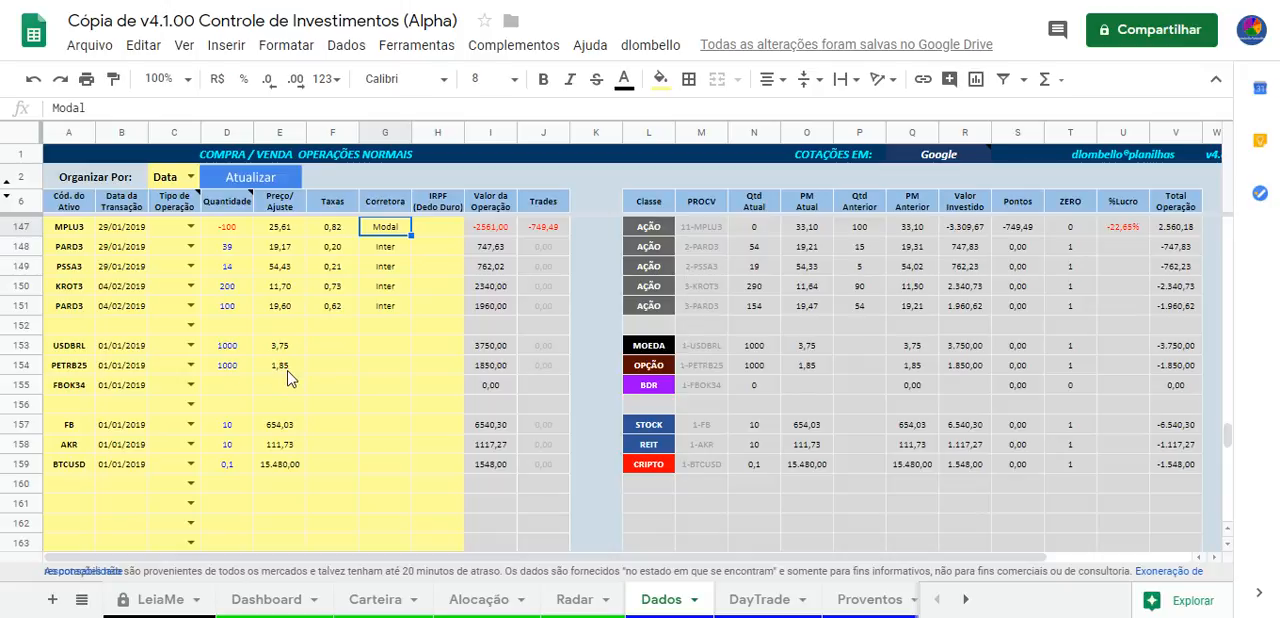
Inspect the USDBRL code in row 153 and the Classe cells for MOEDA, BDR, STOCK, REIT and CRIPTO
click(78, 350)
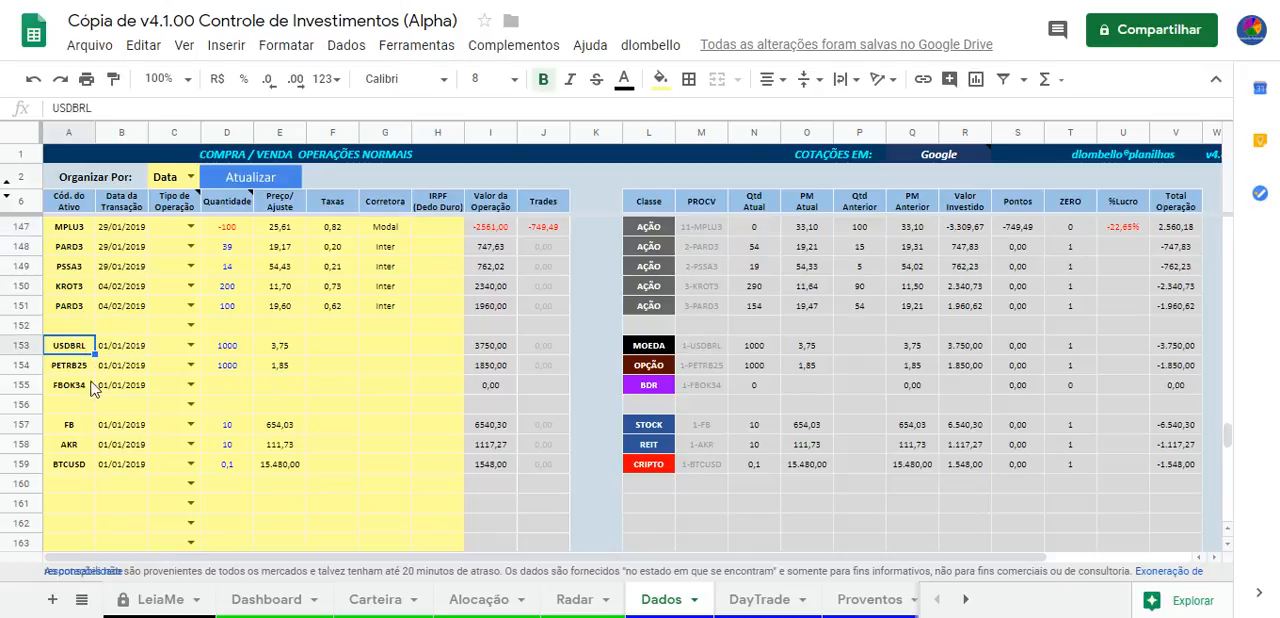
click(648, 348)
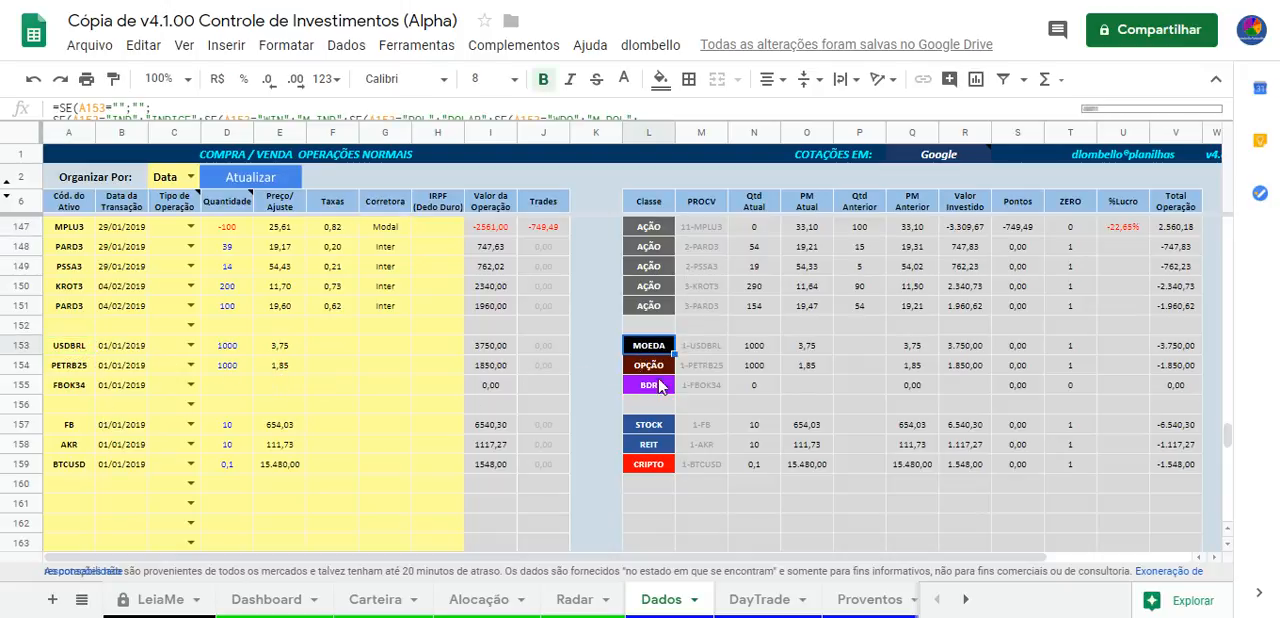
click(660, 390)
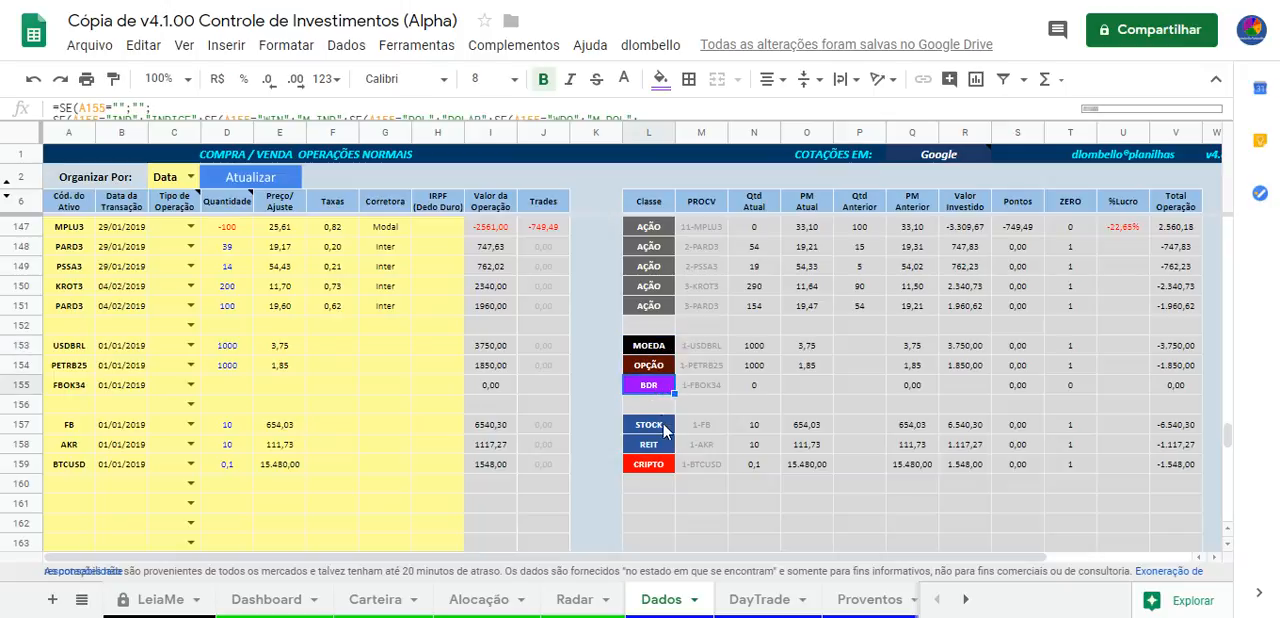
click(653, 426)
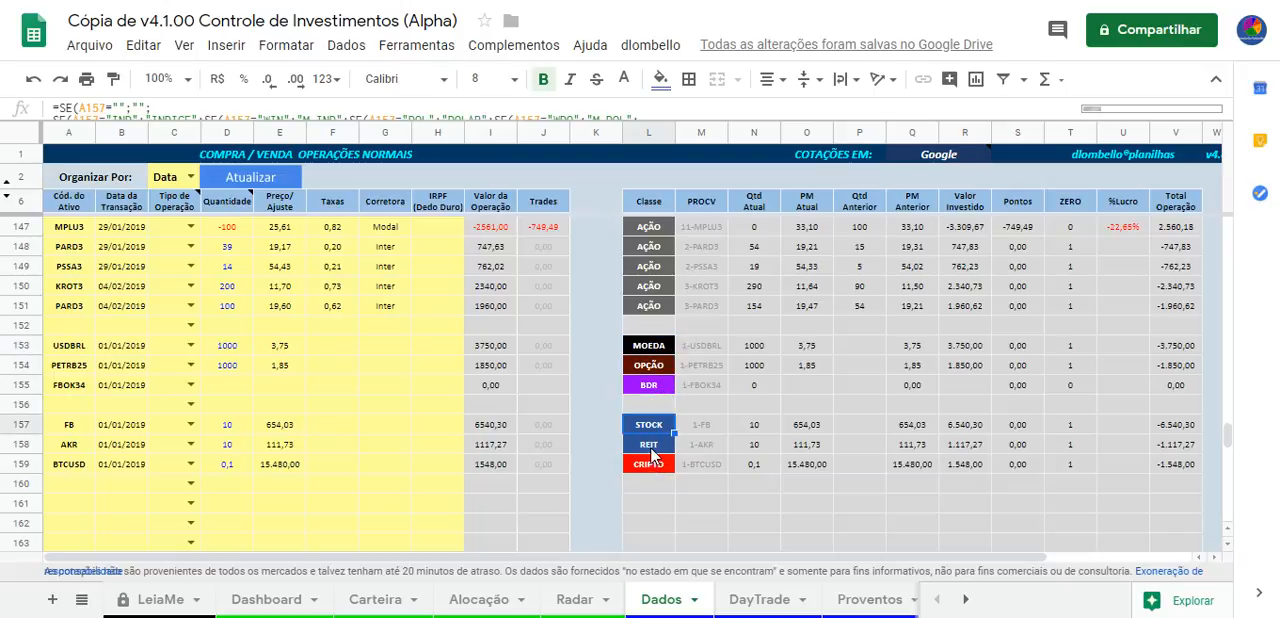
click(650, 447)
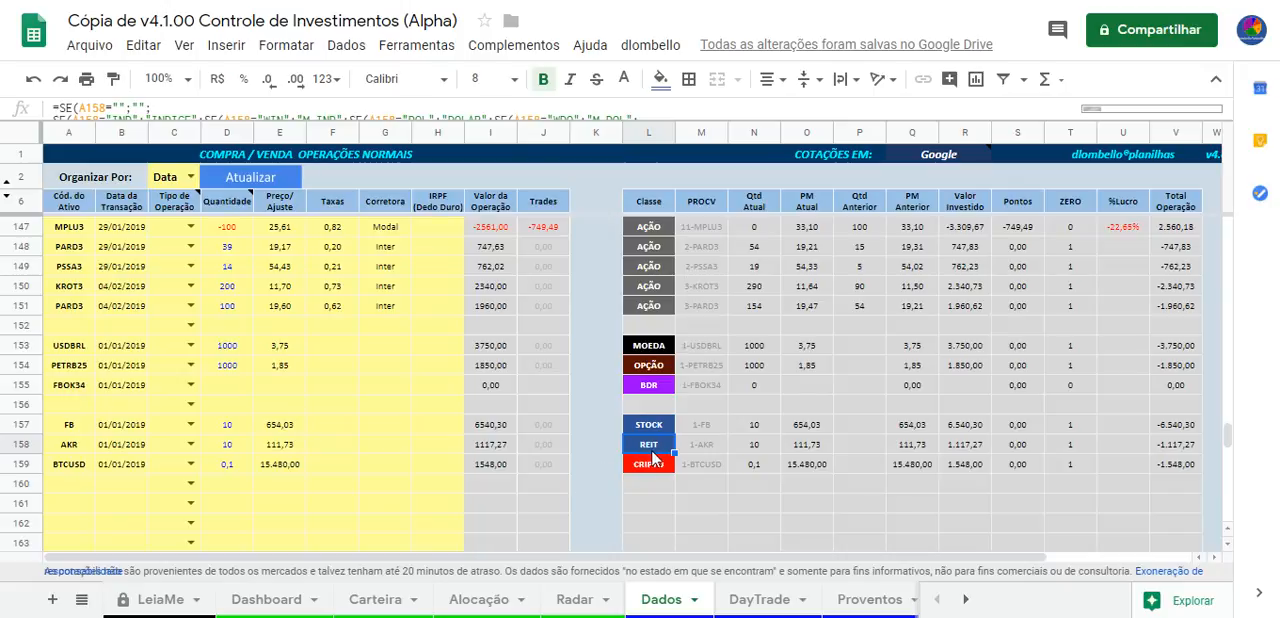
click(649, 466)
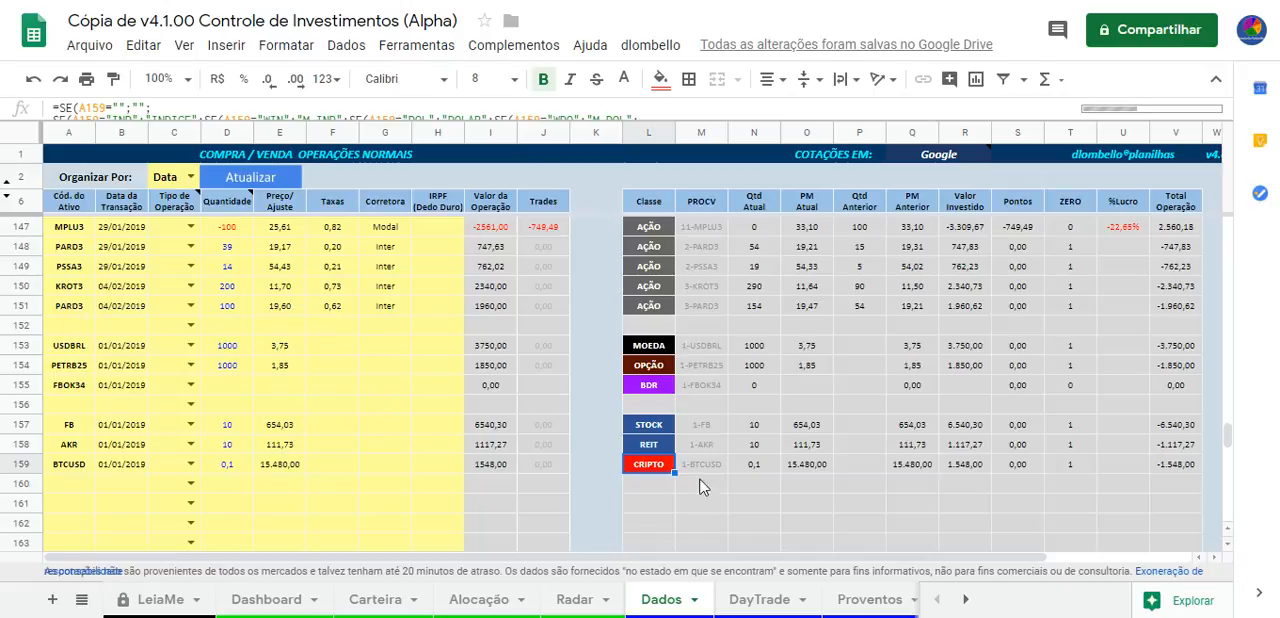
View the DayTrade sheet, and back on the Dados sheet highlight rows 152 to 158 from Cód. do Ativo to column K
click(768, 600)
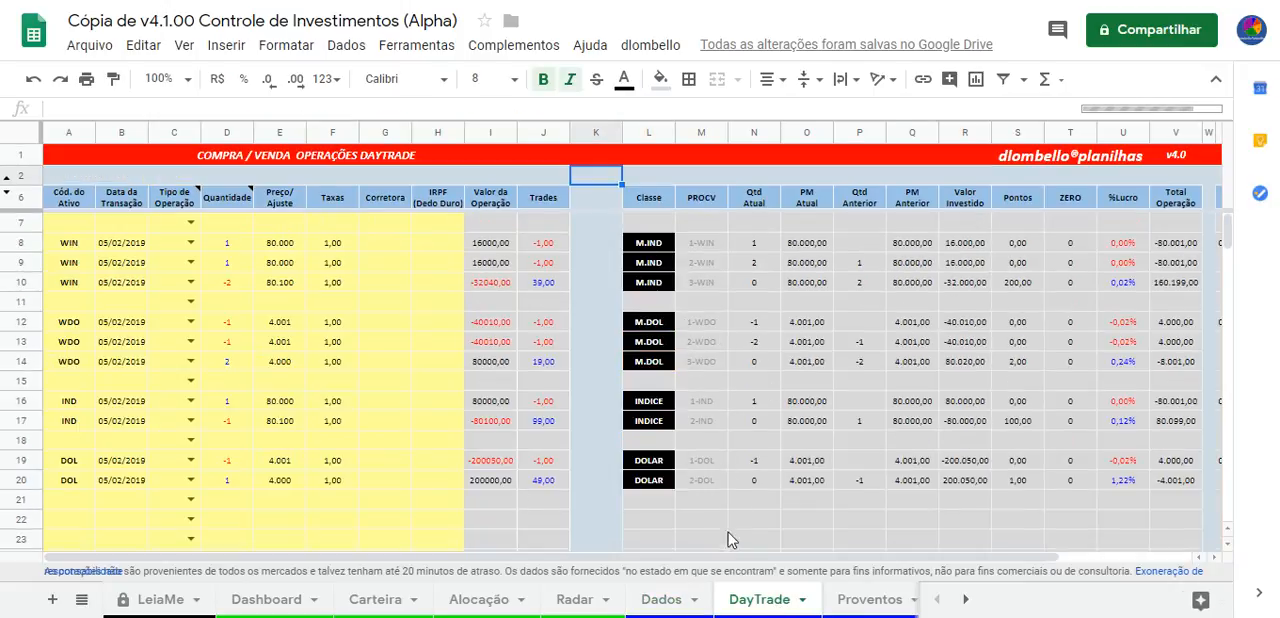
click(663, 599)
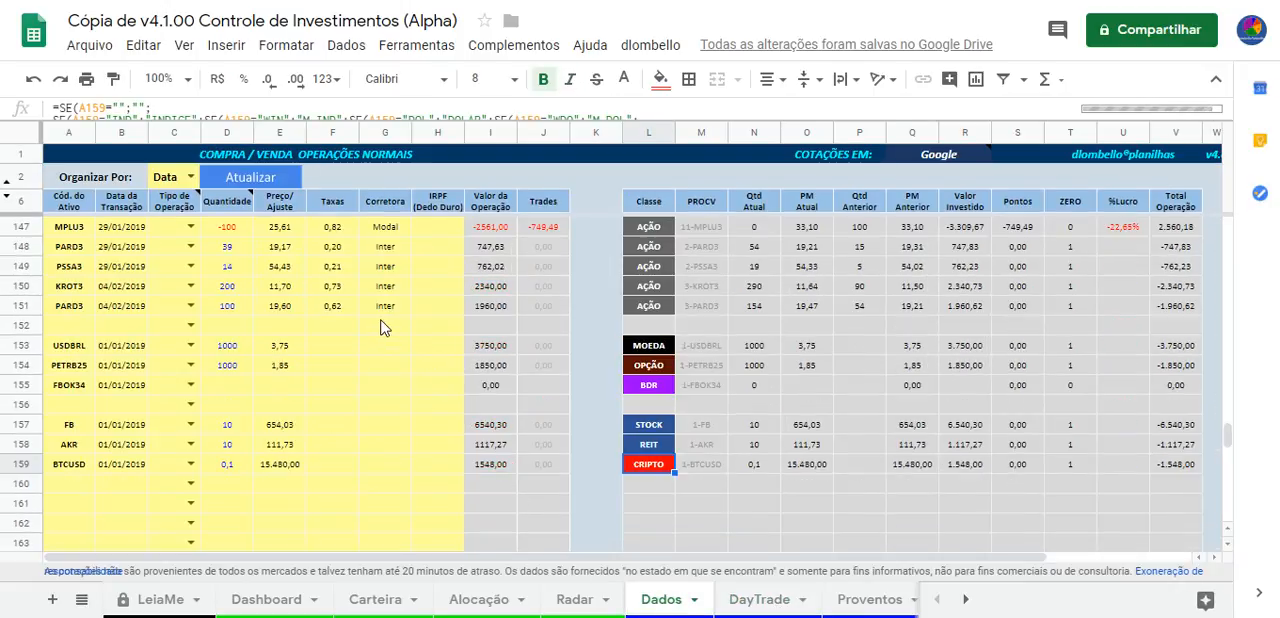
drag(69, 325, 588, 450)
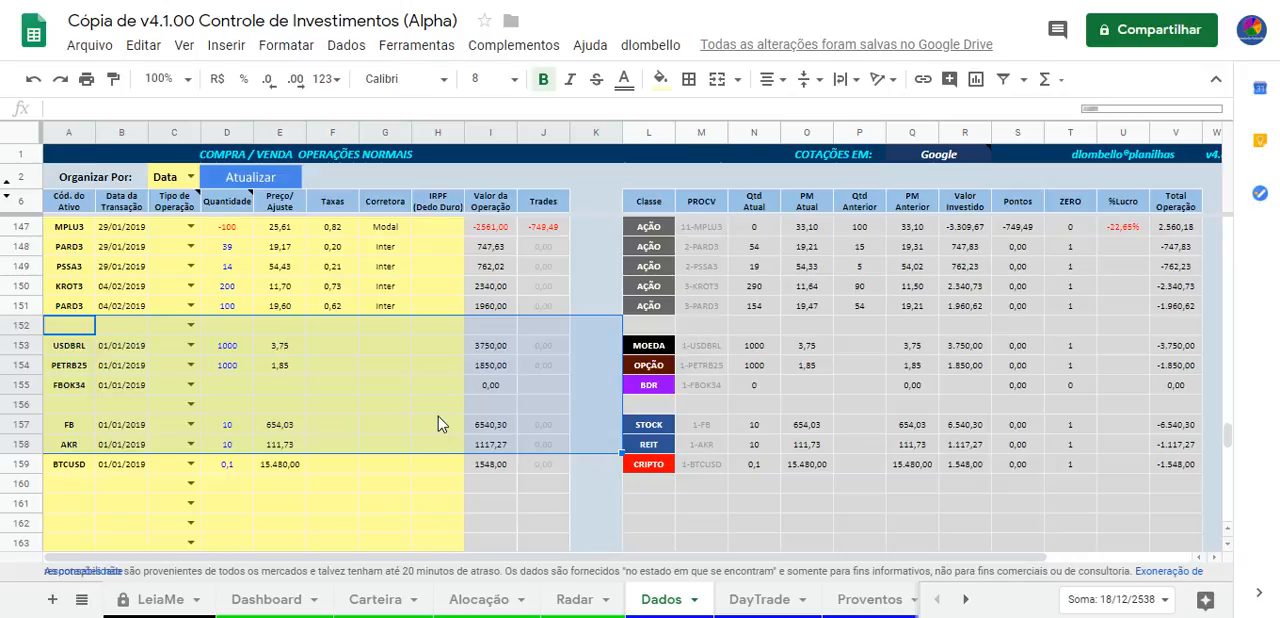
Point out the OPÇÃO, BDR, STOCK, REIT and CRIPTO classes in rows 154 to 159
click(650, 373)
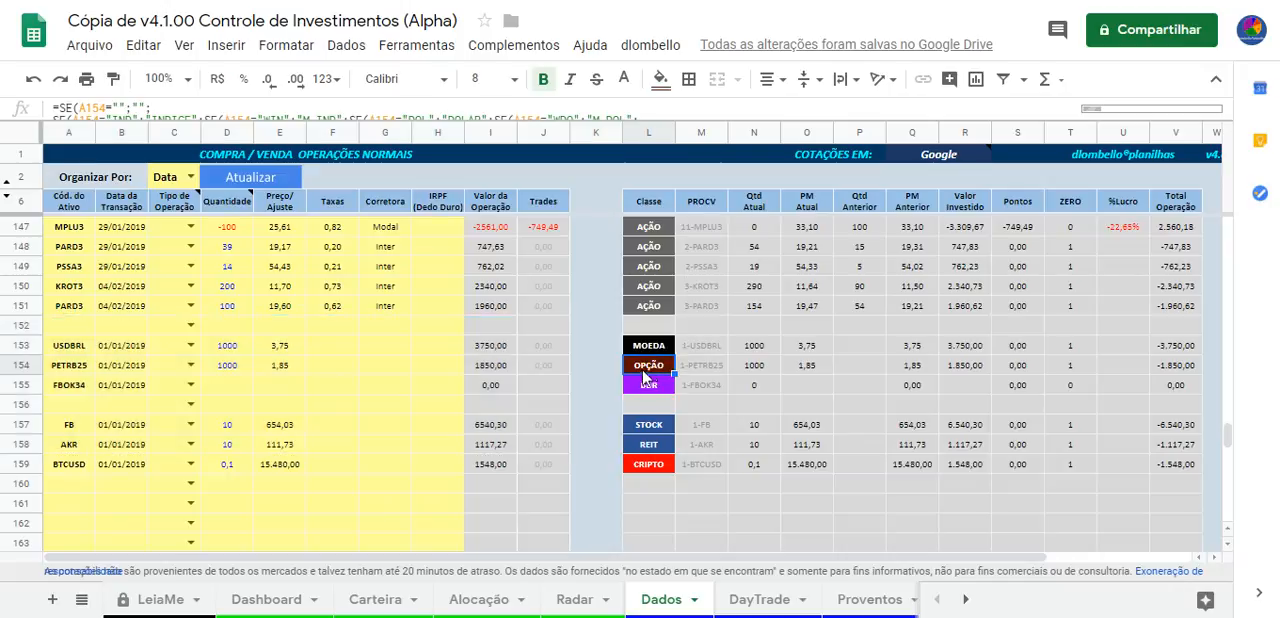
click(659, 389)
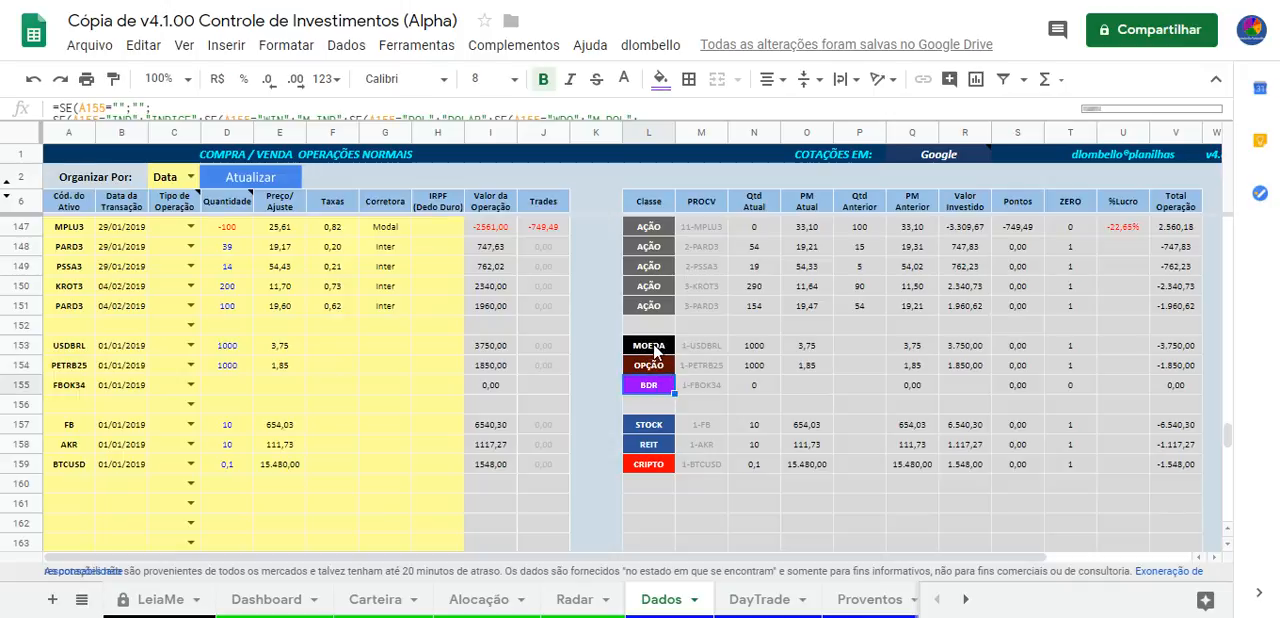
click(660, 425)
click(660, 446)
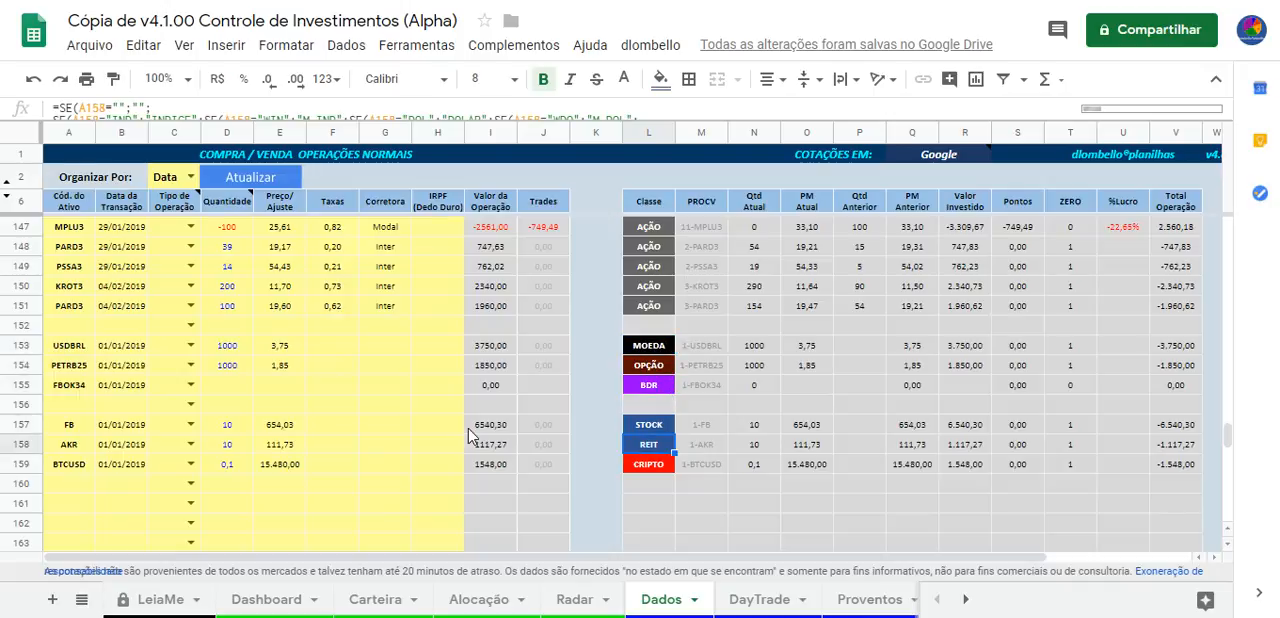
click(651, 466)
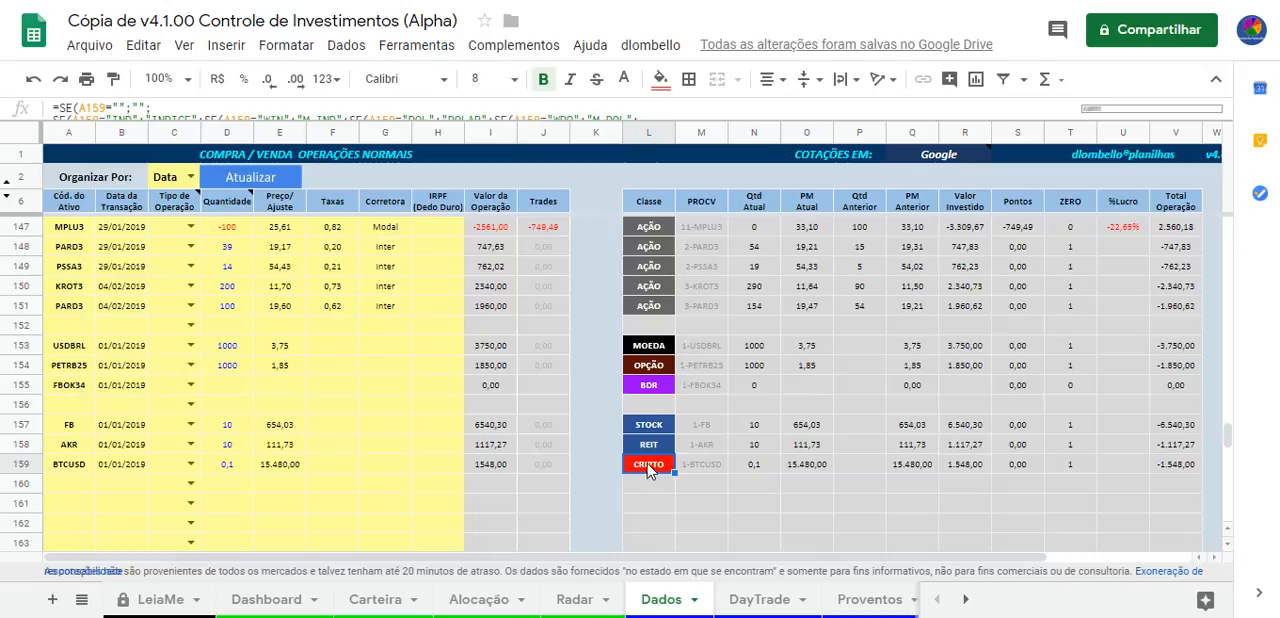
Highlight rows 153 to 160 up to the Classe column, and check the USDBRL row's class, code and quantity
drag(69, 350, 643, 480)
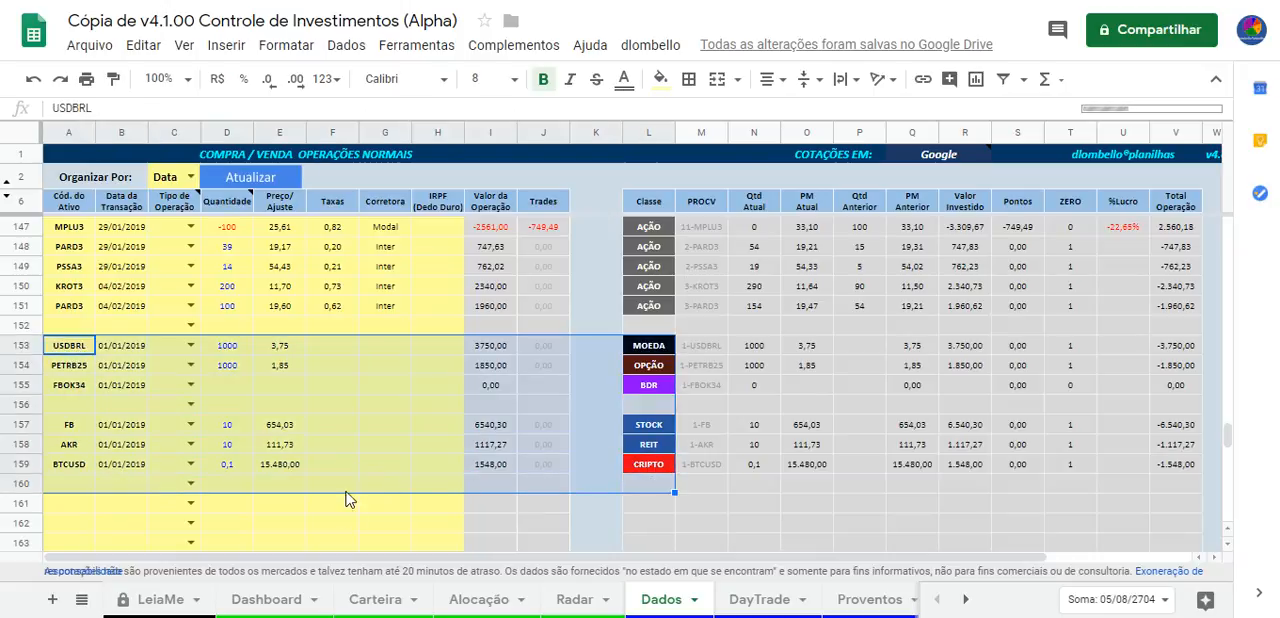
click(386, 503)
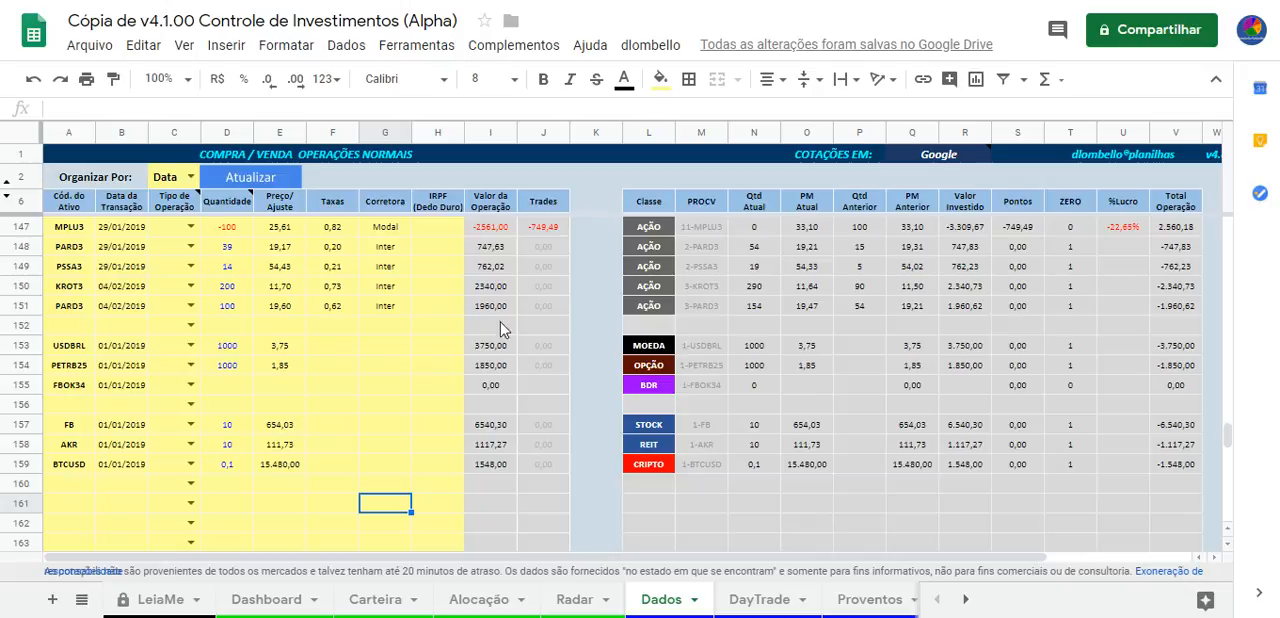
click(643, 345)
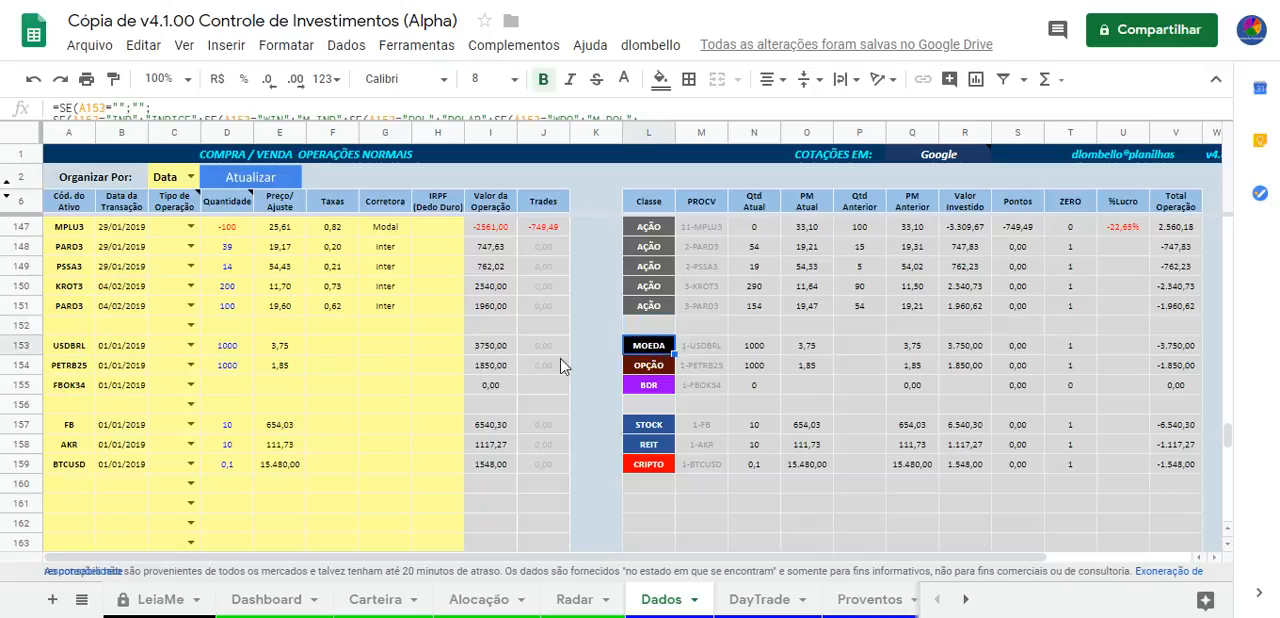
click(66, 348)
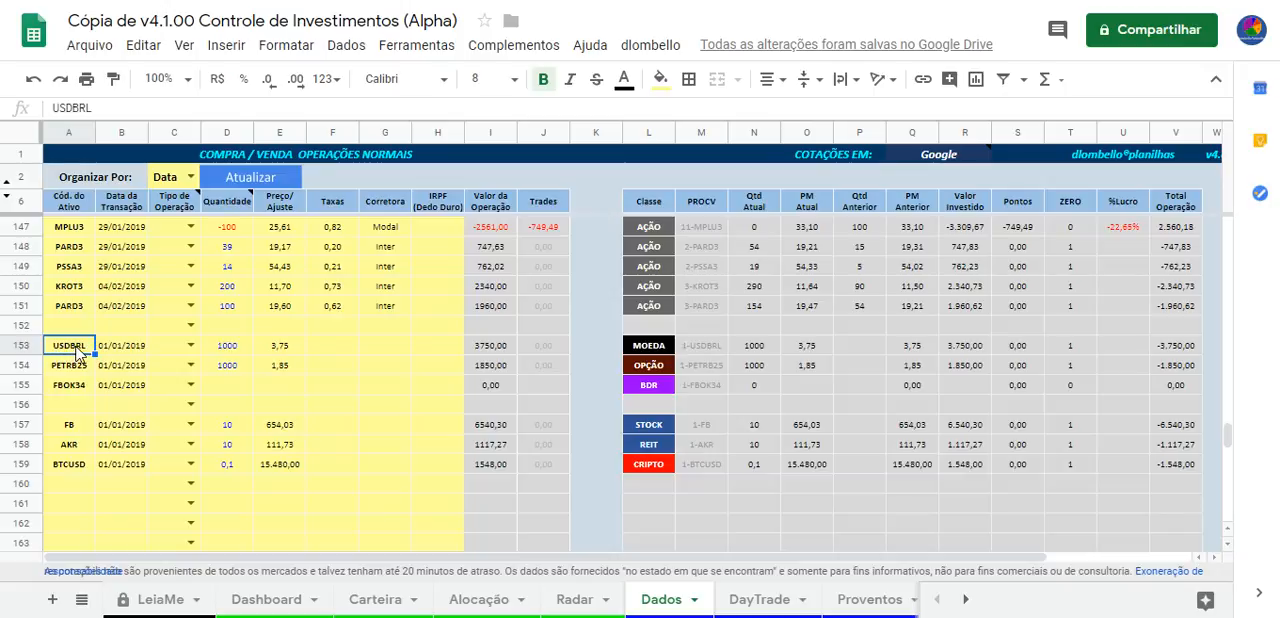
click(246, 349)
click(48, 352)
Open the Setor sheet and browse its list of assets, types and sectors
click(965, 599)
click(965, 599)
click(965, 599)
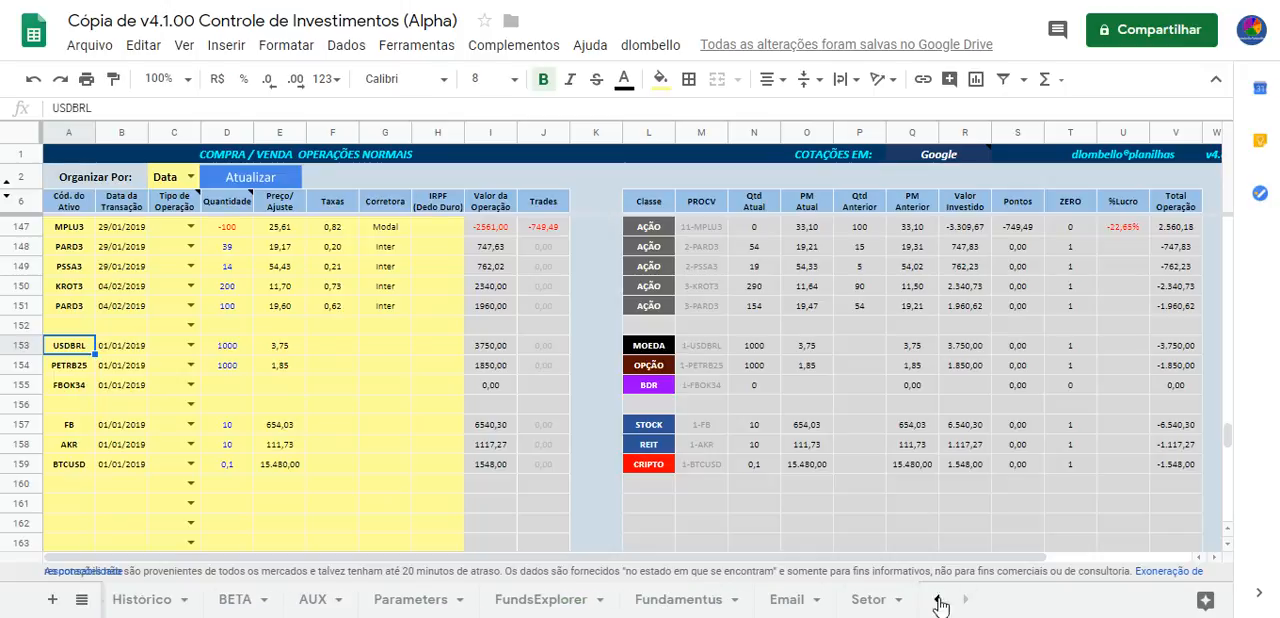
click(870, 600)
click(175, 291)
click(95, 278)
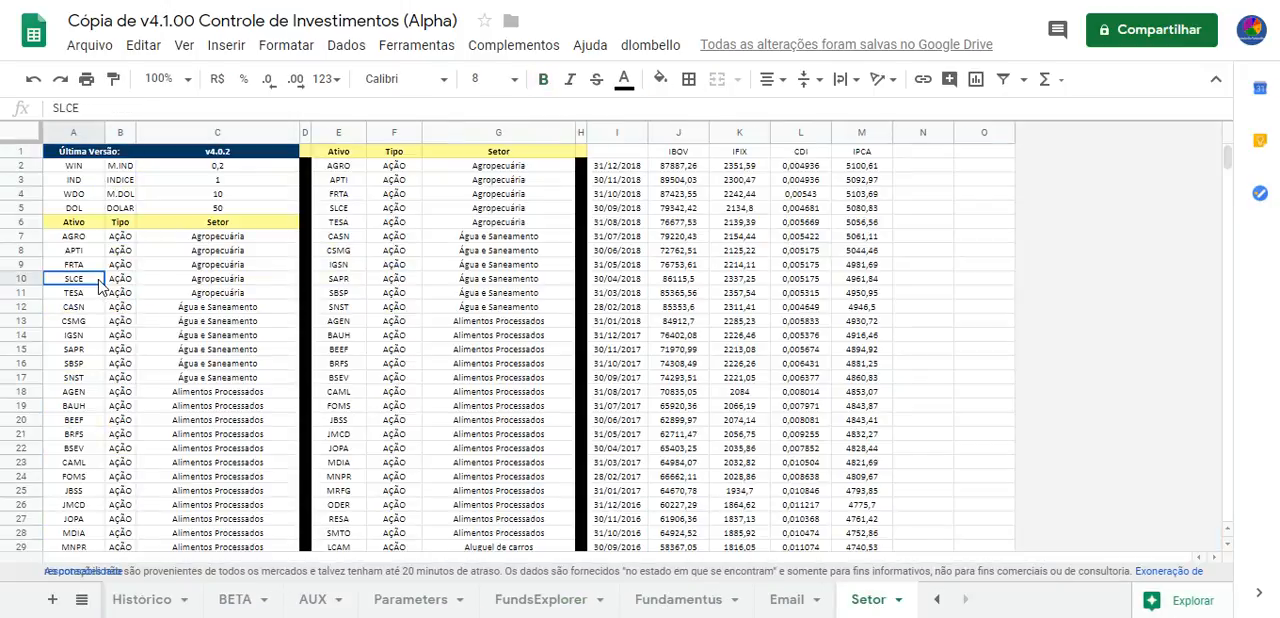
scroll(135, 308, down, 1)
scroll(160, 318, down, 20)
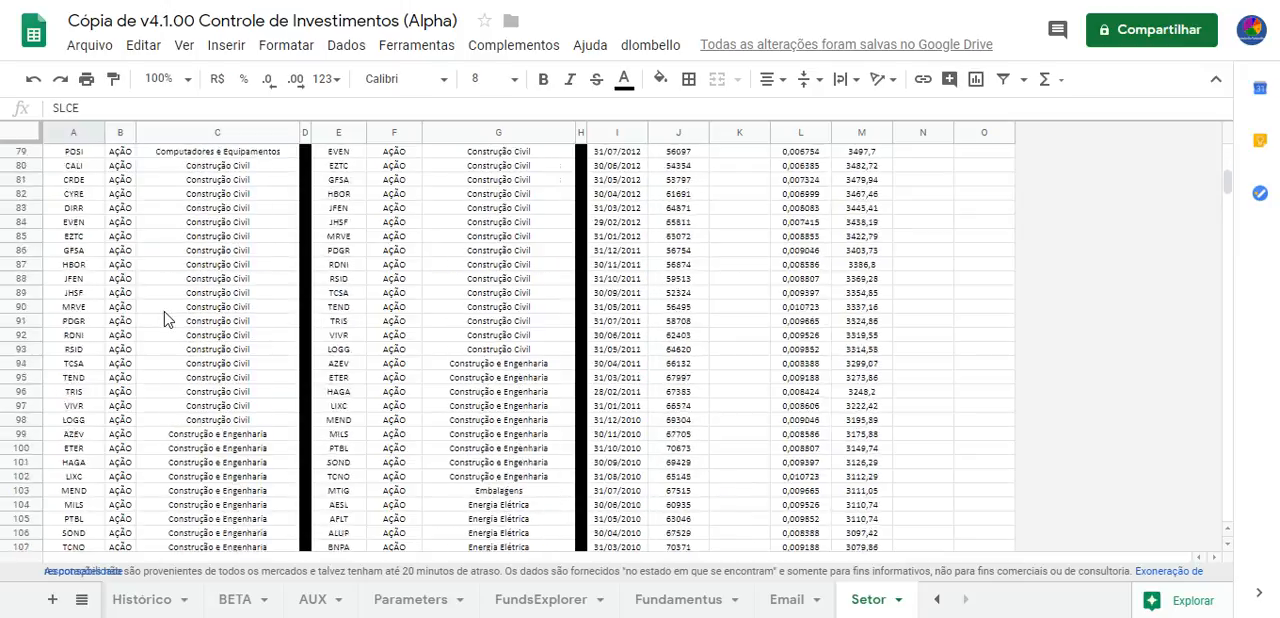
Search the Setor sheet for "moeda" and highlight the currency entries from USDBRL to JPYBRL in rows 1126 to 1131
key(ctrl+f)
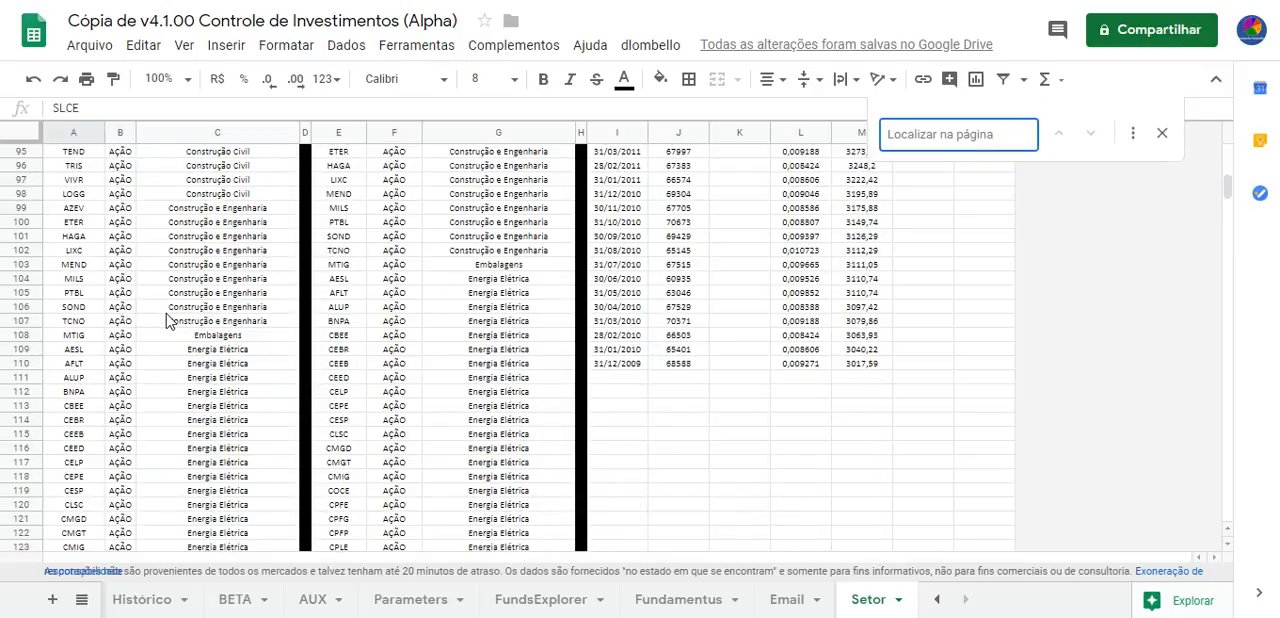
text(moeda)
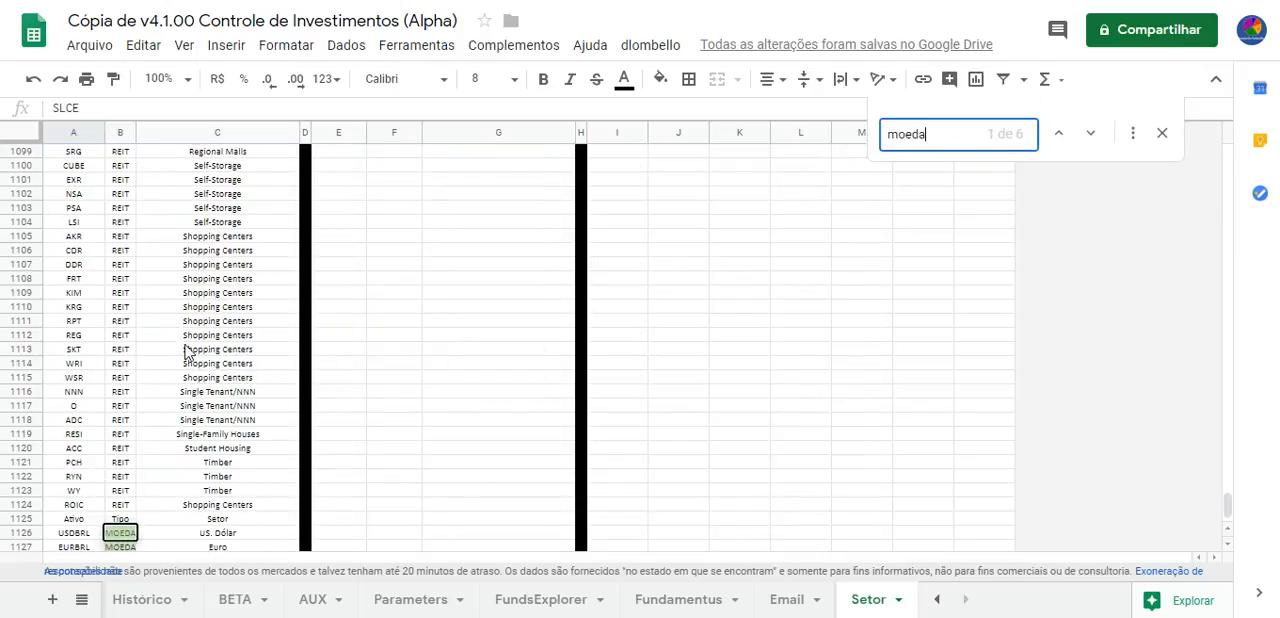
scroll(180, 370, down, 2)
drag(86, 438, 211, 510)
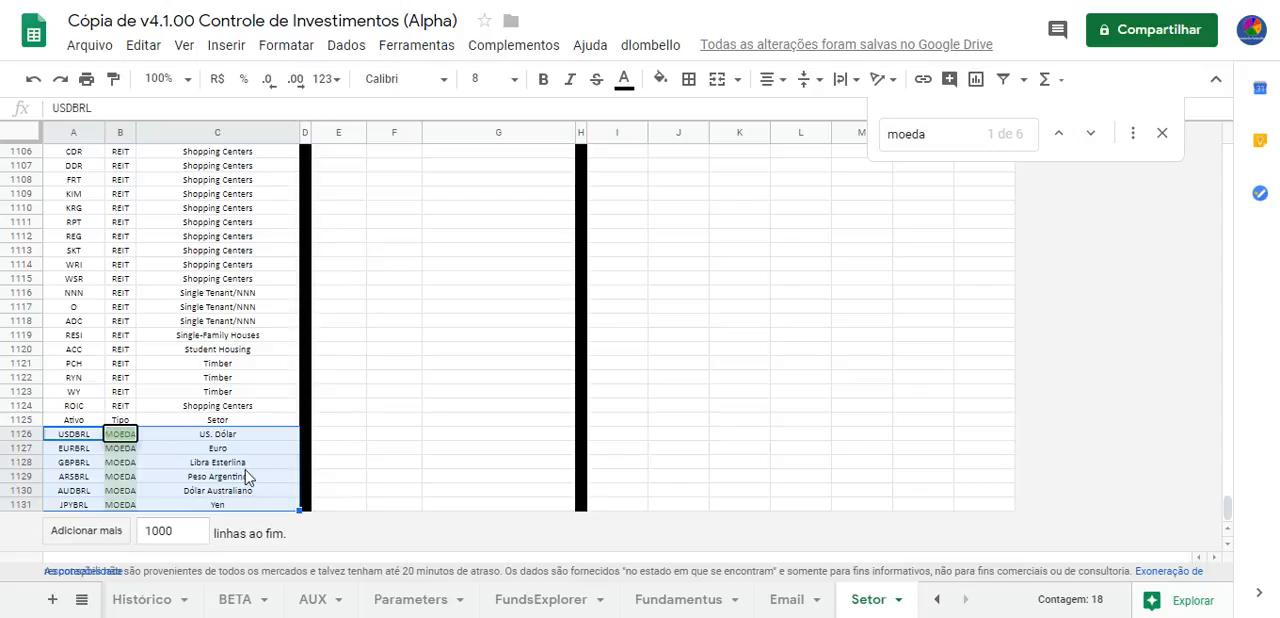
click(406, 410)
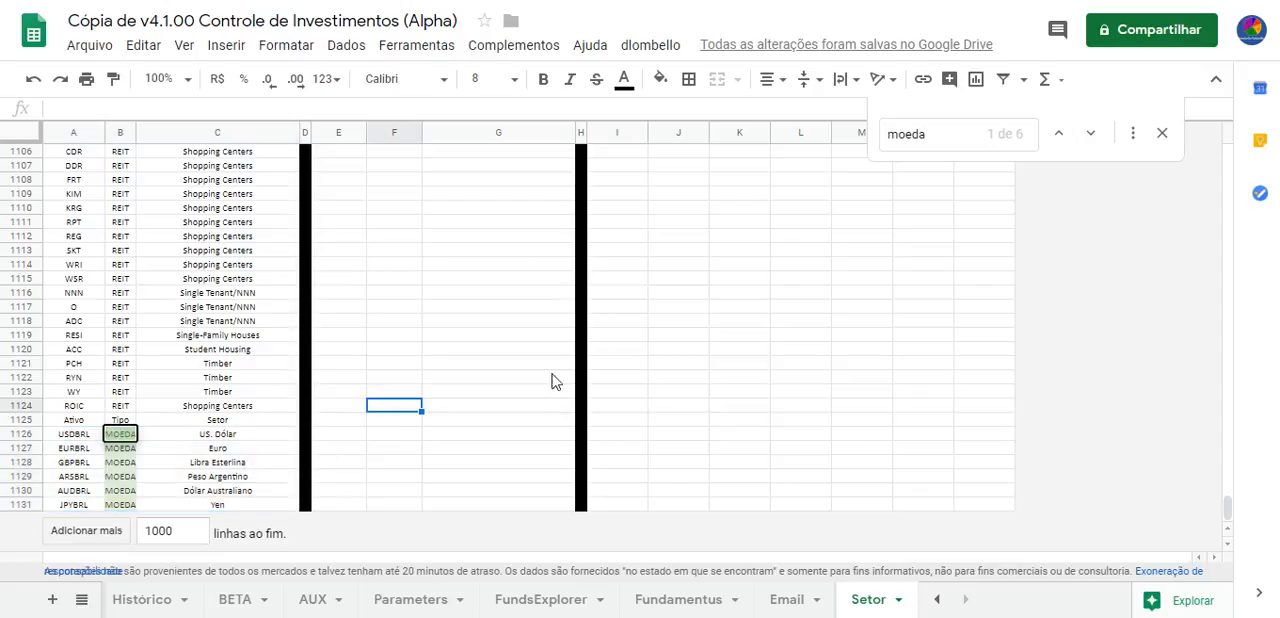
Show the add-on's Banco de Dados update options, including Lista Ativos/Setores, and end the "moeda" search
click(650, 45)
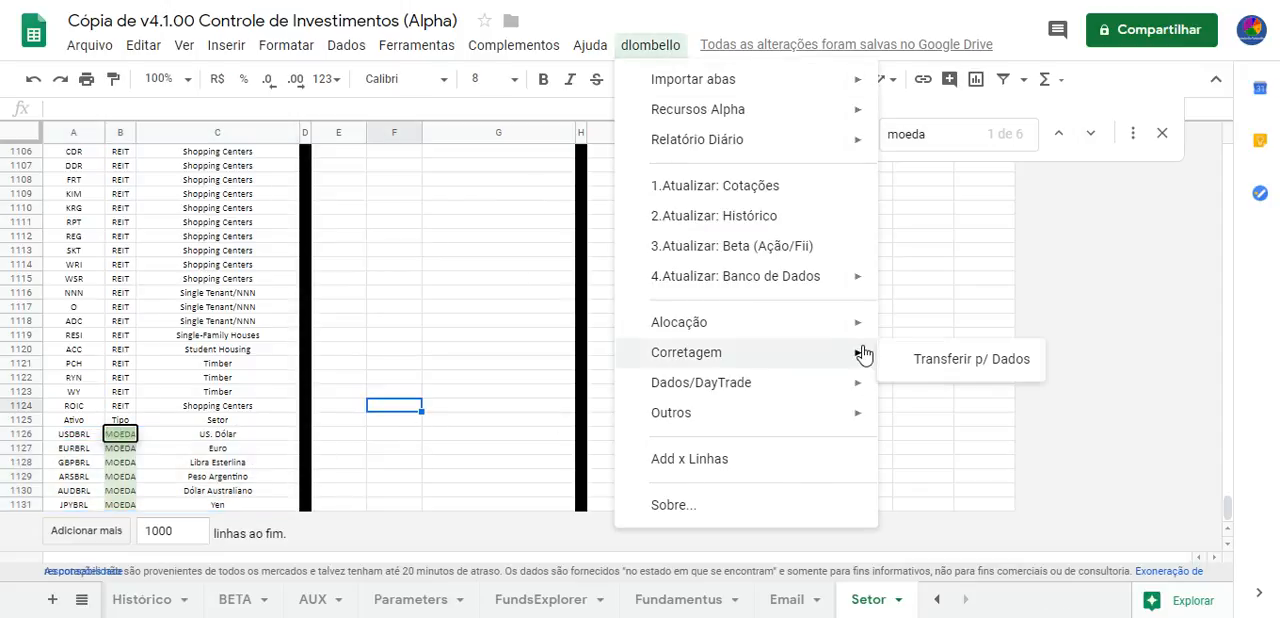
mouse_move(854, 276)
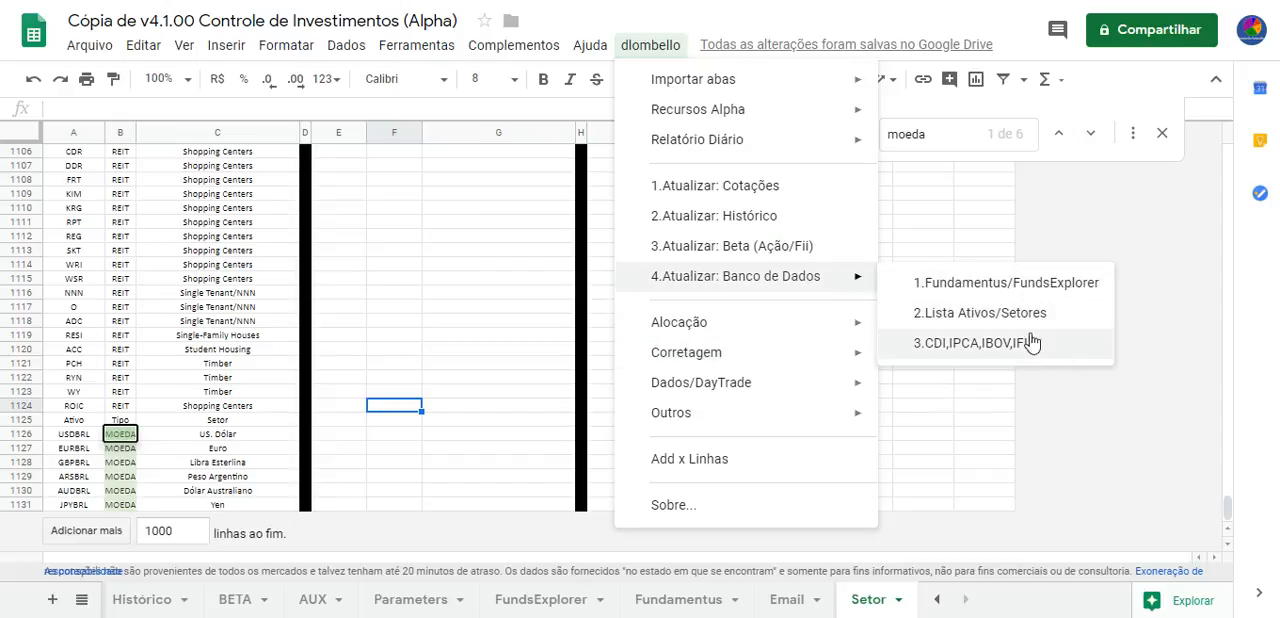
click(890, 318)
click(360, 377)
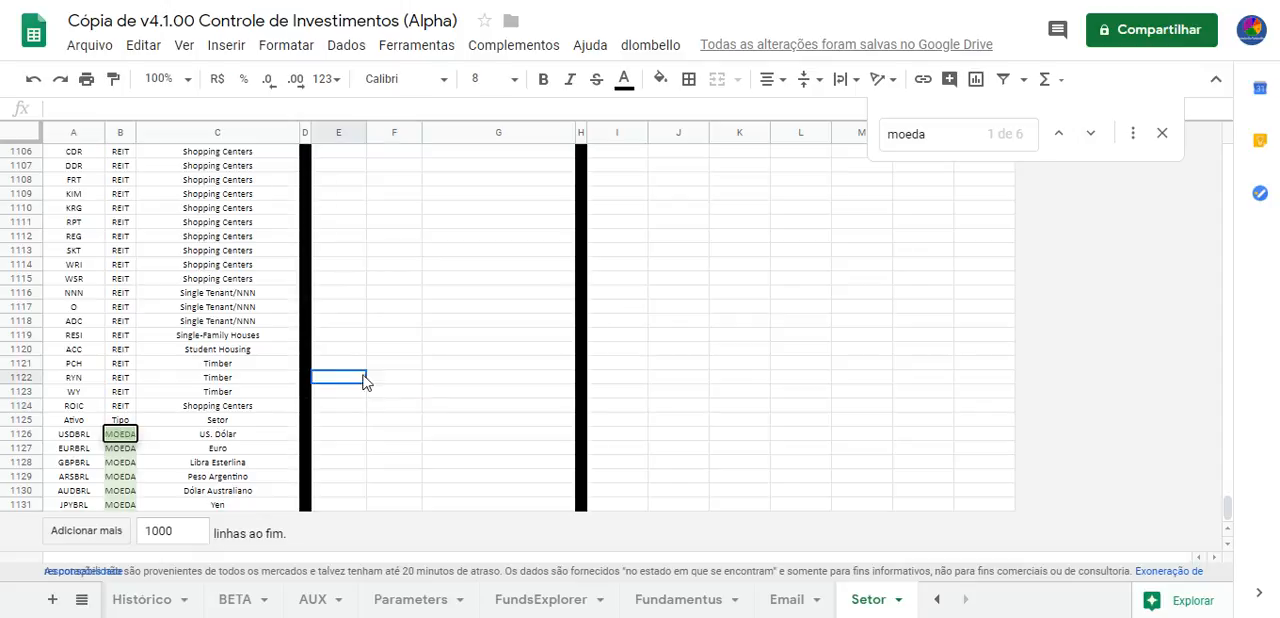
click(1162, 133)
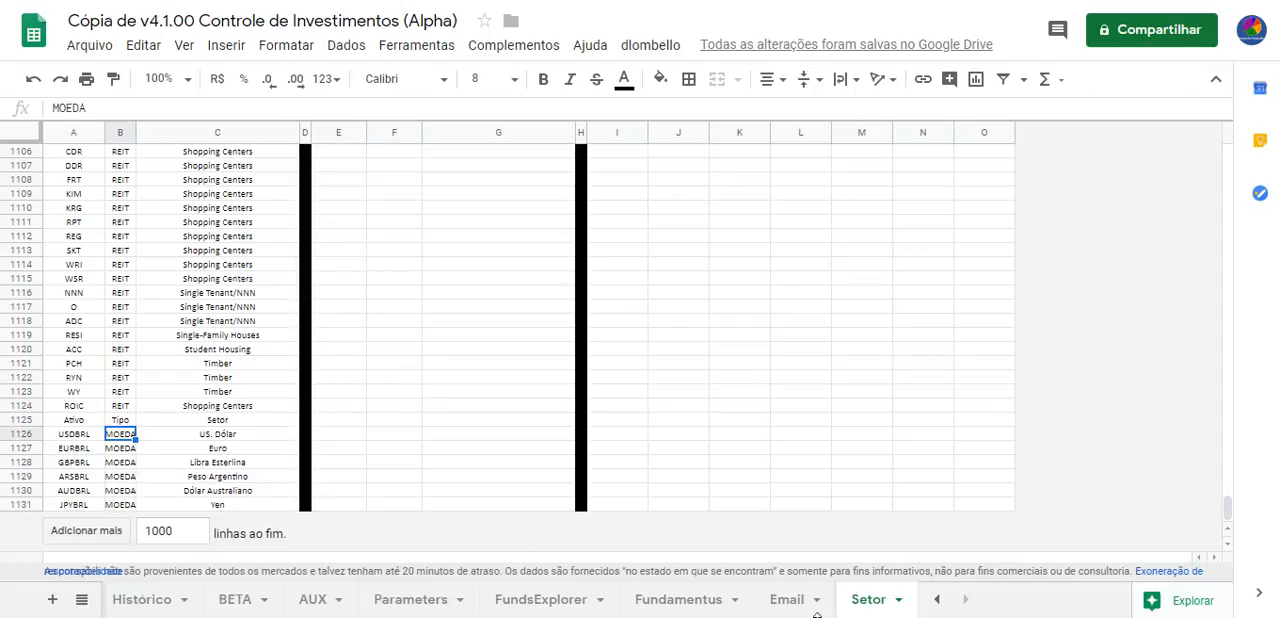
Search the Setor sheet for "CRIP" to locate the block of CRIPTO assets beginning with BTCUSD in row 773
click(937, 599)
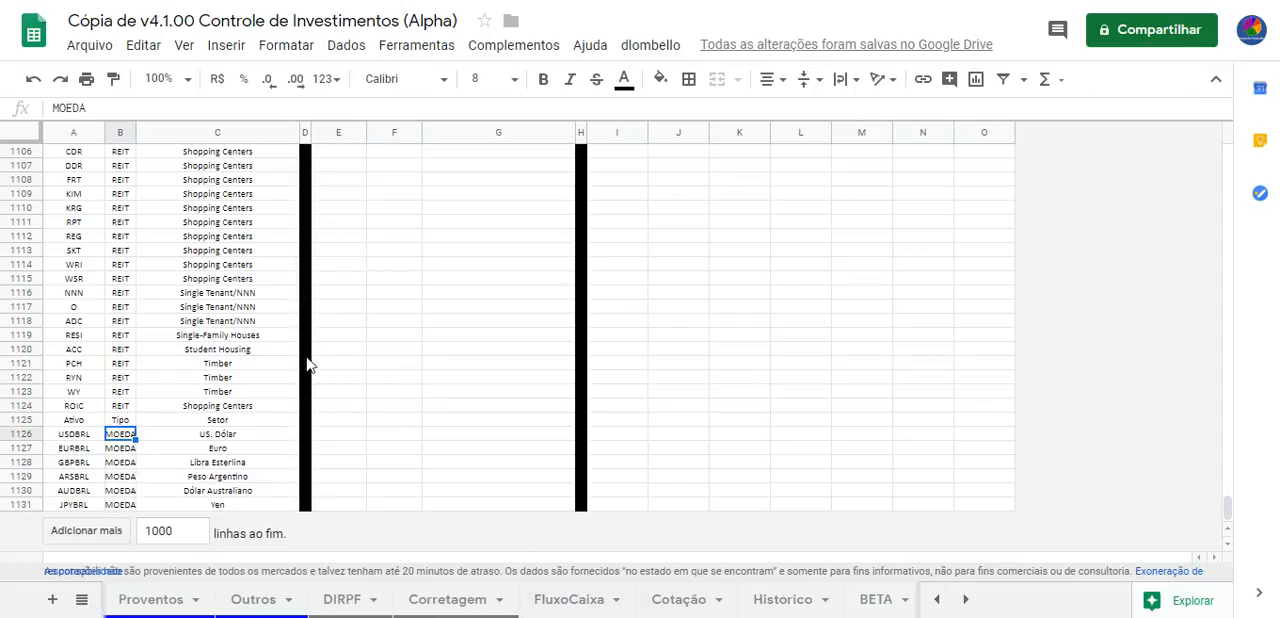
click(391, 267)
key(ctrl+f)
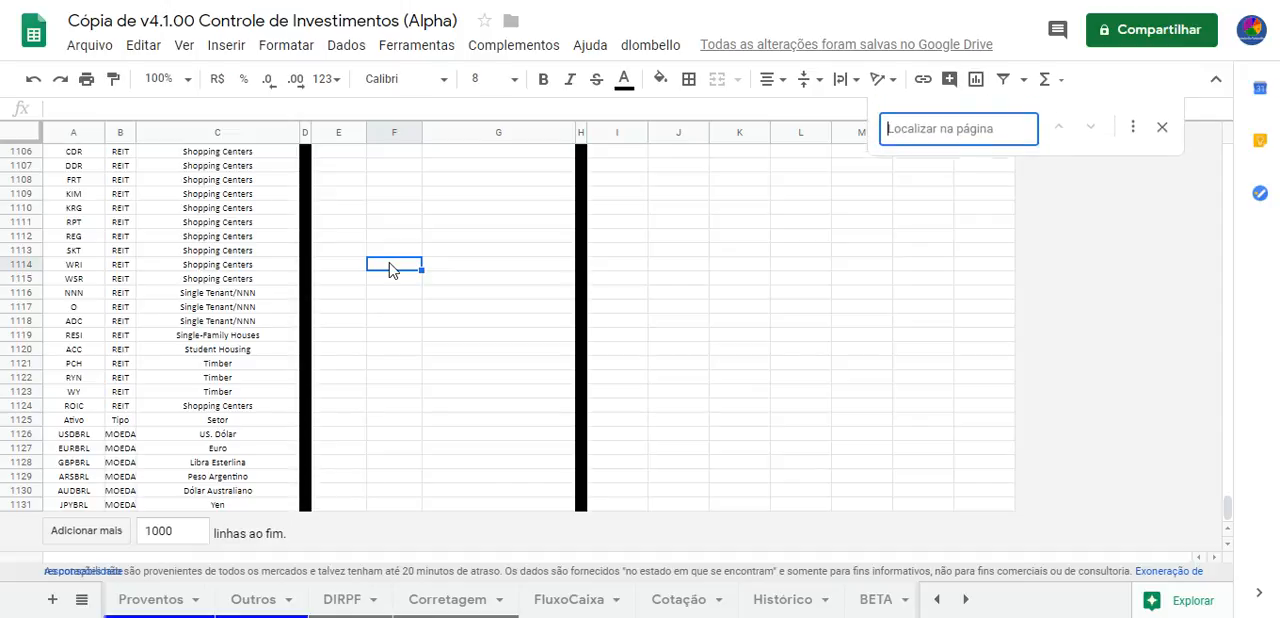
text(CRIP)
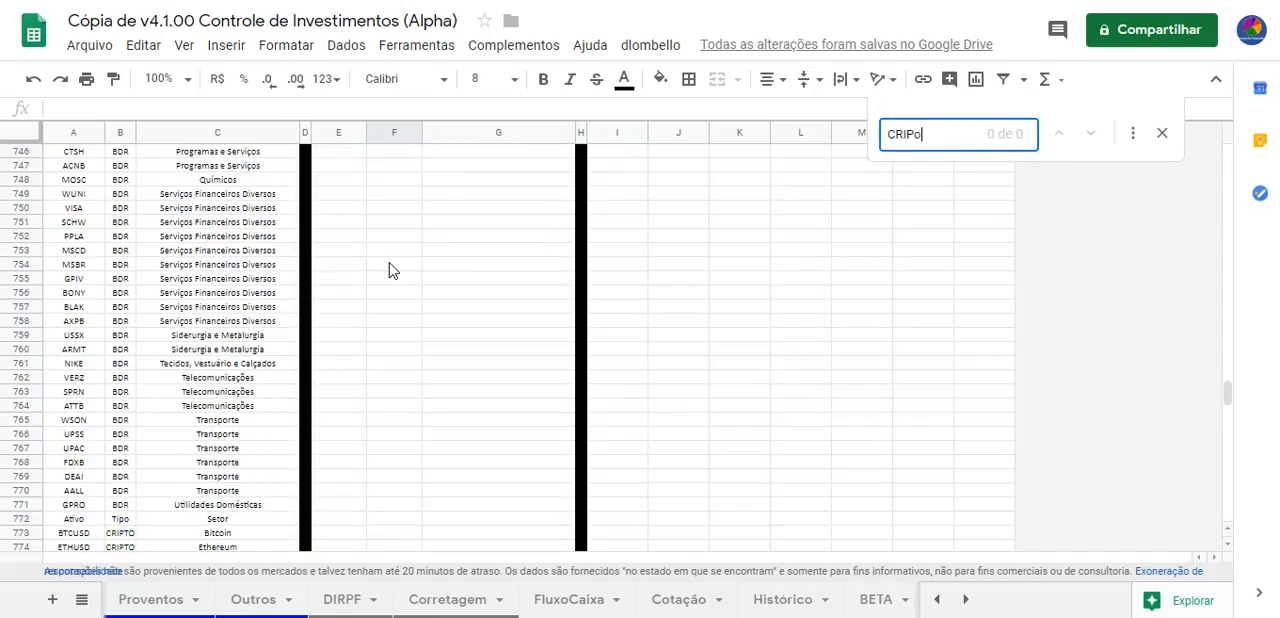
scroll(380, 290, down, 3)
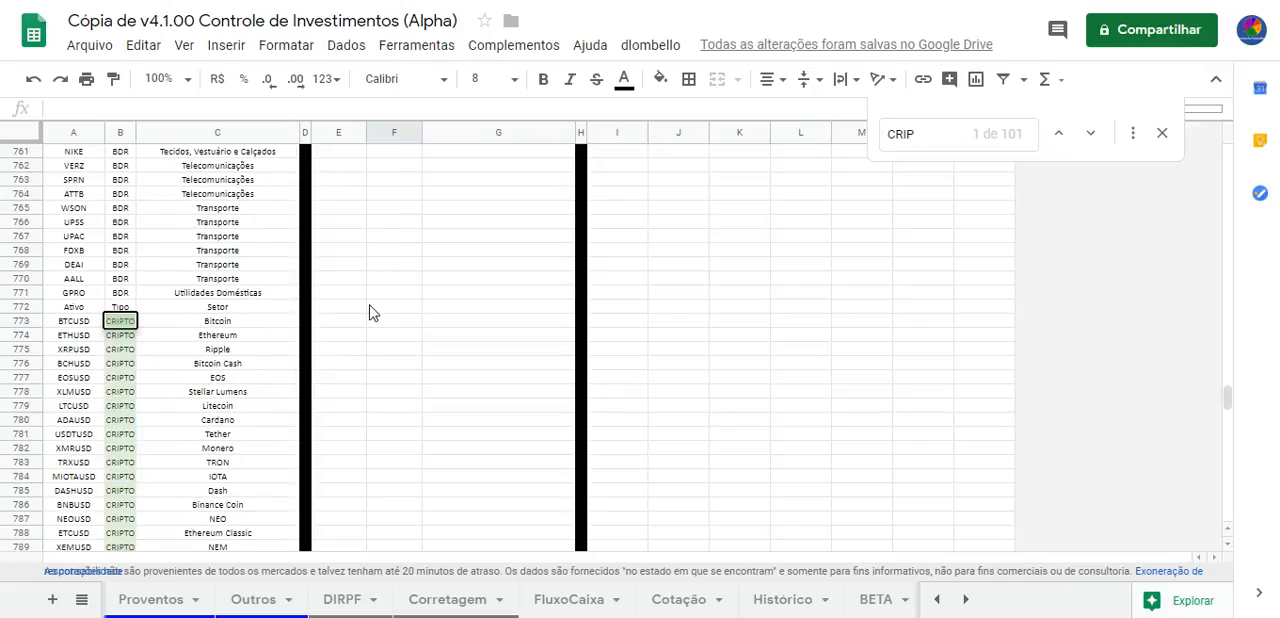
scroll(368, 311, down, 2)
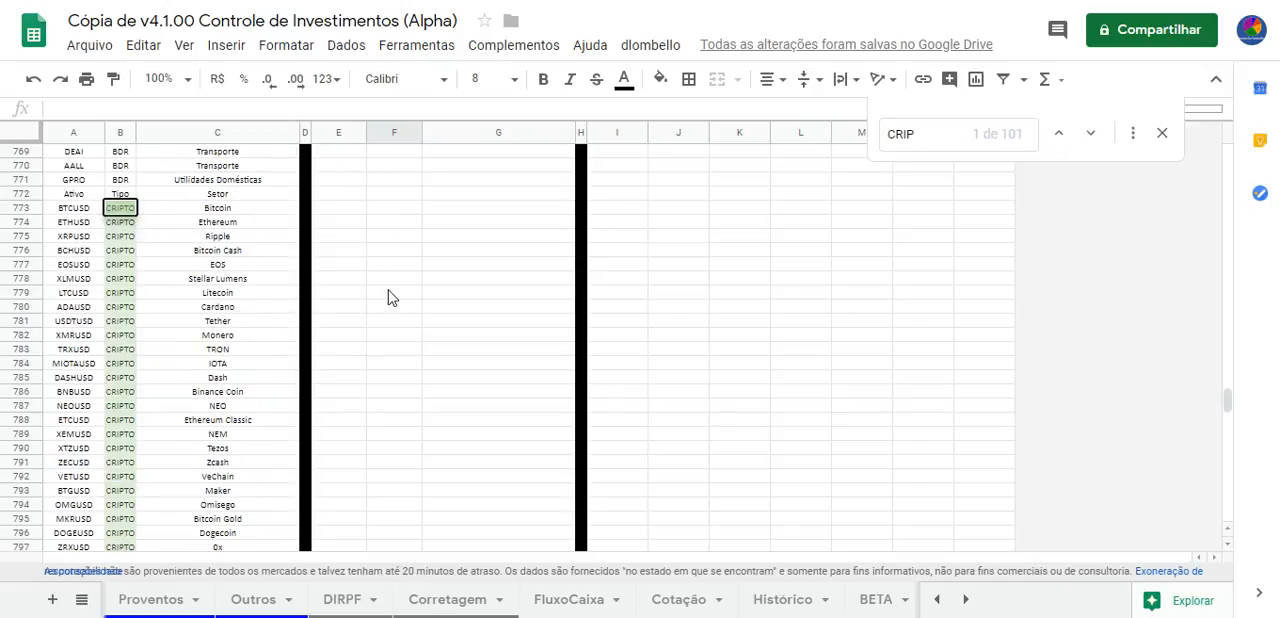
Browse the cryptocurrency codes and names down to NASUSD in row 872, and end the search
scroll(390, 297, down, 17)
scroll(390, 297, up, 11)
scroll(390, 297, up, 5)
scroll(390, 297, up, 3)
scroll(390, 297, down, 7)
scroll(388, 299, down, 2)
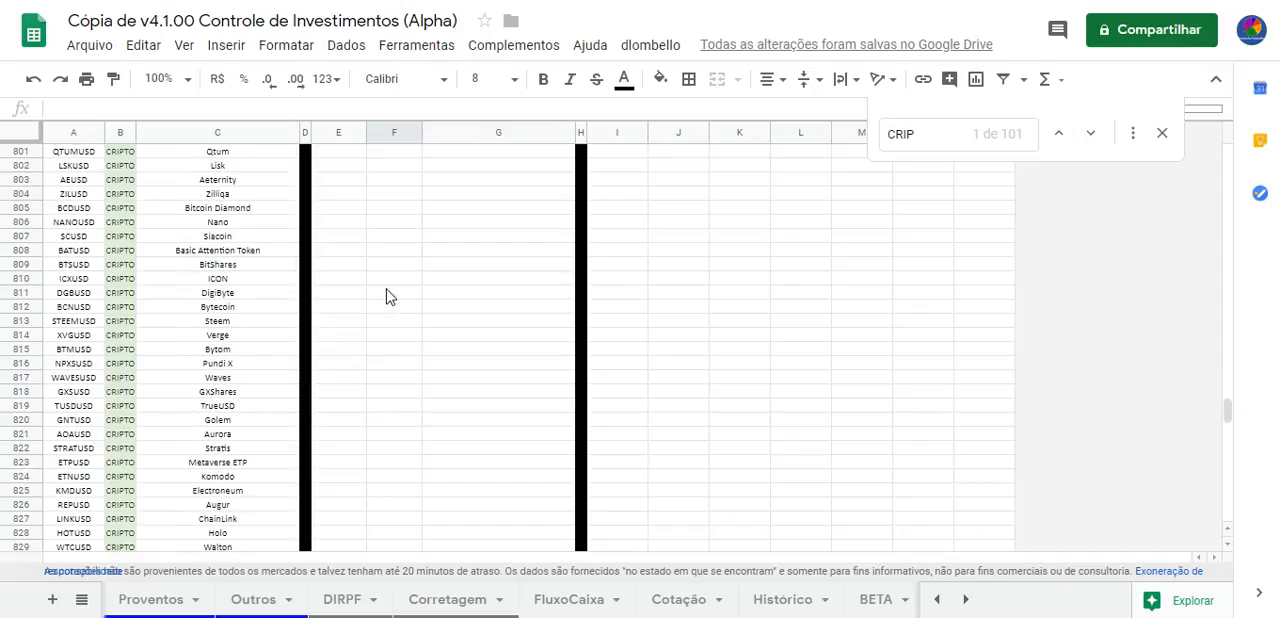
scroll(390, 297, down, 3)
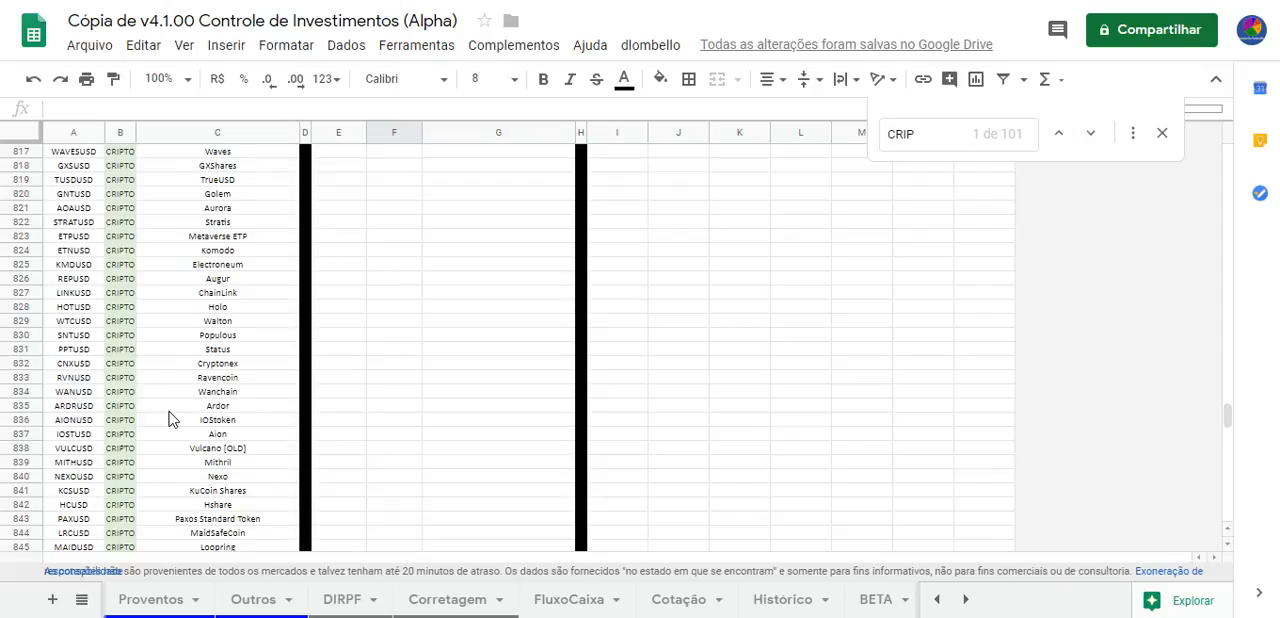
scroll(169, 419, down, 5)
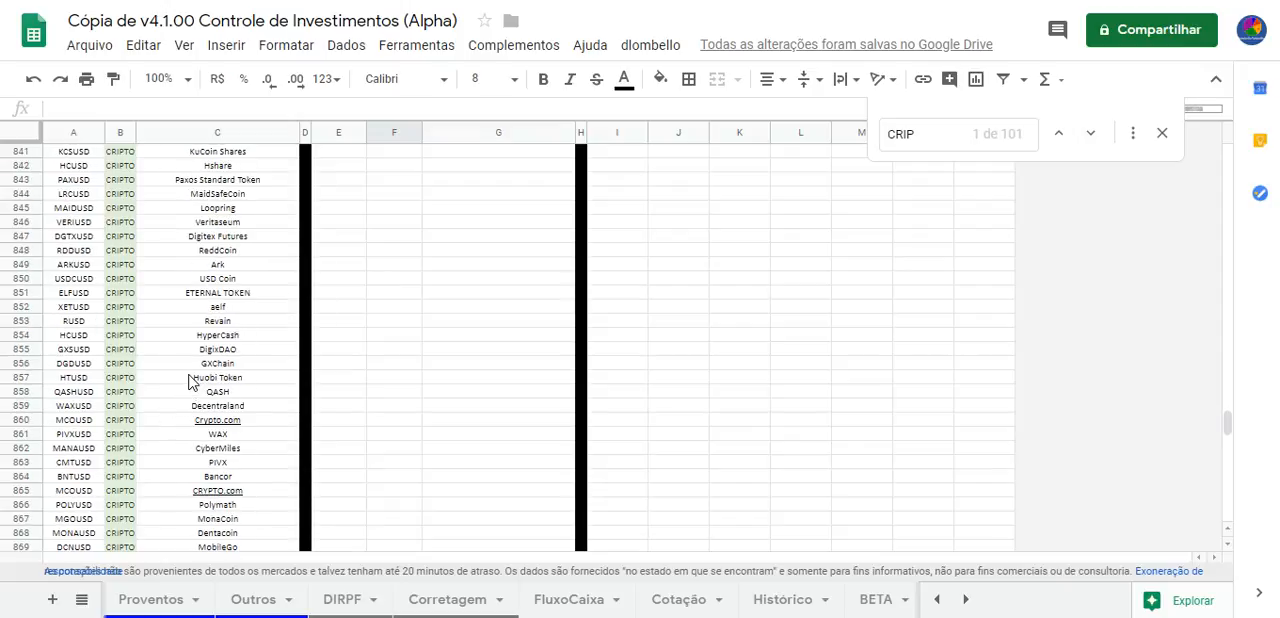
scroll(255, 382, down, 2)
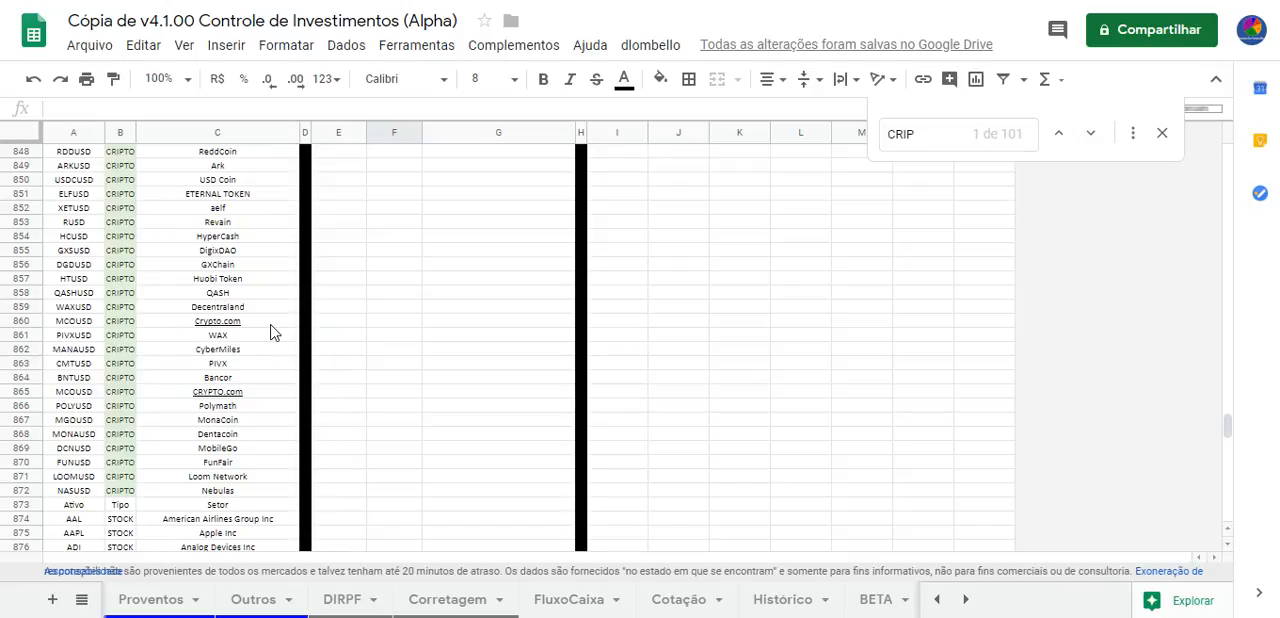
click(1163, 138)
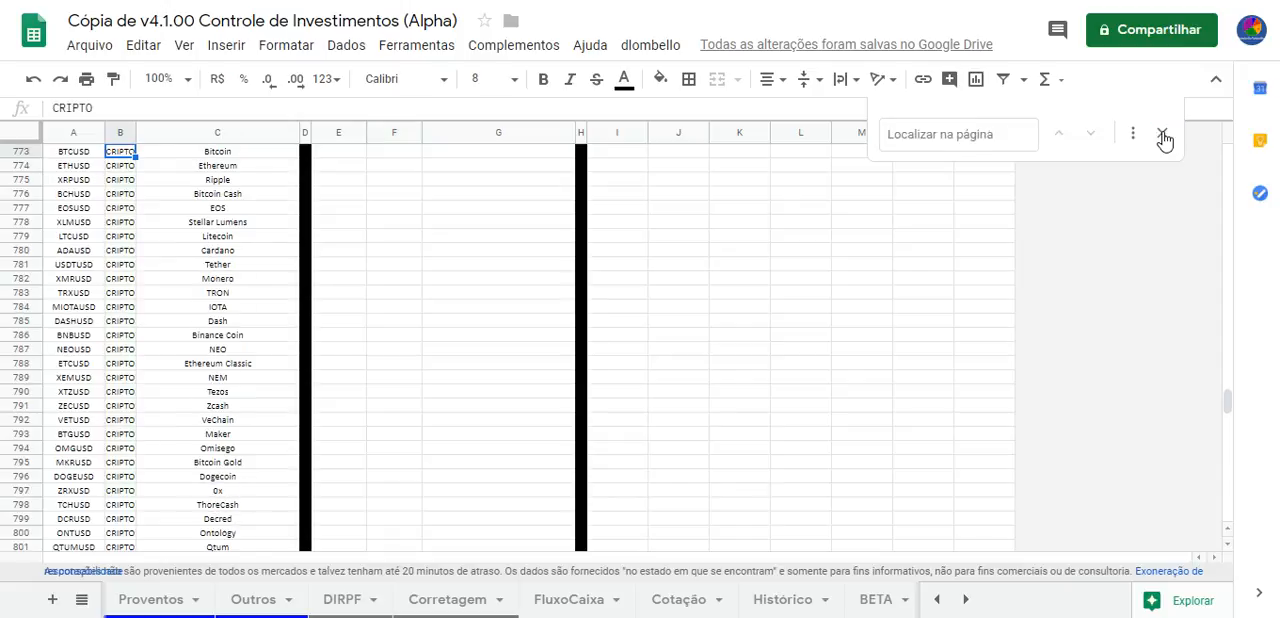
Search the Setor sheet for "STOCK" and select the AAL code in row 874
click(593, 238)
key(ctrl+f)
text(STOCK)
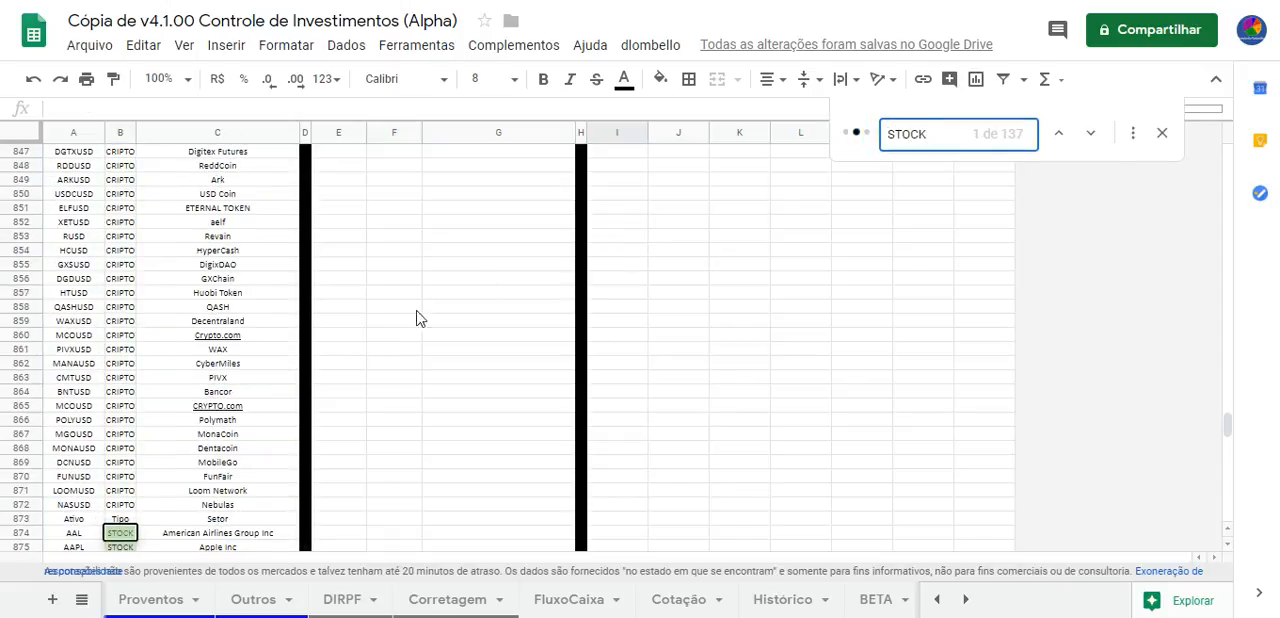
scroll(414, 315, down, 4)
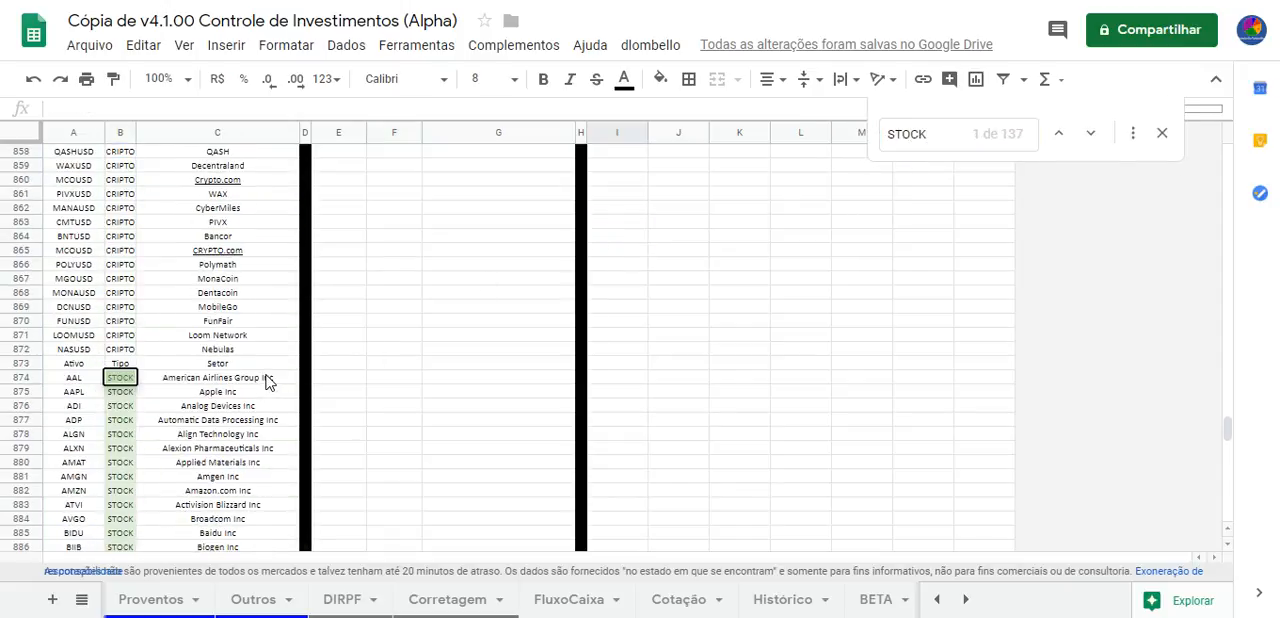
click(74, 195)
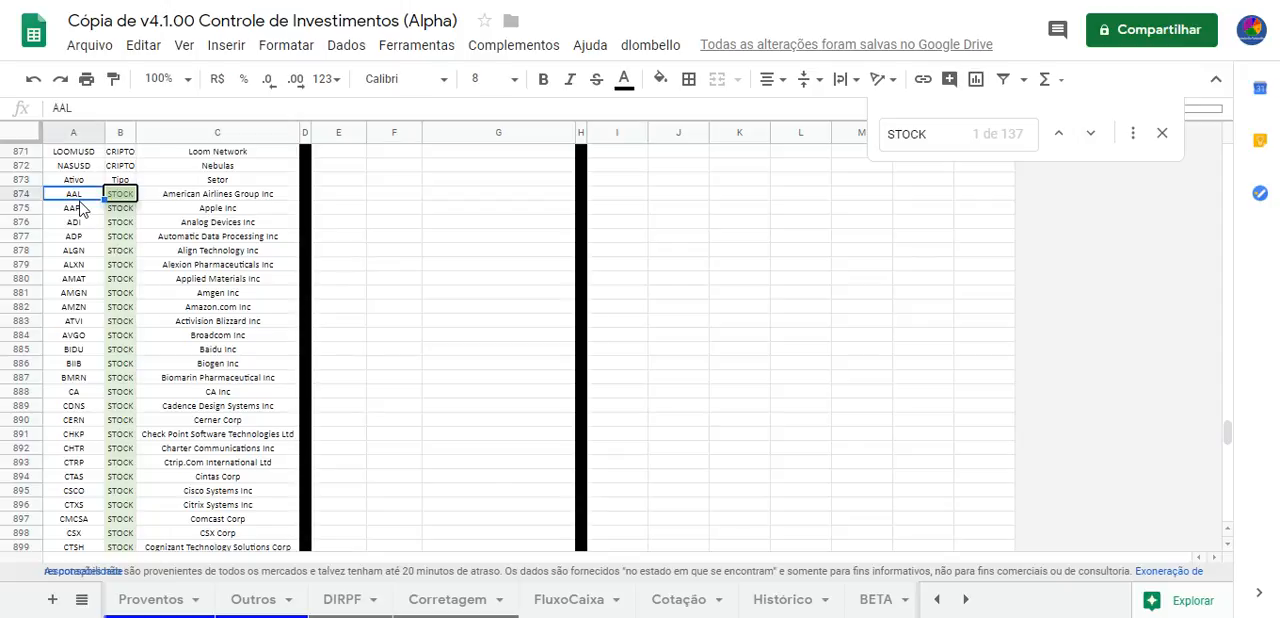
Browse the STOCK codes and company names down to ROL in row 1010, where the REIT block begins
scroll(148, 245, down, 6)
scroll(148, 245, down, 7)
scroll(148, 245, down, 7)
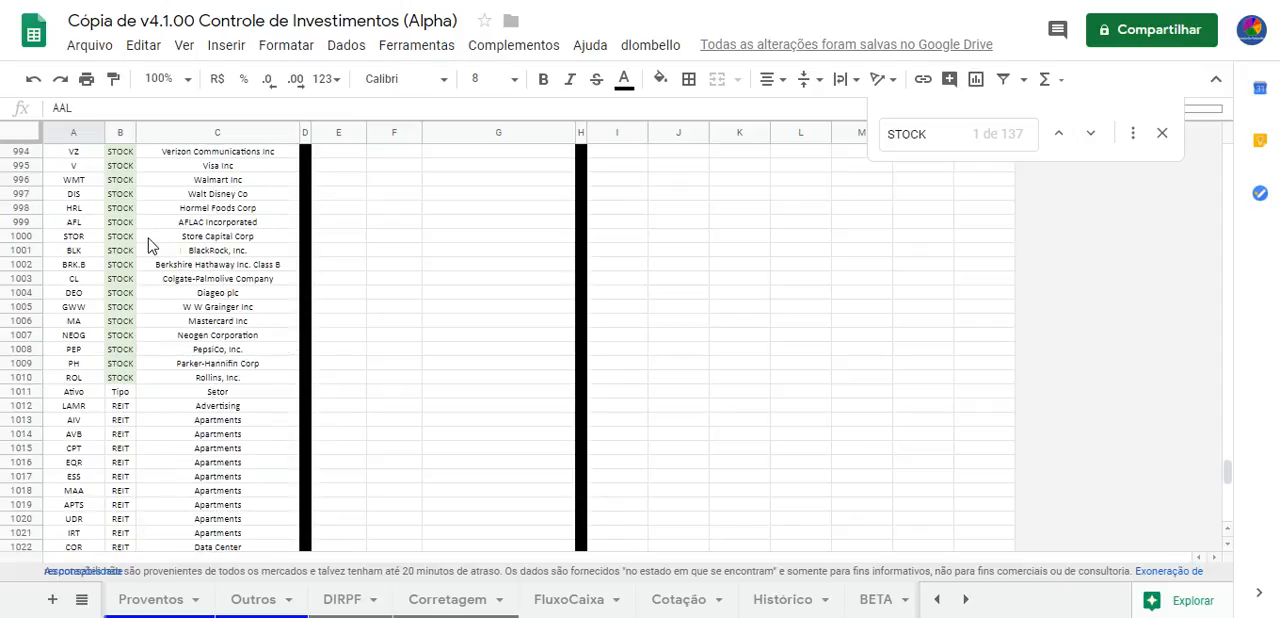
scroll(175, 302, up, 12)
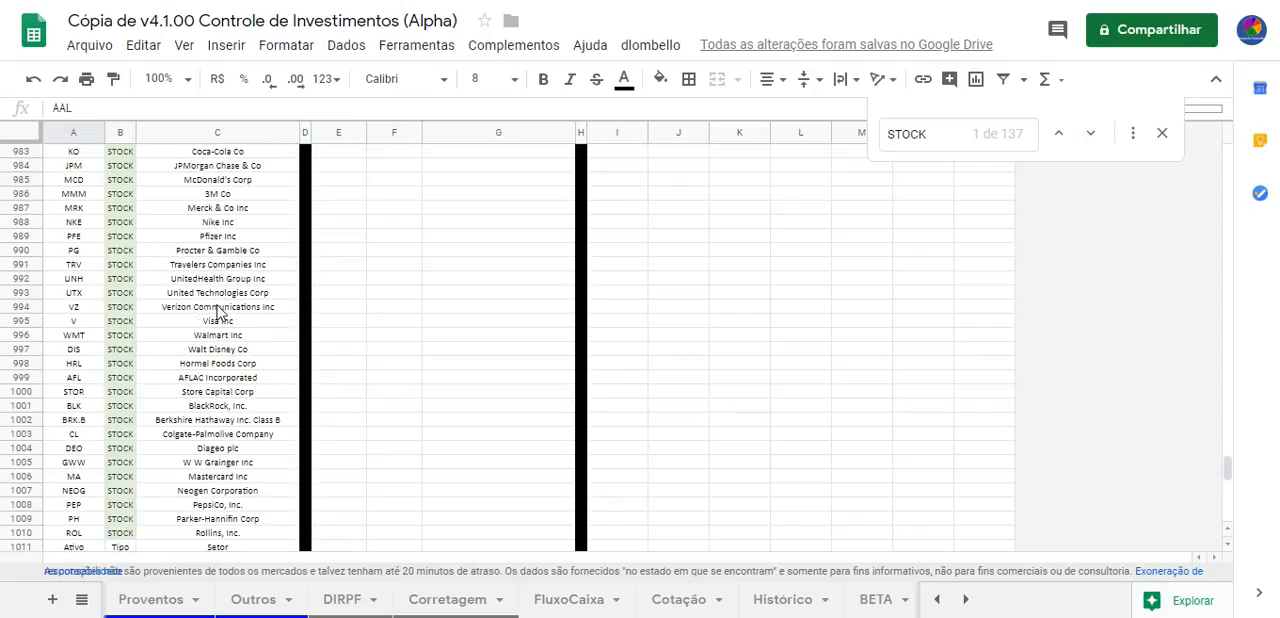
scroll(230, 313, up, 9)
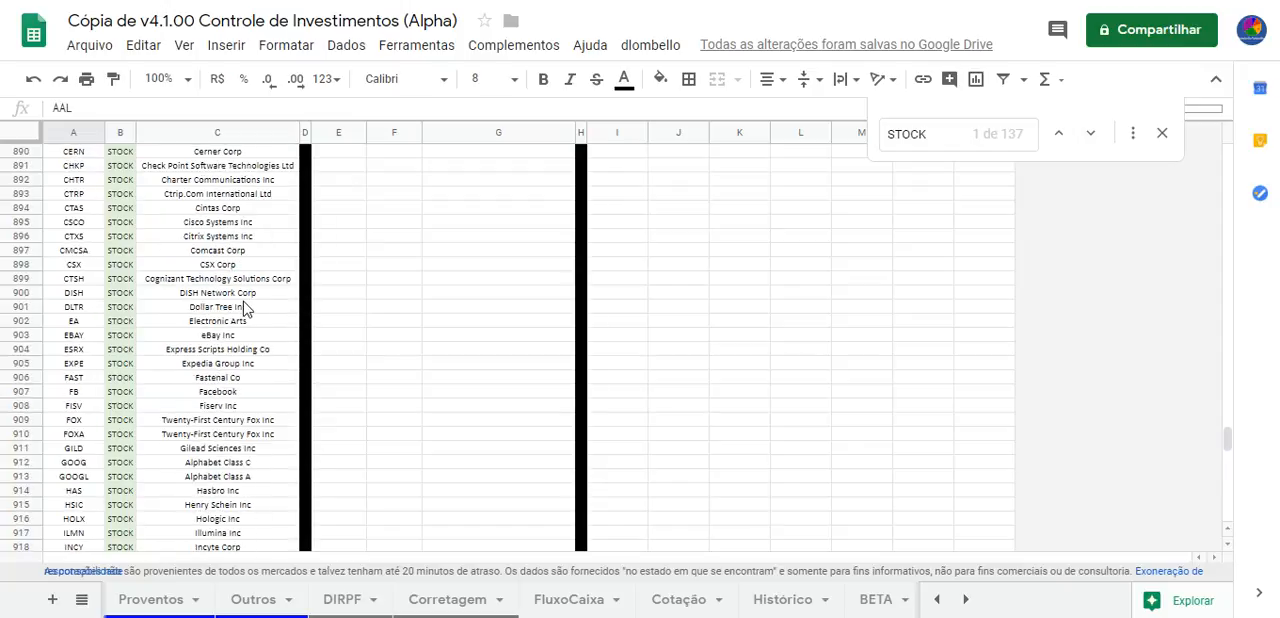
scroll(245, 308, down, 13)
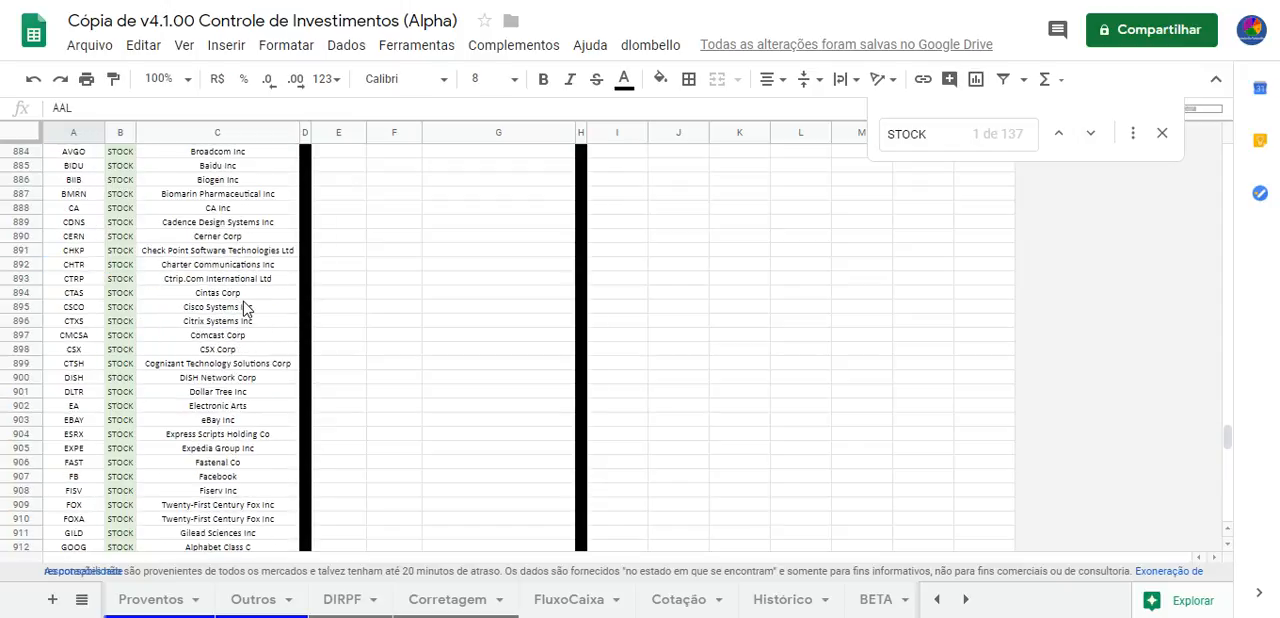
scroll(245, 308, down, 10)
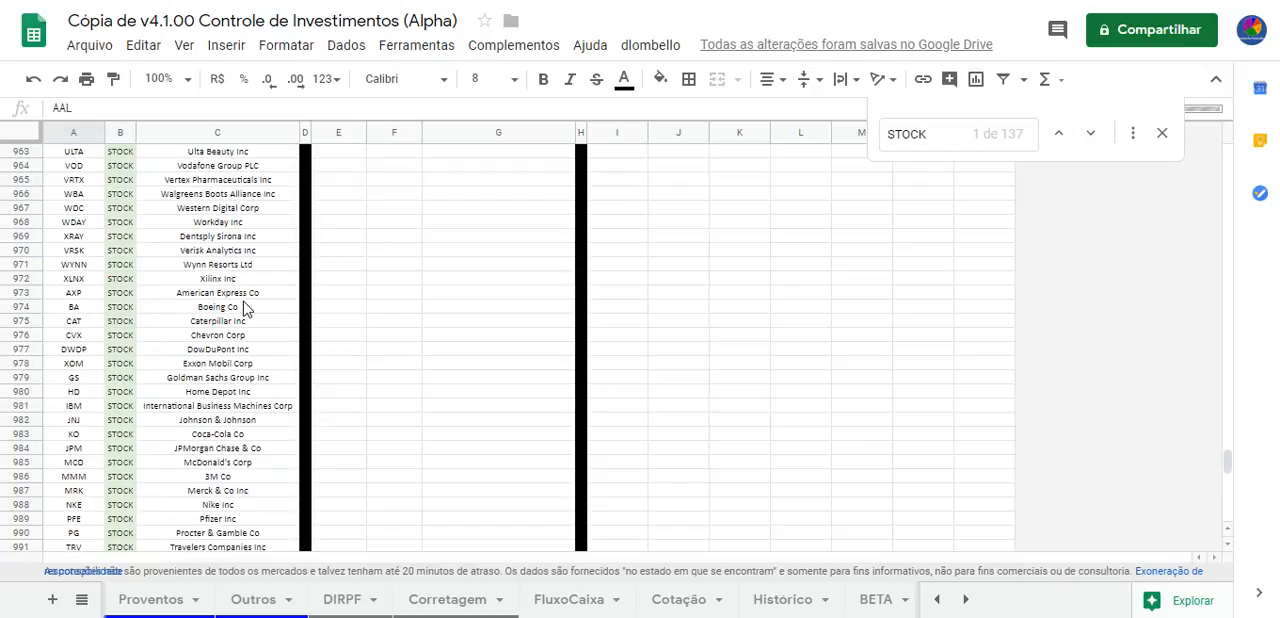
scroll(245, 308, up, 7)
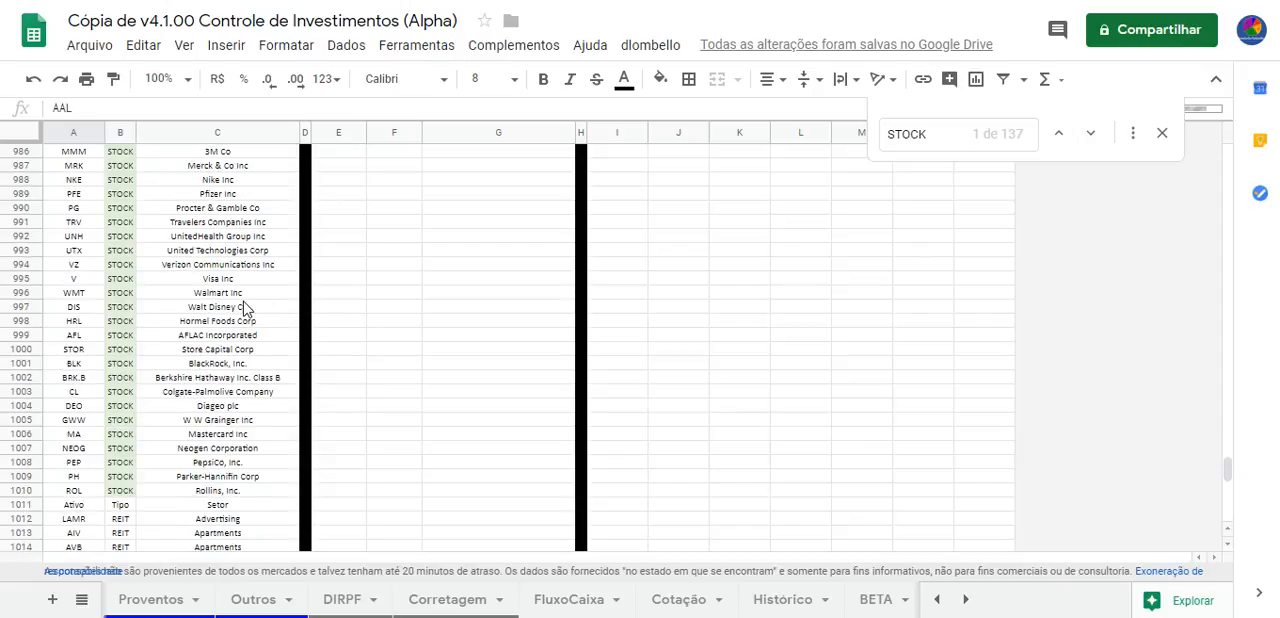
scroll(245, 308, down, 3)
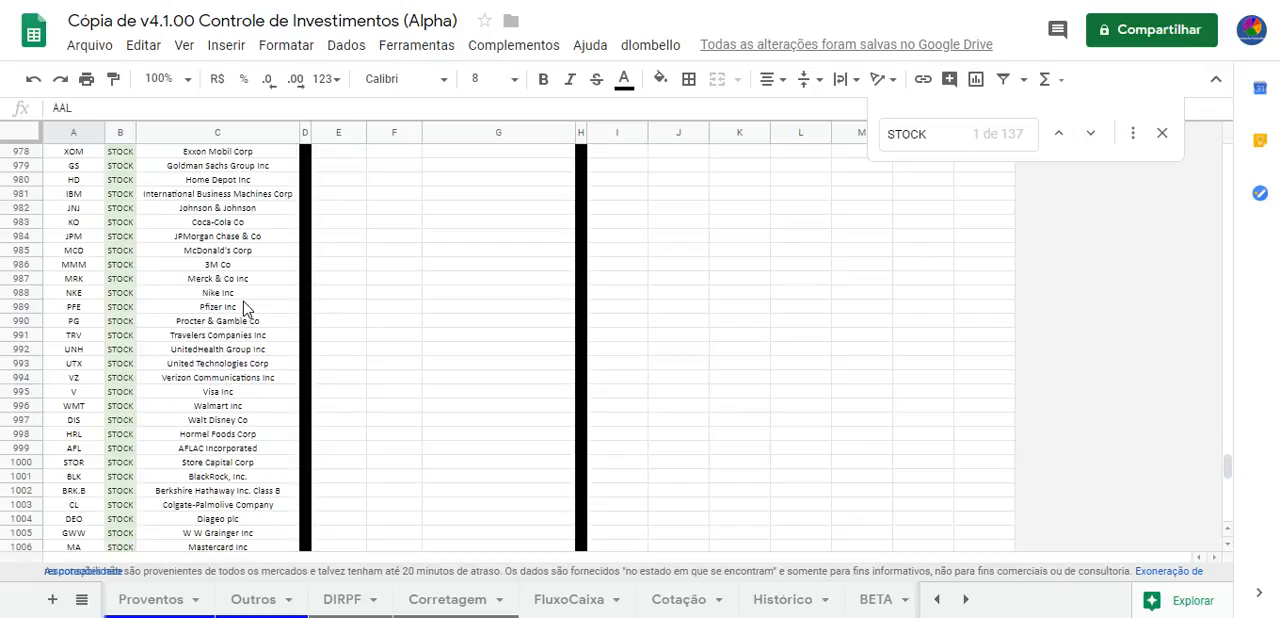
scroll(245, 308, down, 5)
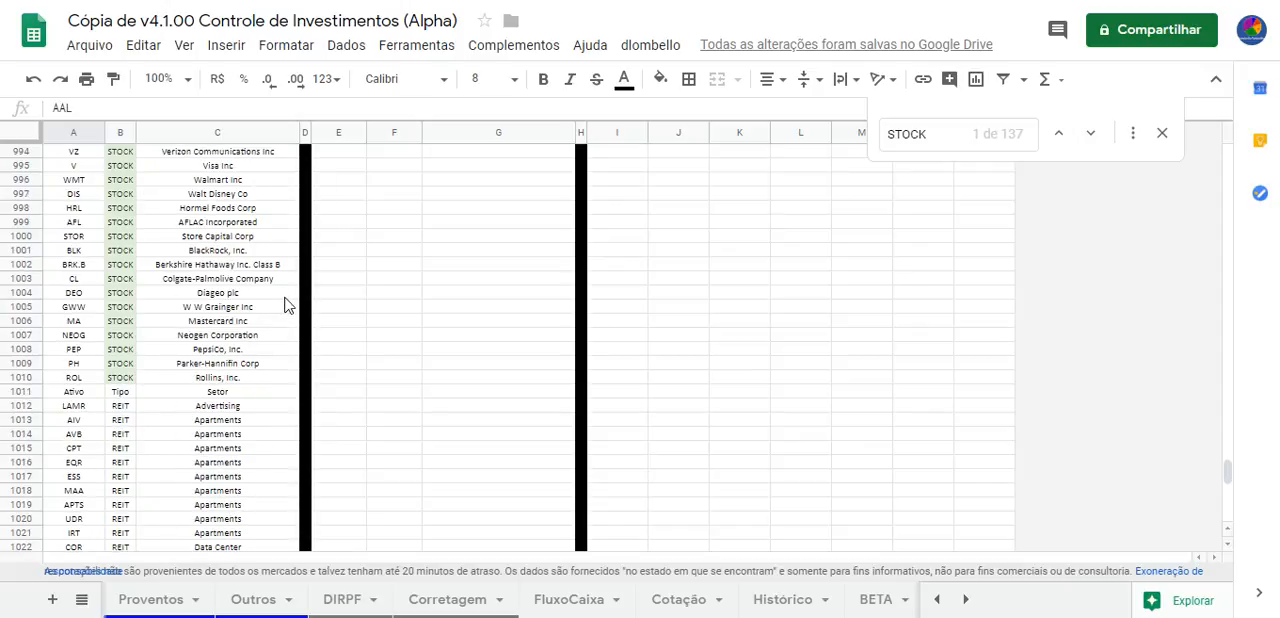
scroll(274, 291, down, 2)
scroll(148, 249, up, 2)
Search the Setor sheet for "REIT", review the REIT codes and sectors from row 1012 onward, and end the search
key(ctrl+f)
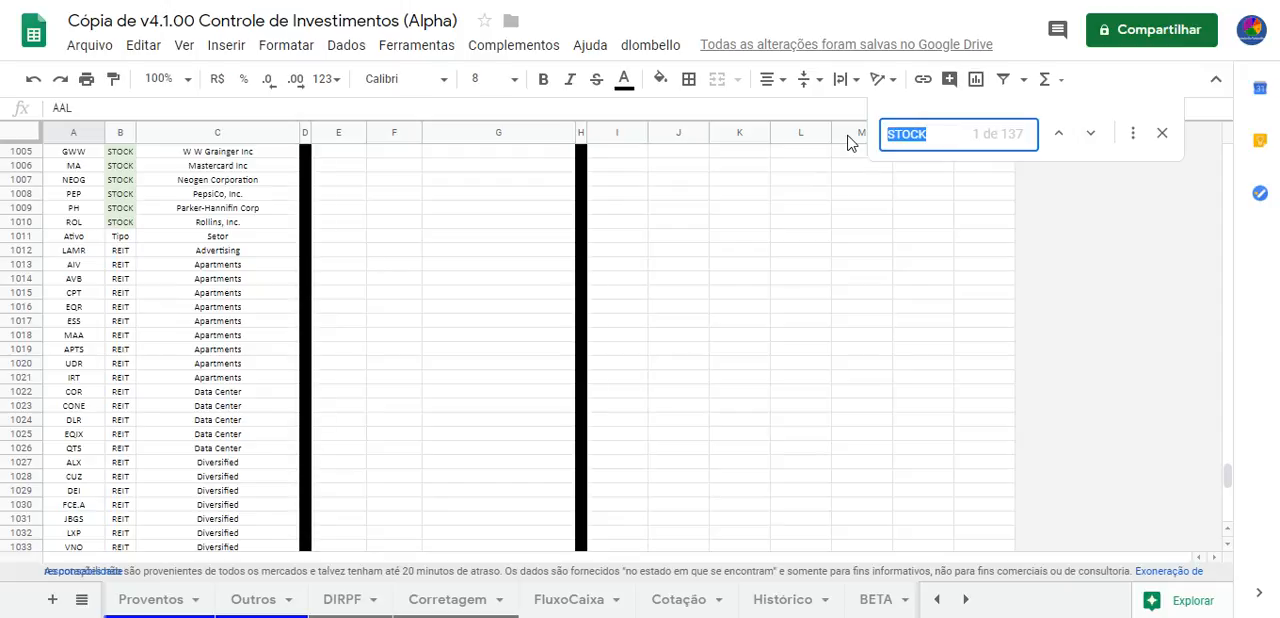
text(REIT)
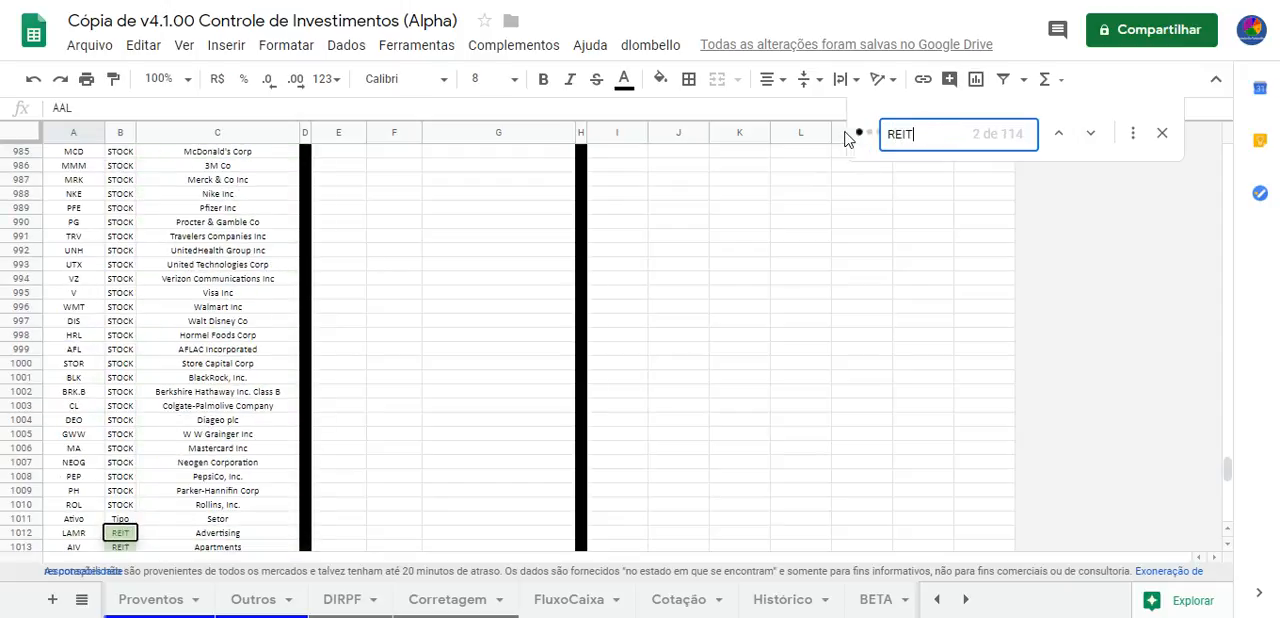
scroll(420, 272, down, 2)
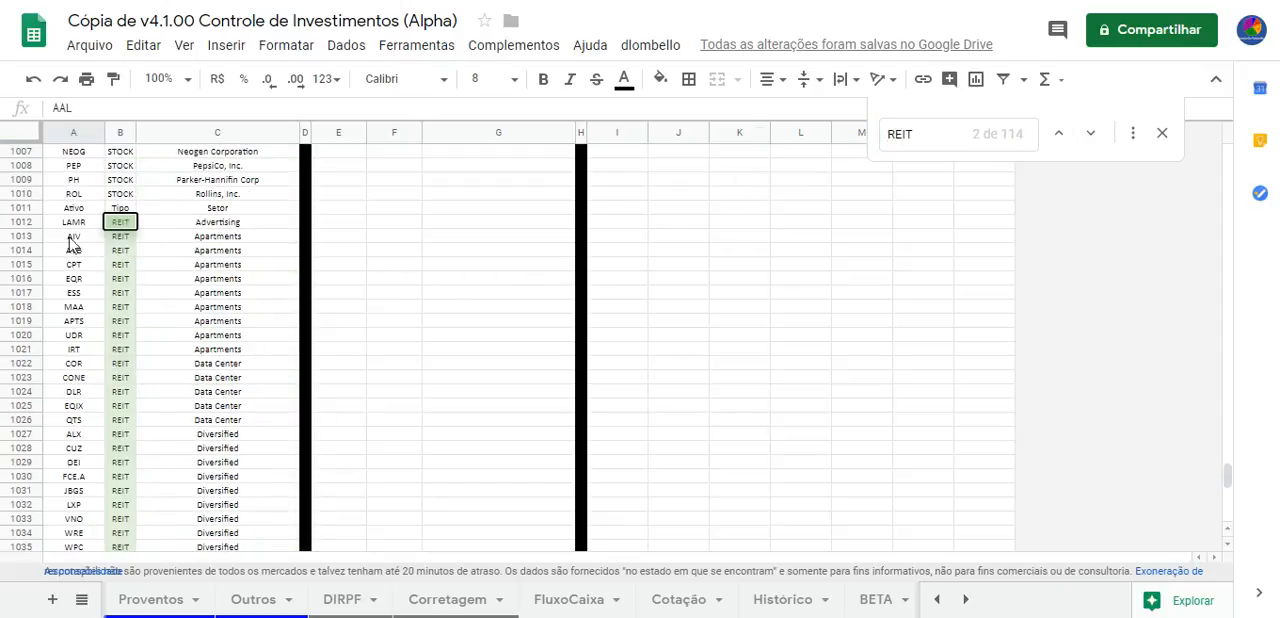
scroll(82, 300, down, 3)
scroll(82, 300, down, 13)
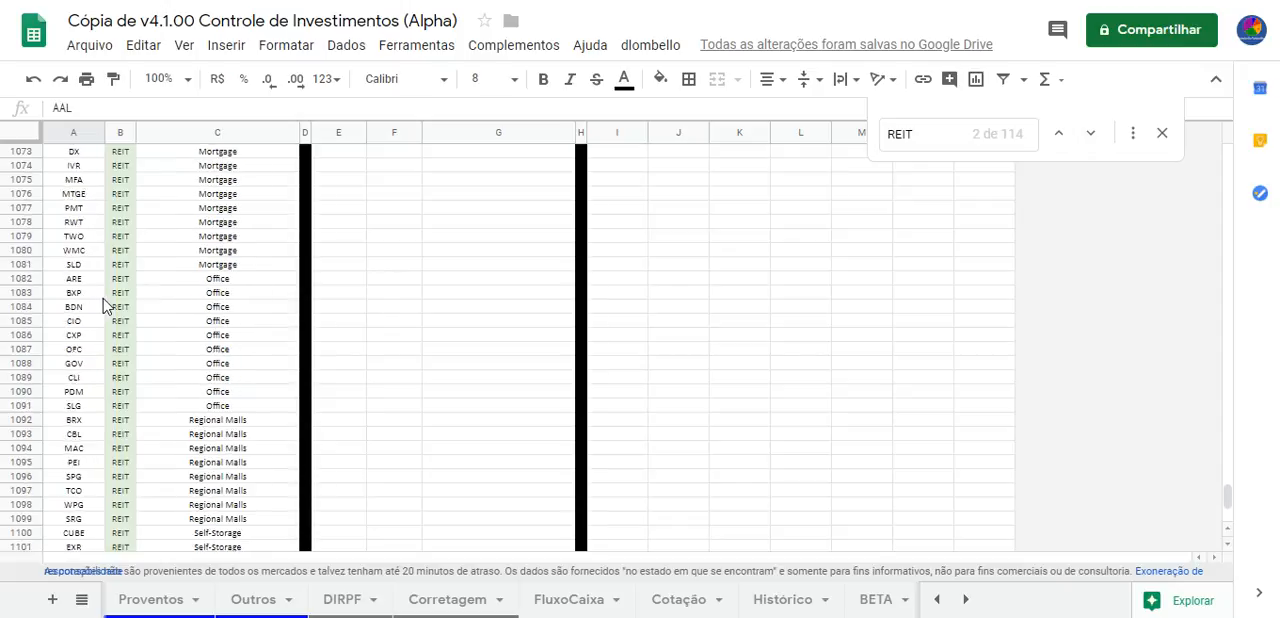
scroll(115, 310, down, 4)
scroll(150, 360, up, 7)
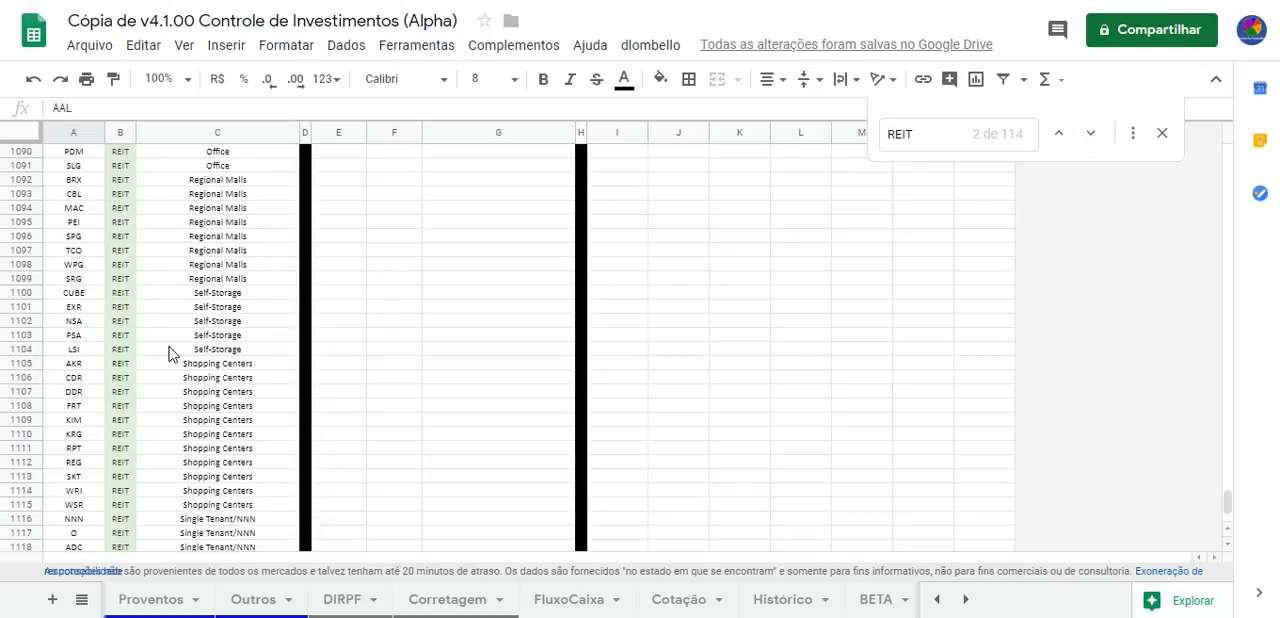
scroll(180, 350, up, 13)
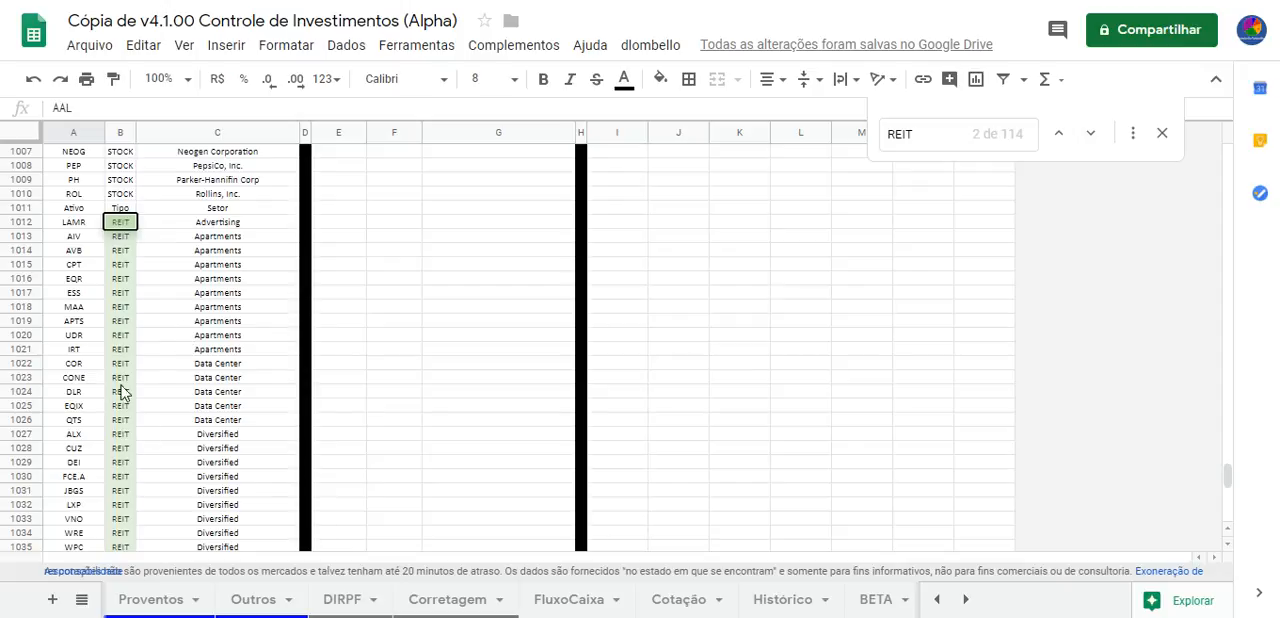
scroll(115, 392, down, 8)
scroll(120, 393, down, 11)
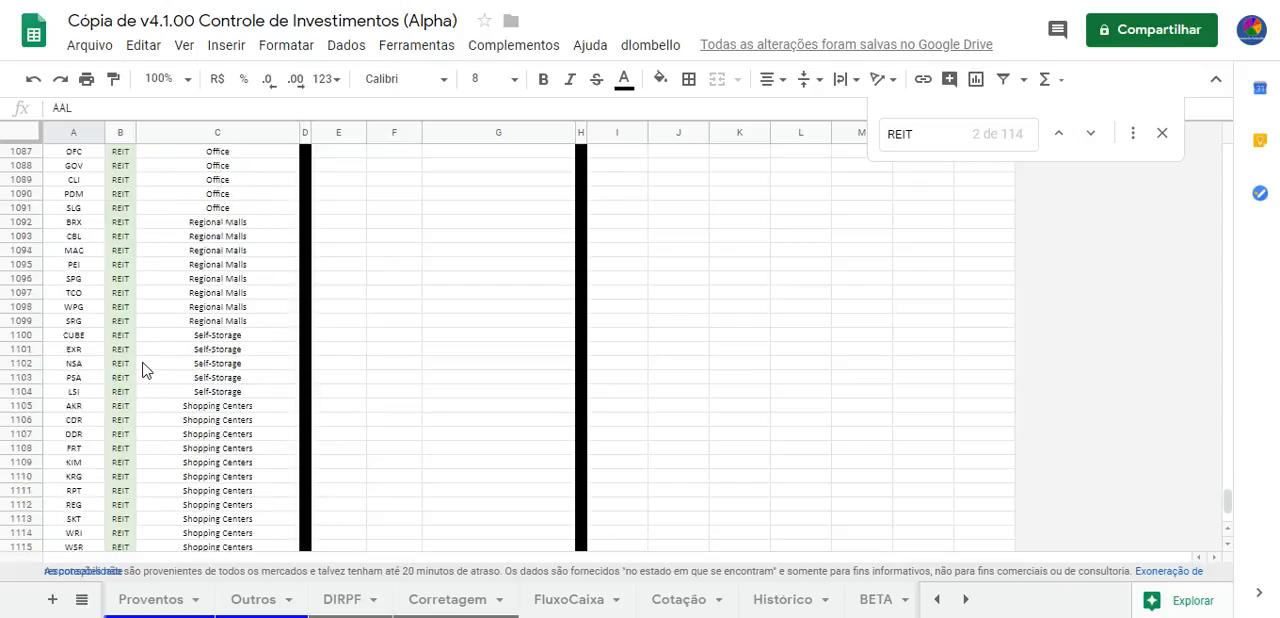
scroll(183, 372, up, 3)
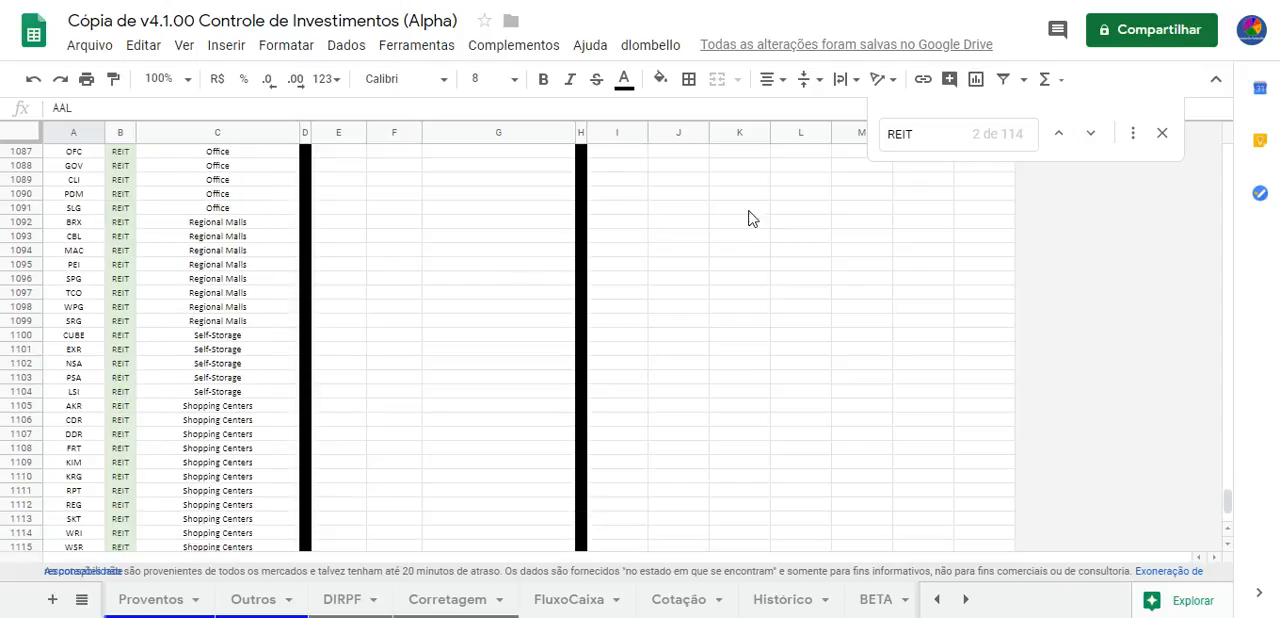
click(1165, 138)
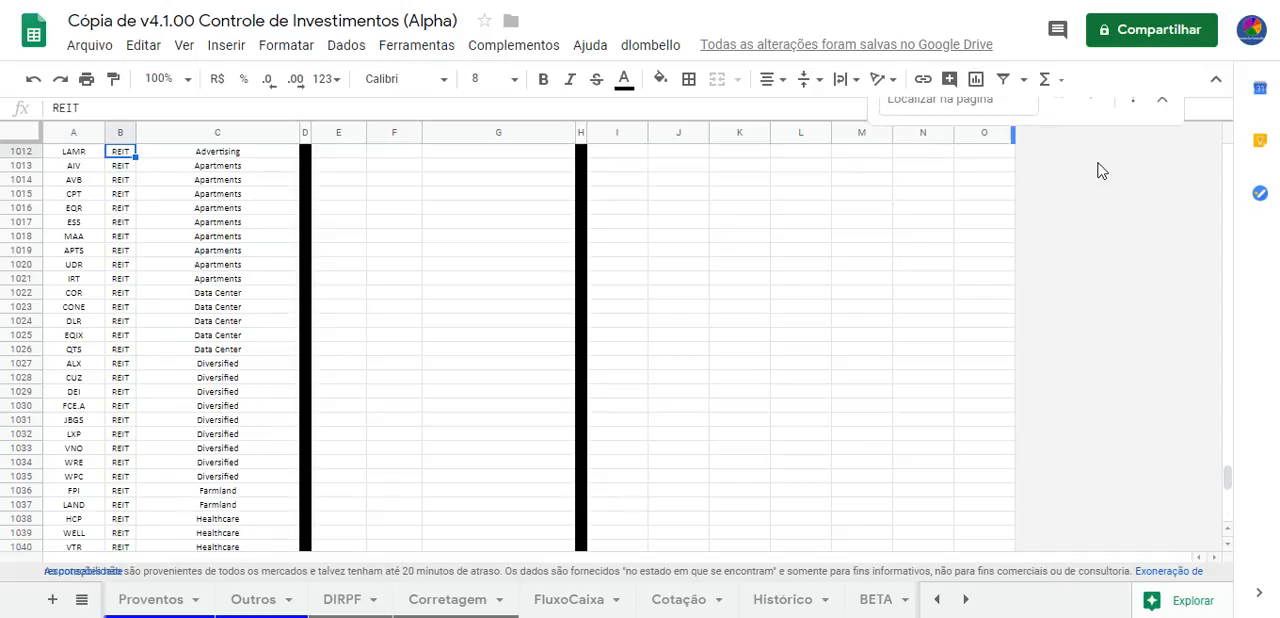
Leave the Setor asset list and return to the operations on the Dados sheet
click(523, 266)
click(565, 377)
click(937, 599)
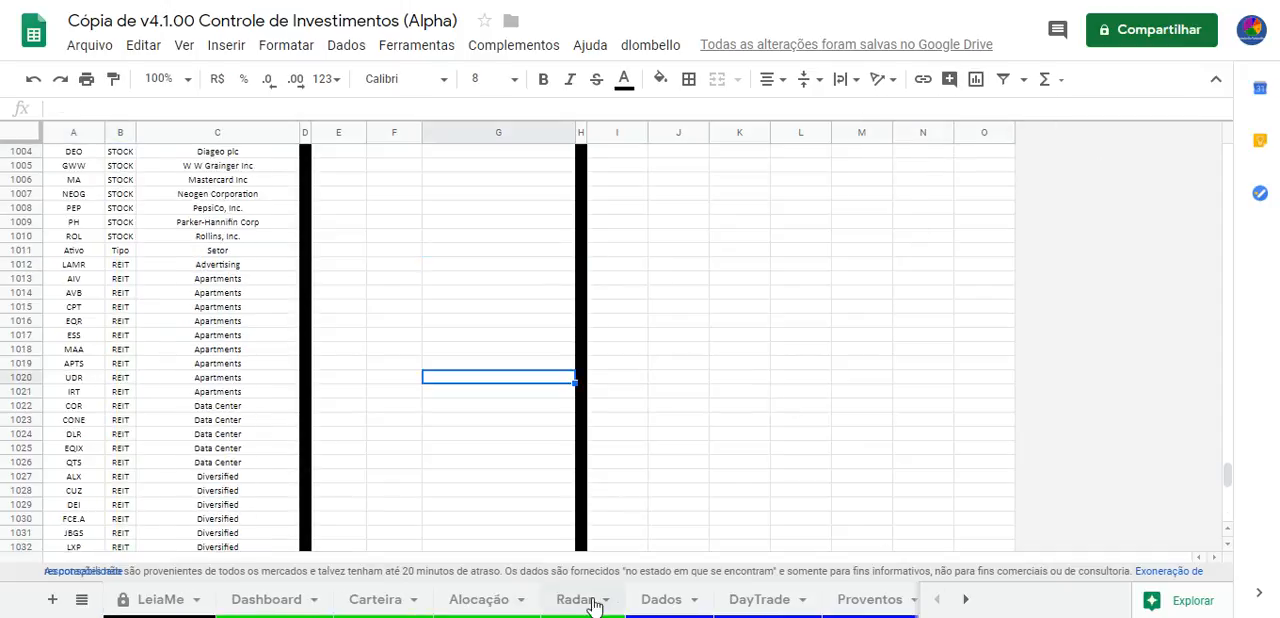
click(663, 600)
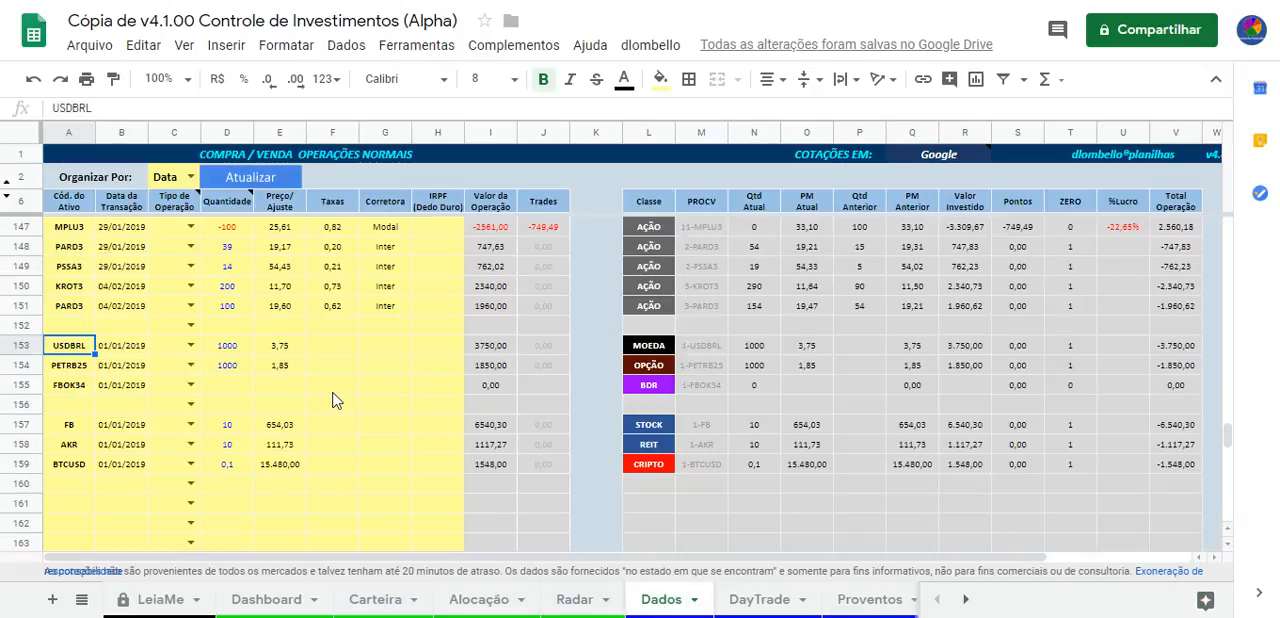
Point out the STOCK, REIT and CRIPTO classes and the quantities and prices of their operations in rows 157 to 159
click(650, 431)
click(648, 452)
click(636, 466)
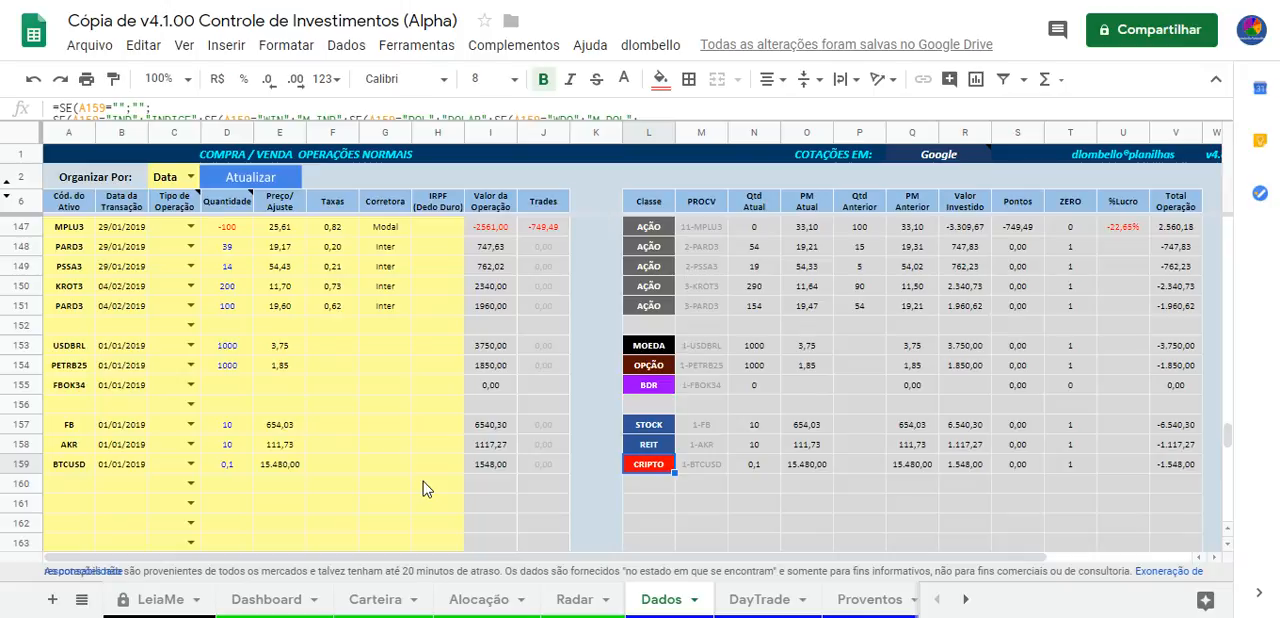
drag(240, 428, 305, 462)
click(322, 432)
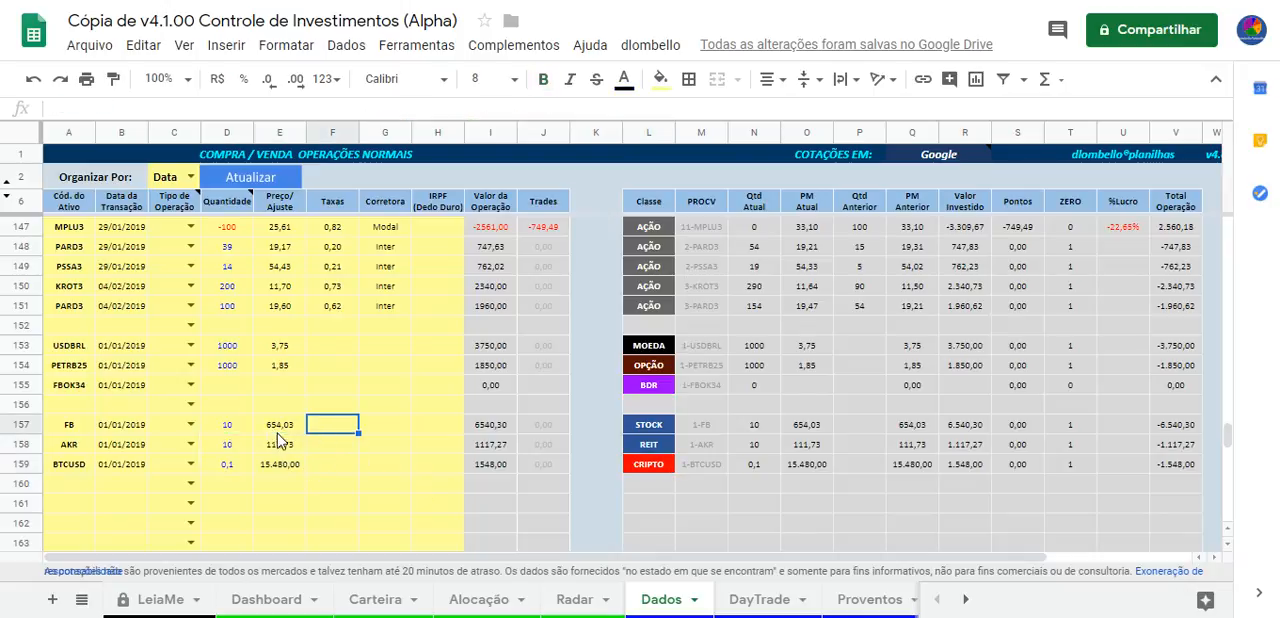
Inspect the FB, AKR and BTCUSD prices in column E and highlight the exchange rate inside FB's price formula
click(280, 427)
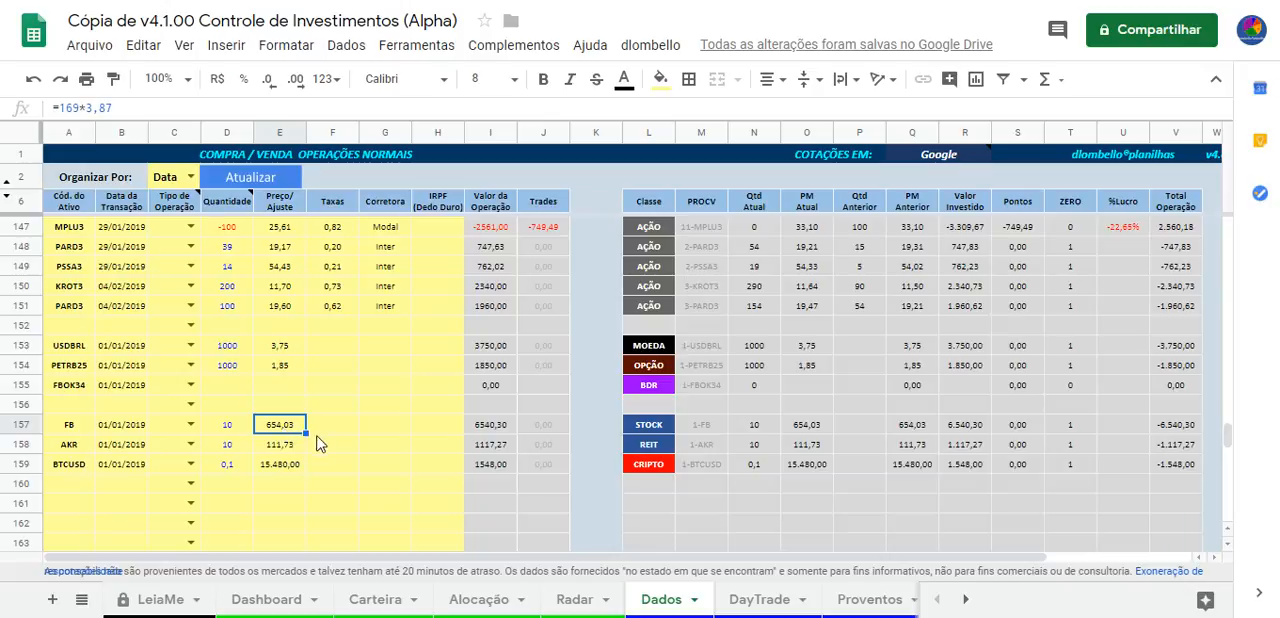
click(286, 464)
click(282, 425)
click(282, 446)
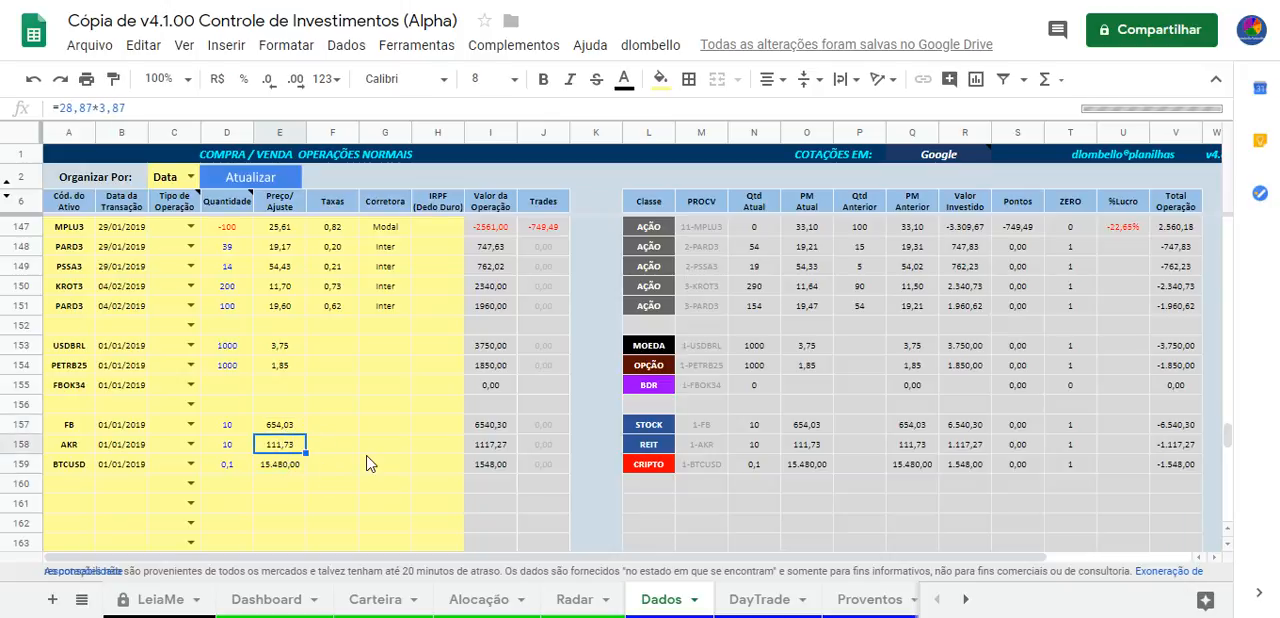
click(262, 431)
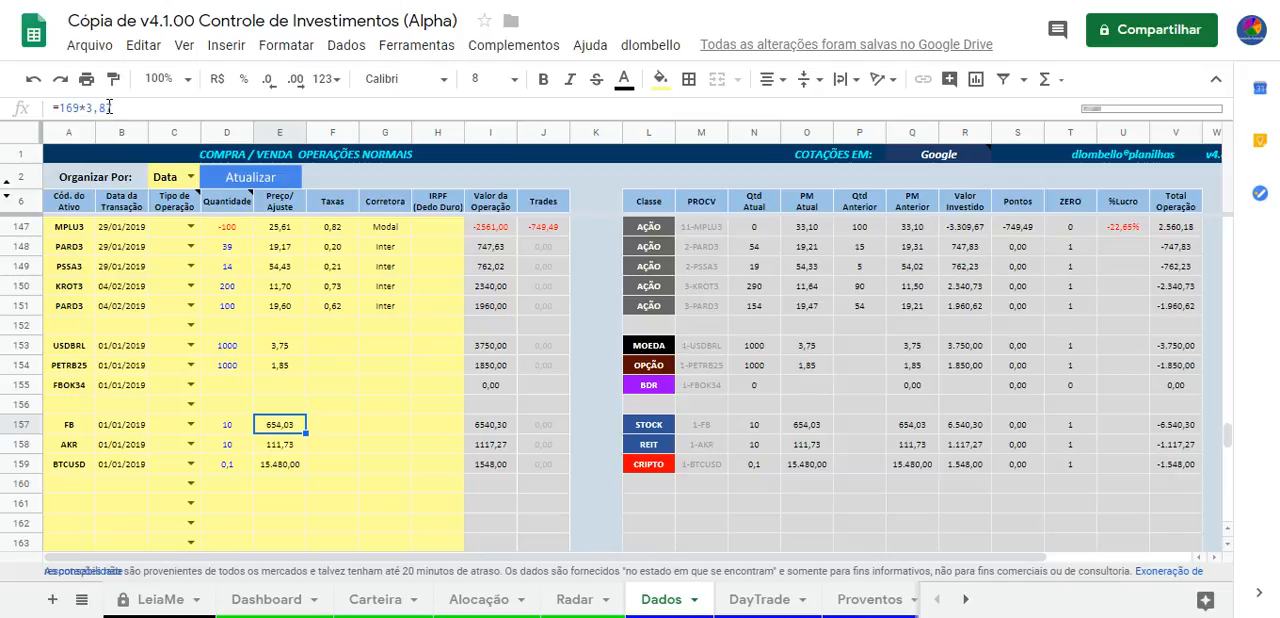
double_click(87, 107)
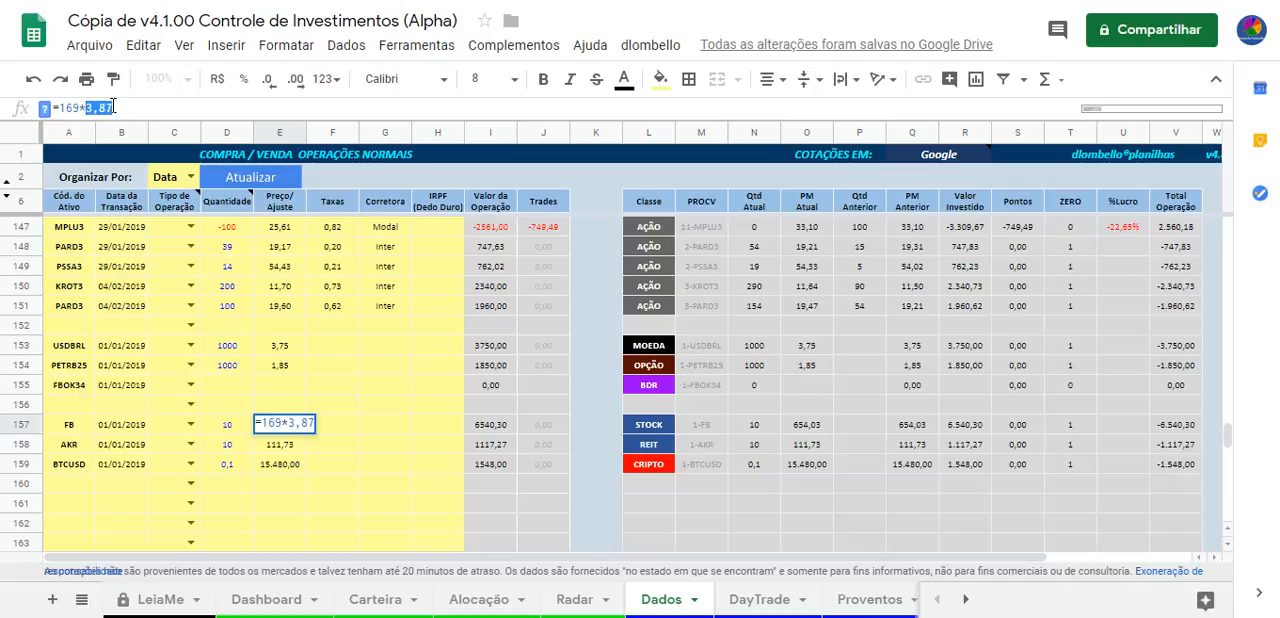
Check the Cotação sheet, then open the Histórico sheet and select the USDBRL history in columns AB and AC
click(965, 599)
click(965, 599)
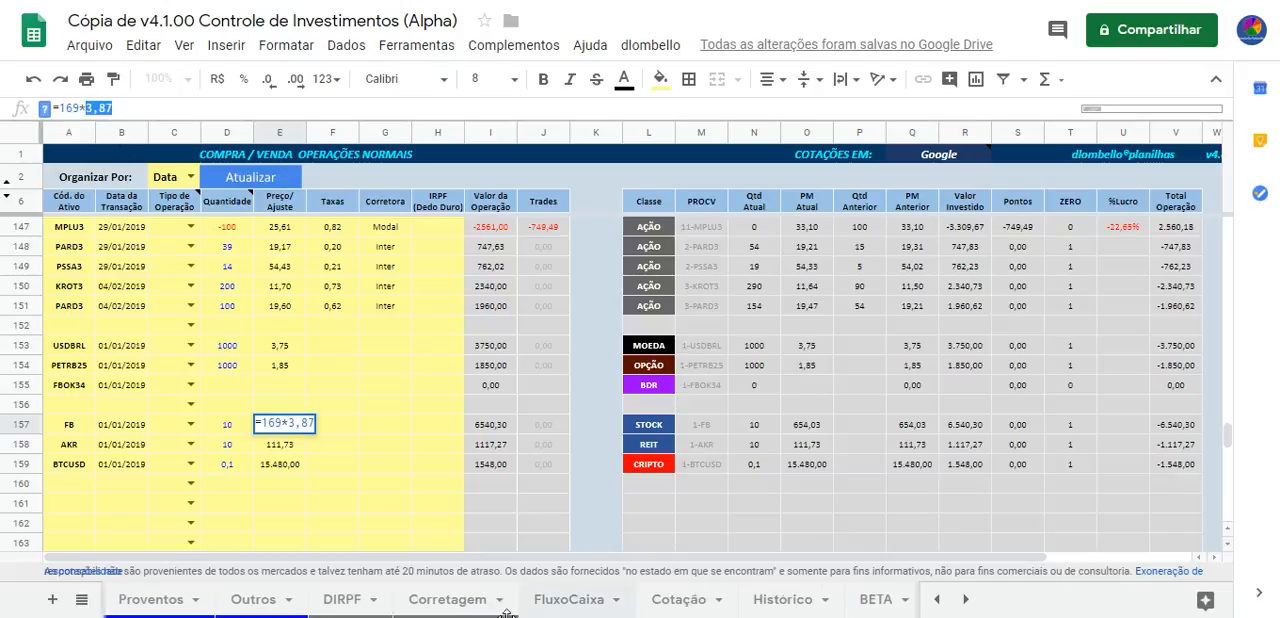
click(693, 606)
click(965, 352)
key(Right)
key(Right)
key(Right)
key(Right)
key(Right)
key(Right)
key(Right)
key(Right)
key(Right)
key(Right)
key(Right)
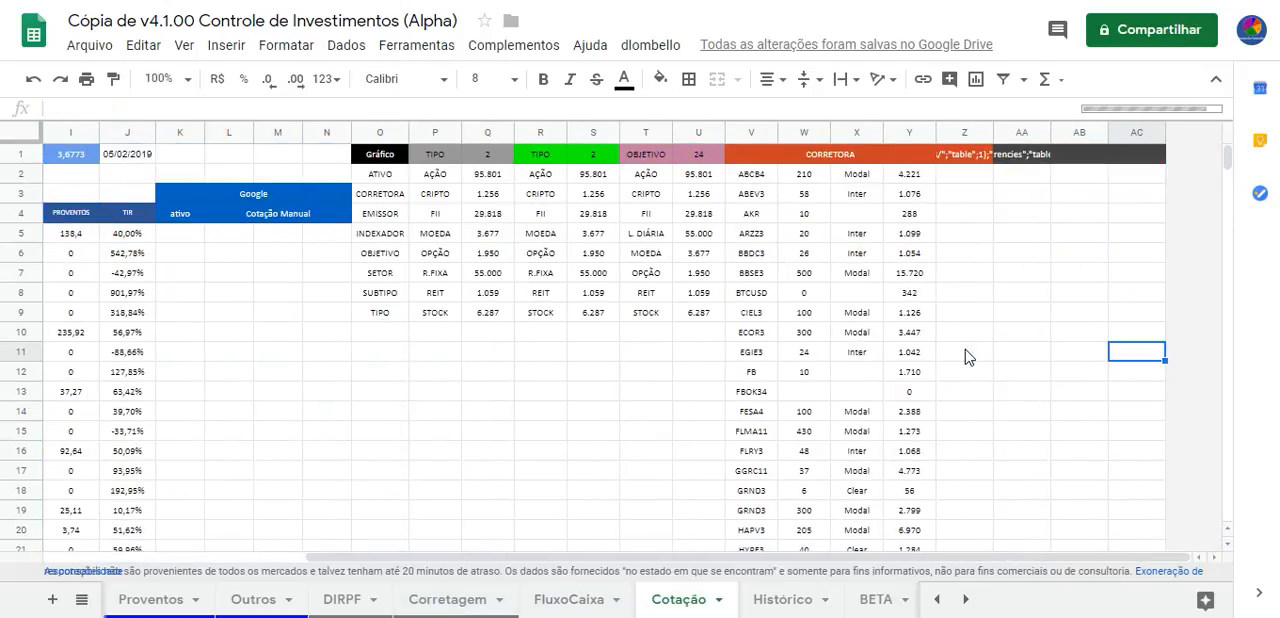
click(785, 602)
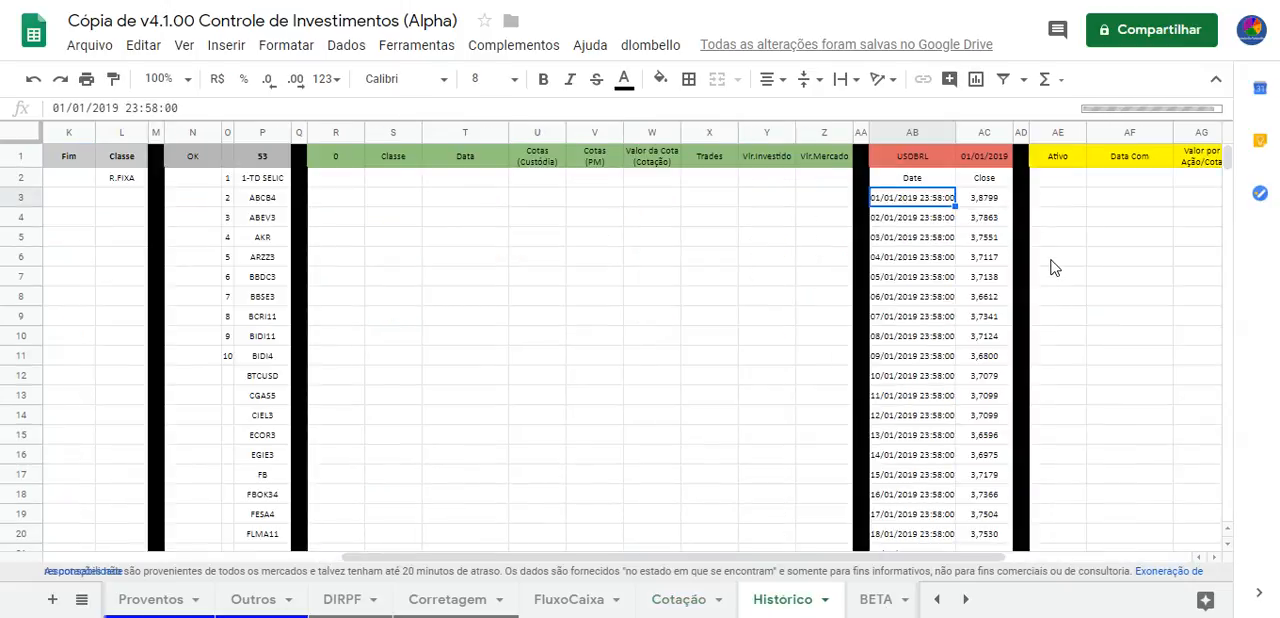
drag(910, 132, 975, 133)
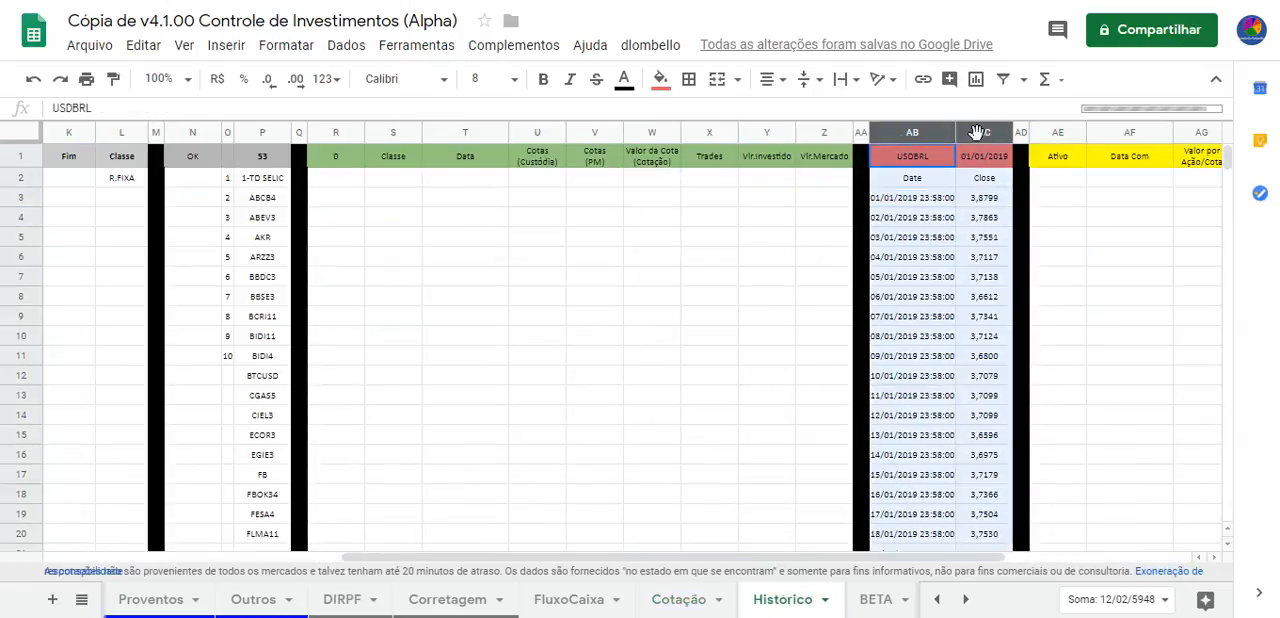
Examine the first date and close entries of the USDBRL history and its header cell on Histórico
click(922, 203)
key(Right)
key(Up)
key(Left)
key(Down)
key(Right)
key(Up)
key(Up)
key(Left)
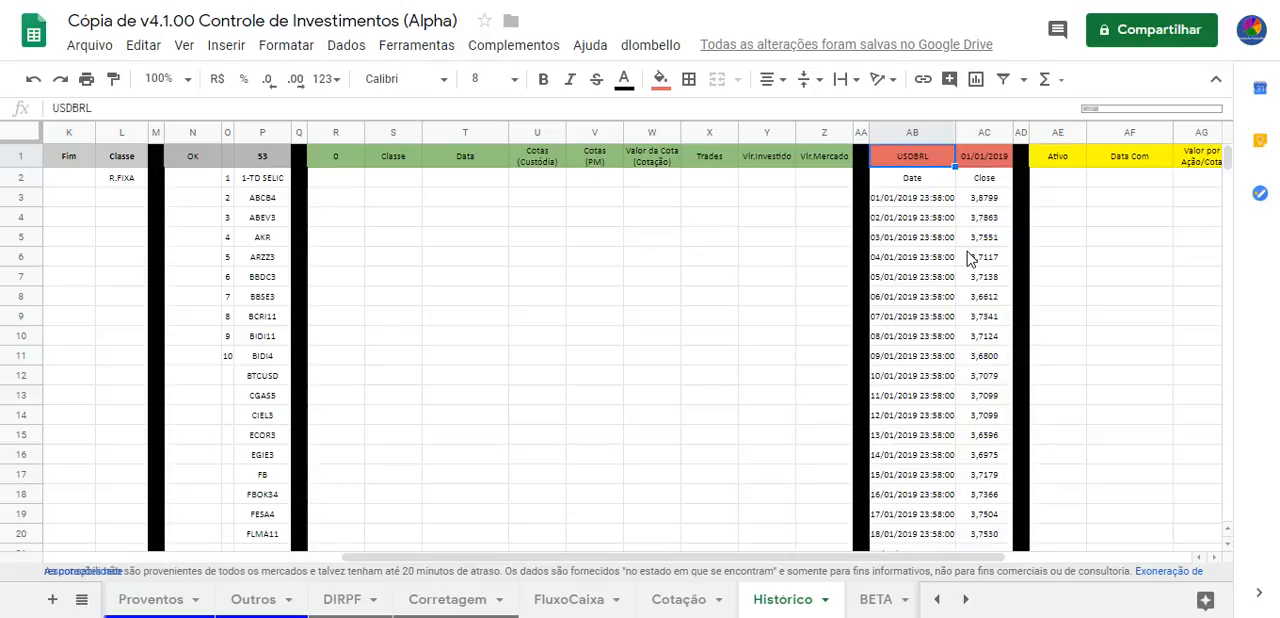
Browse the USDBRL quotation dates in column AB of the Histórico sheet
key(Down)
key(Down)
key(Down)
key(Down)
key(Down)
key(Down)
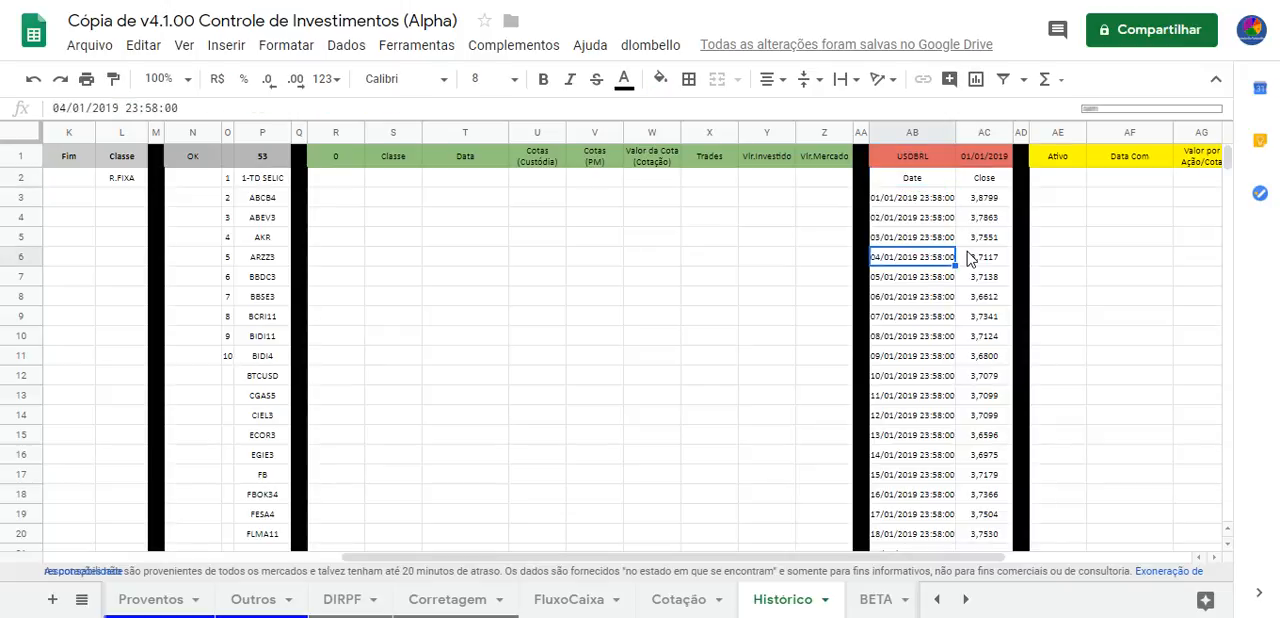
key(Down)
key(Down)
key(Down)
key(Down)
key(Down)
key(Down)
key(Down)
key(Down)
key(Down)
key(Down)
key(Down)
key(Down)
key(Down)
key(Down)
key(Down)
key(Down)
key(Down)
key(Down)
key(Down)
key(Down)
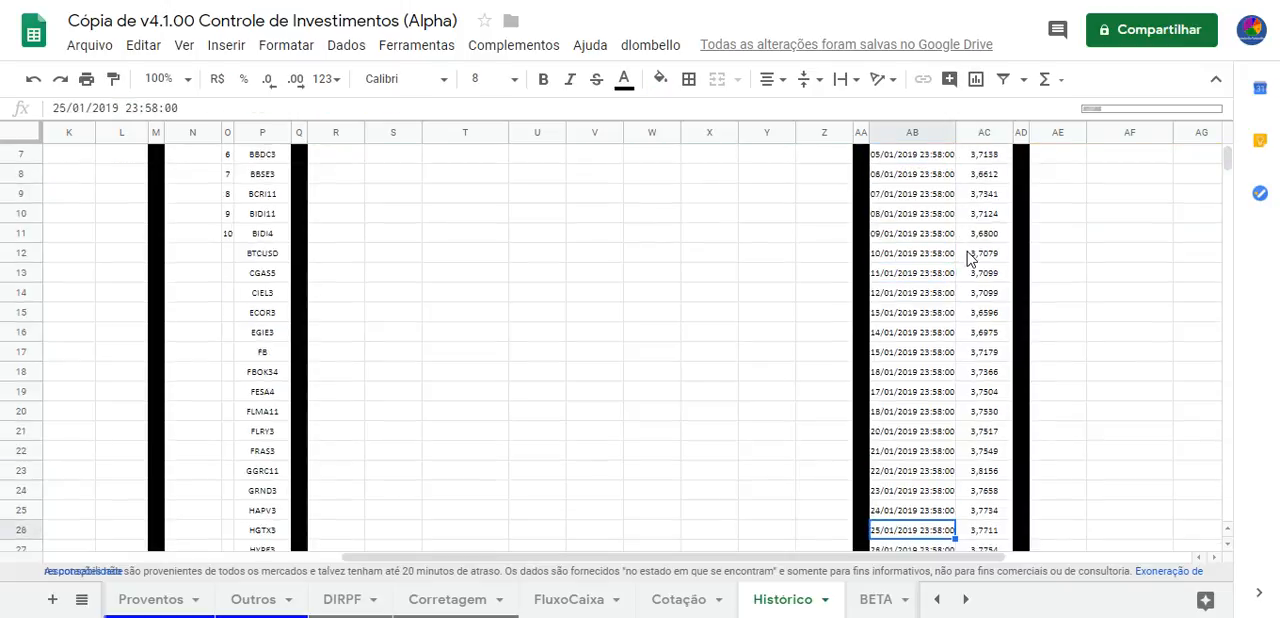
key(Up)
key(Up)
key(Up)
key(Up)
key(Up)
key(Up)
key(Up)
Review the daily USDBRL closing rates in column AC and the start-date formula in its header
key(Right)
key(Up)
key(Up)
key(Up)
key(Up)
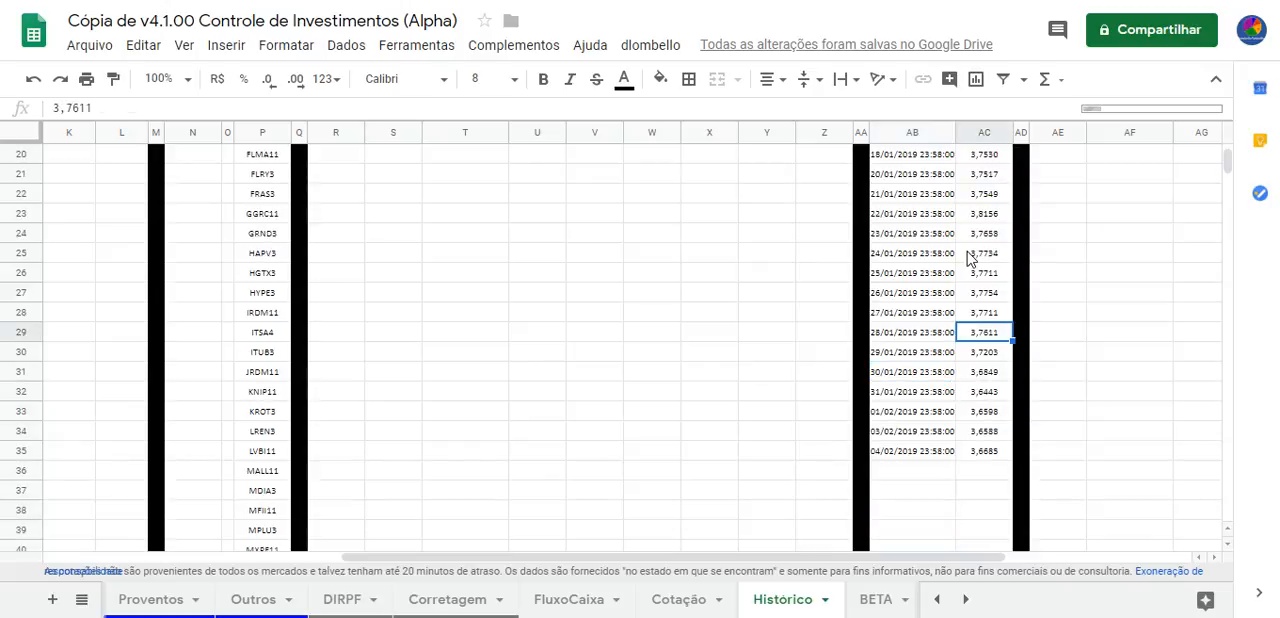
key(Up)
key(Up)
key(Up)
key(Up)
key(Up)
key(Up)
key(Up)
key(Up)
key(Up)
key(Up)
key(Up)
key(Up)
key(Up)
key(Up)
key(Up)
key(Up)
key(Up)
key(Up)
key(Up)
key(Up)
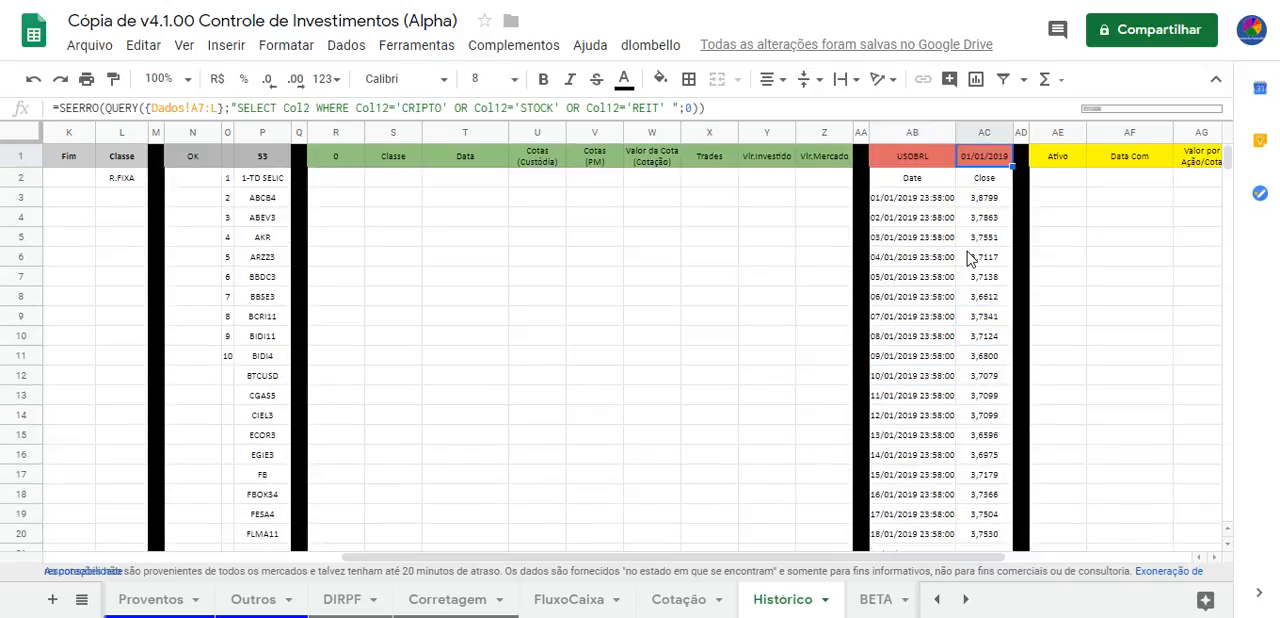
key(Down)
key(Down)
key(Down)
key(Down)
key(Down)
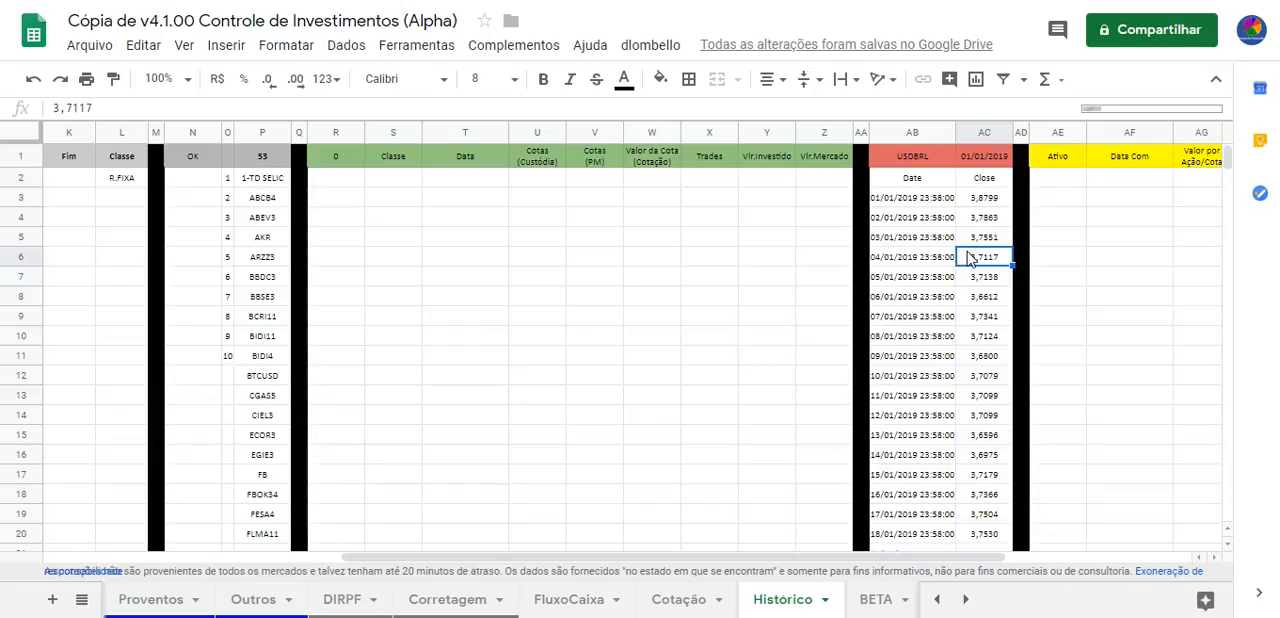
Return to the Dados sheet and review the STOCK, REIT and CRIPTO classes with their operation entries in rows 157 to 159
click(936, 599)
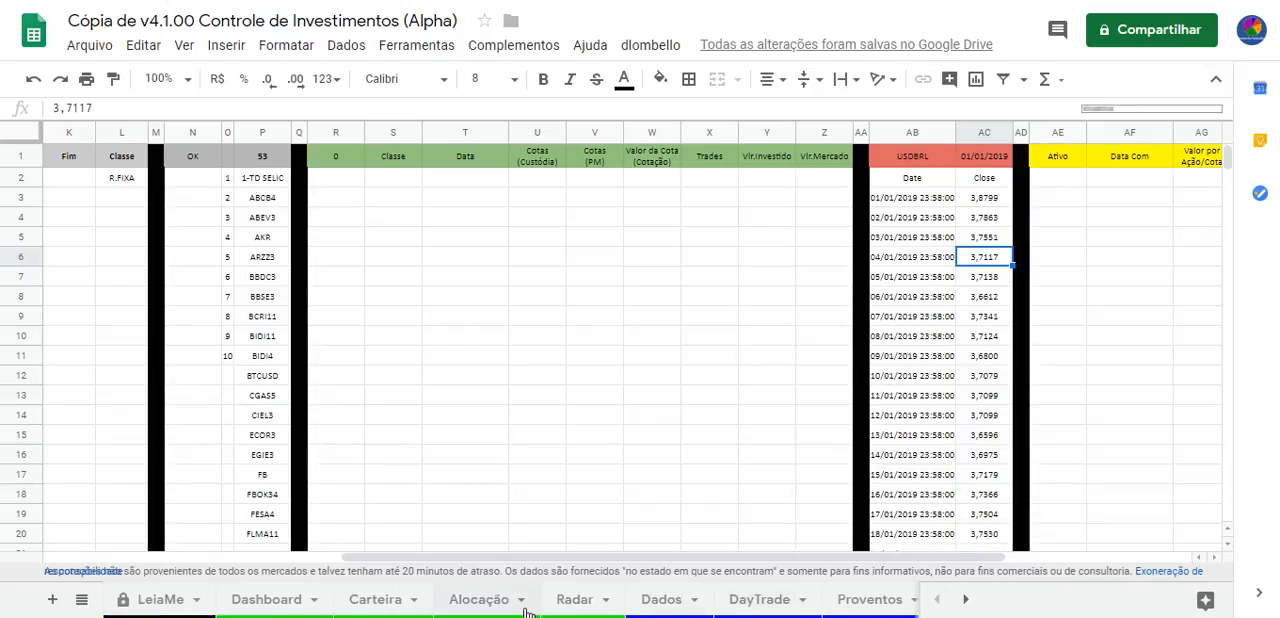
click(669, 605)
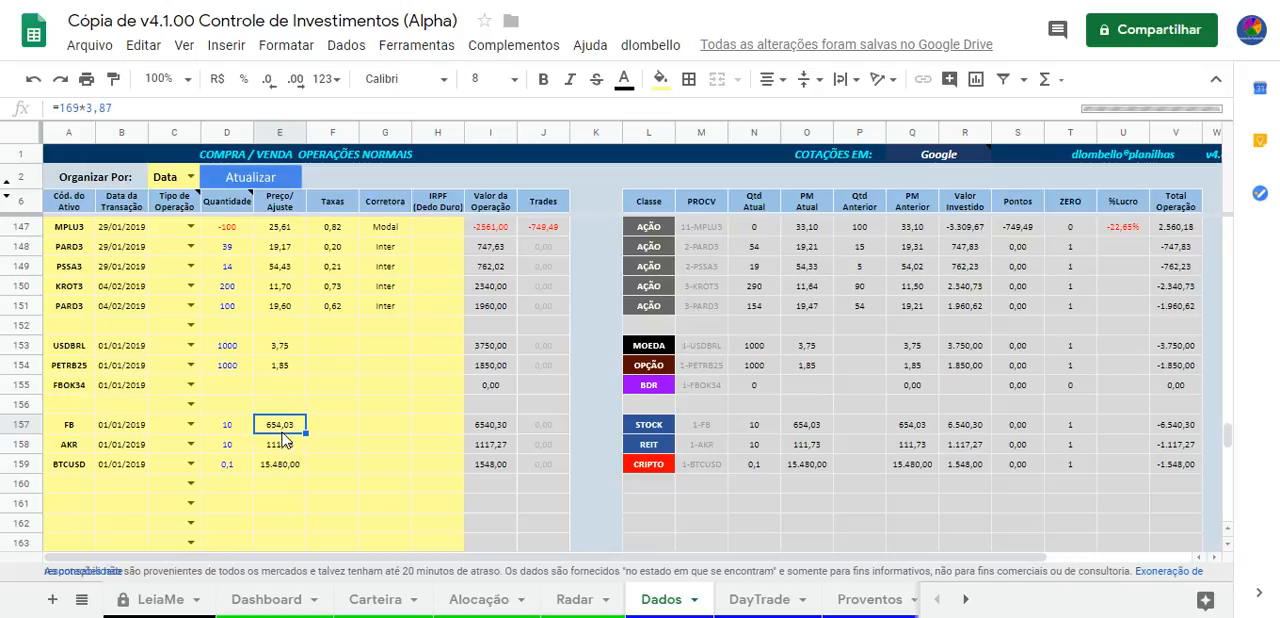
drag(666, 430, 647, 478)
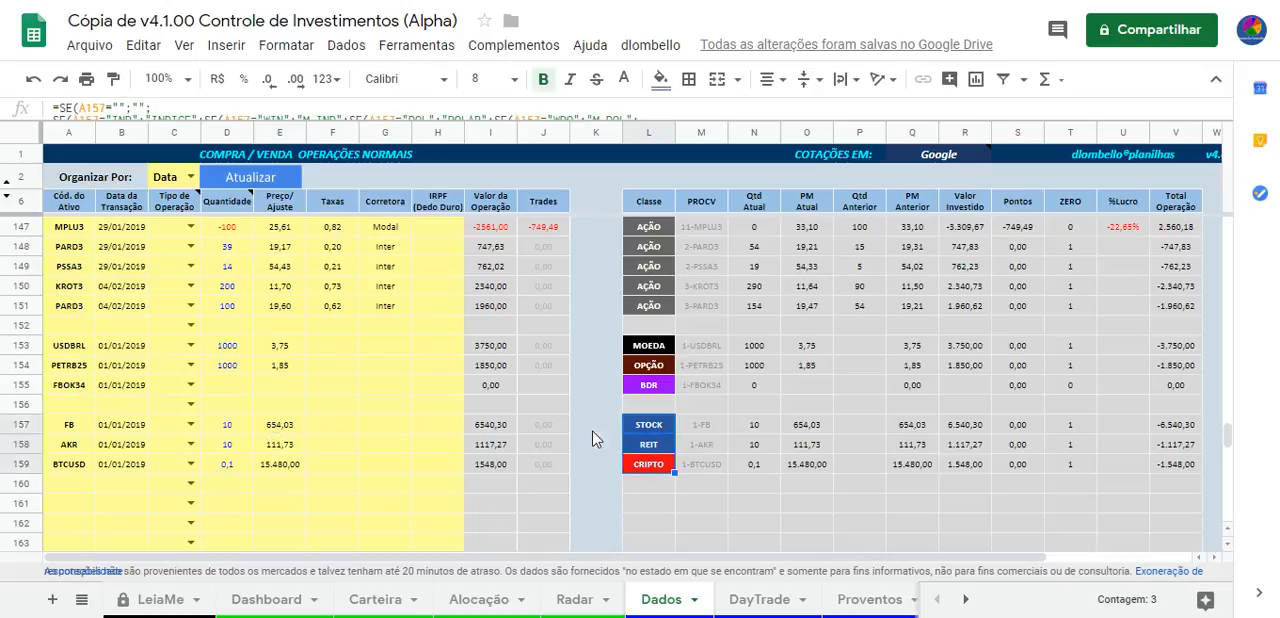
click(655, 428)
click(646, 449)
click(635, 469)
drag(80, 468, 287, 437)
click(372, 403)
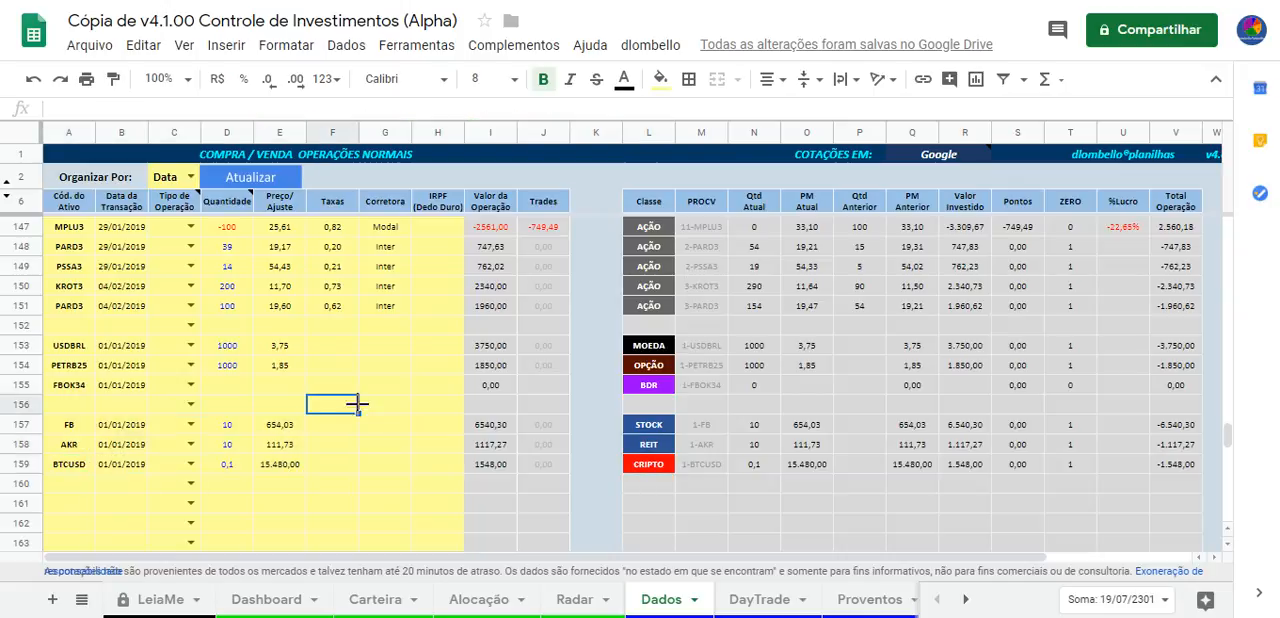
Review the USDBRL operation's code, quantity, price and invested value, and the PETRB25 option's code and price
drag(78, 352, 310, 355)
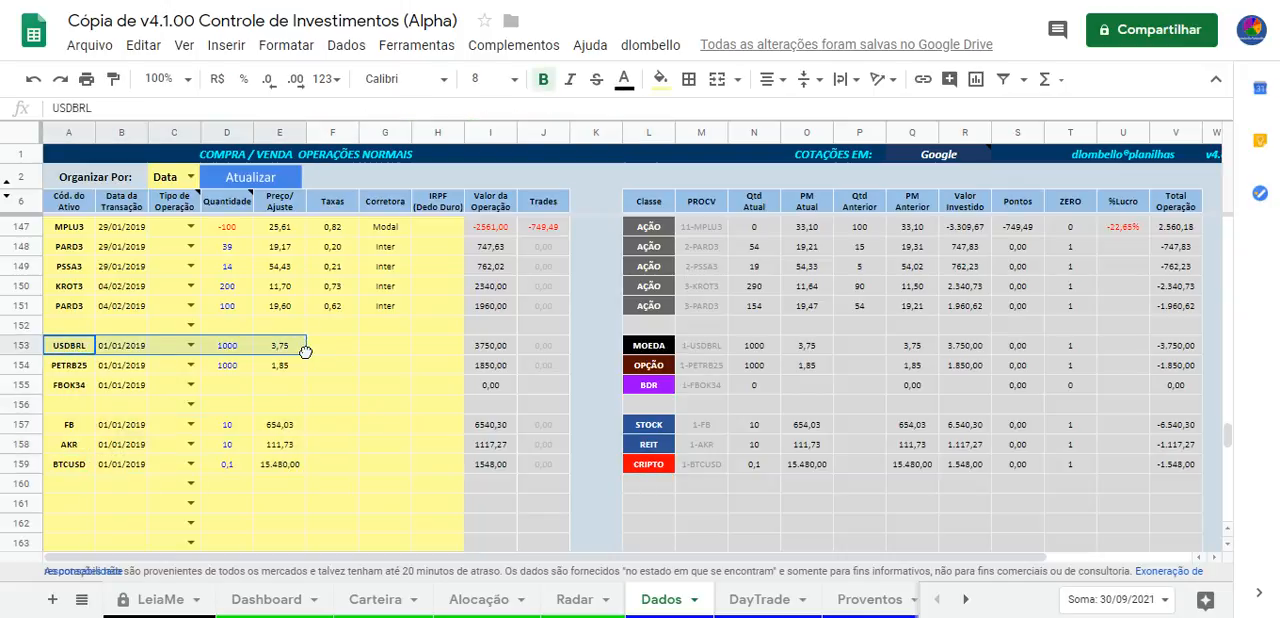
click(350, 352)
click(78, 350)
click(244, 352)
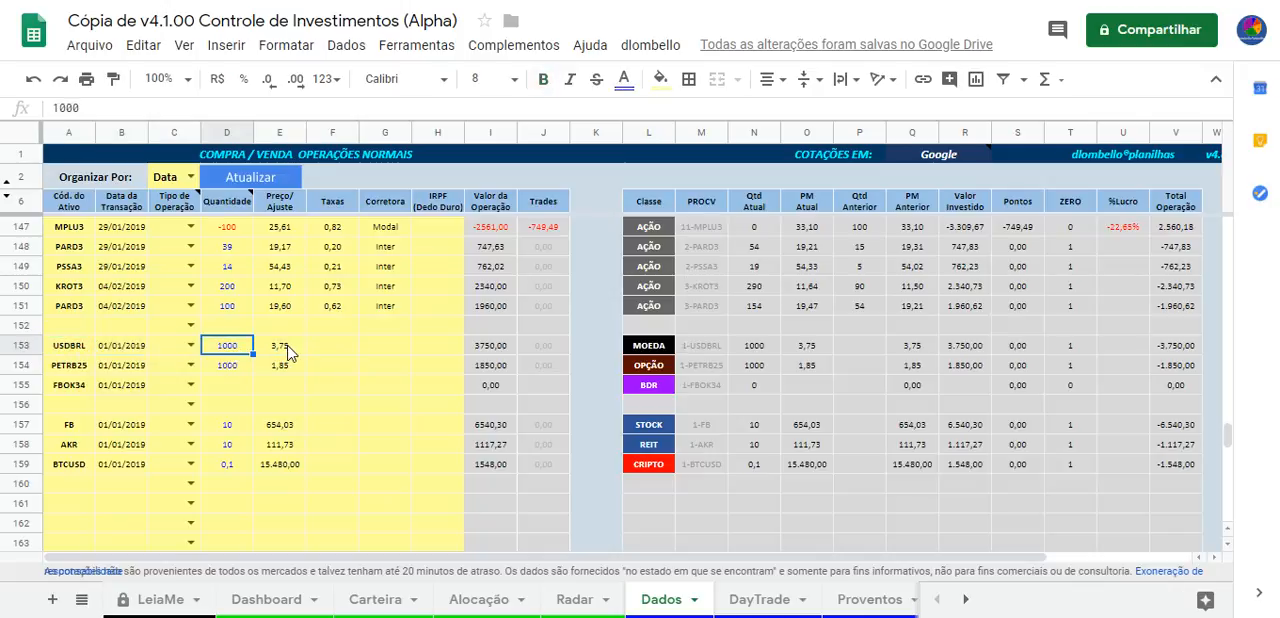
click(284, 350)
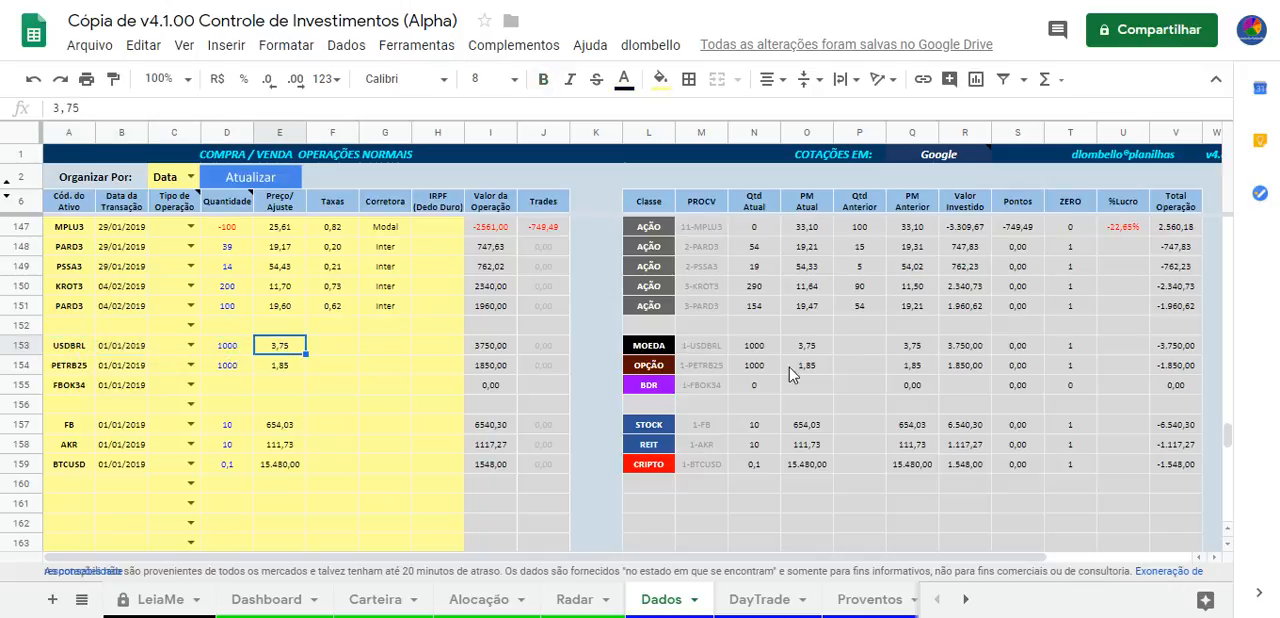
click(970, 350)
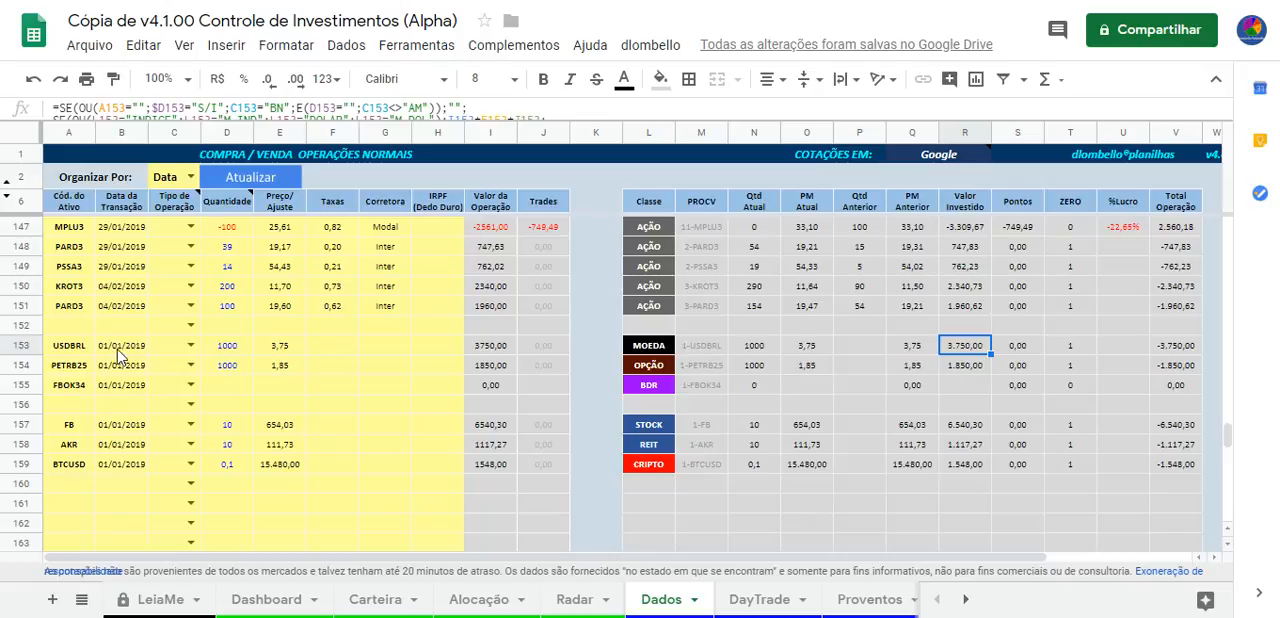
click(283, 349)
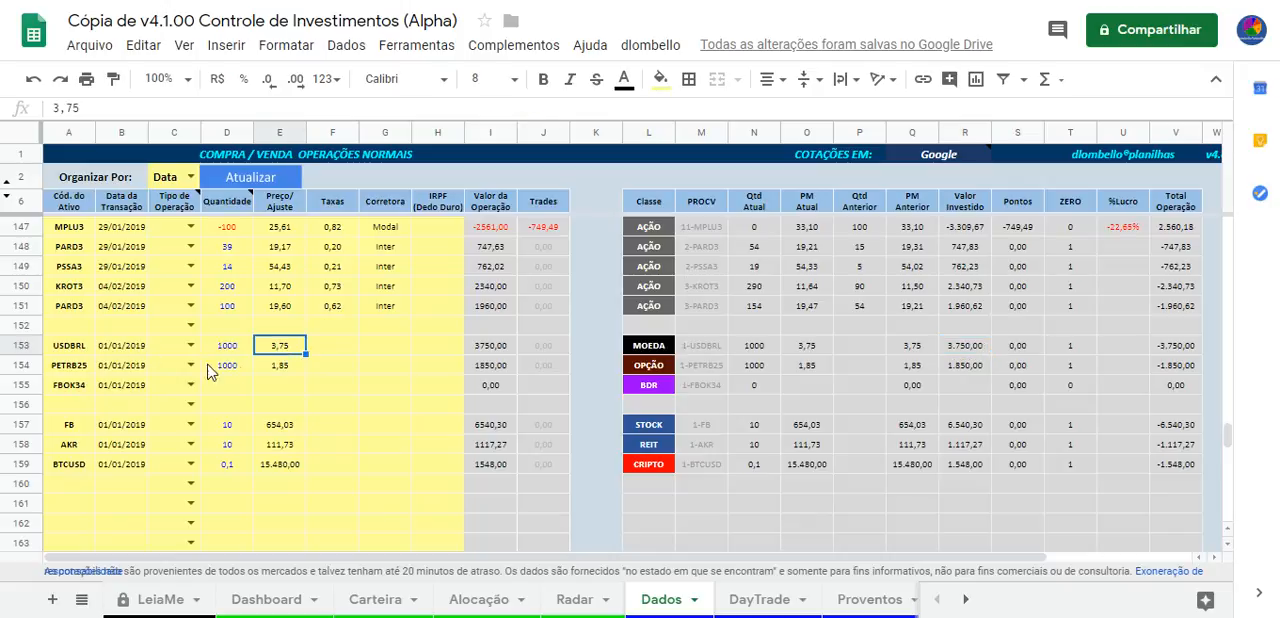
click(70, 372)
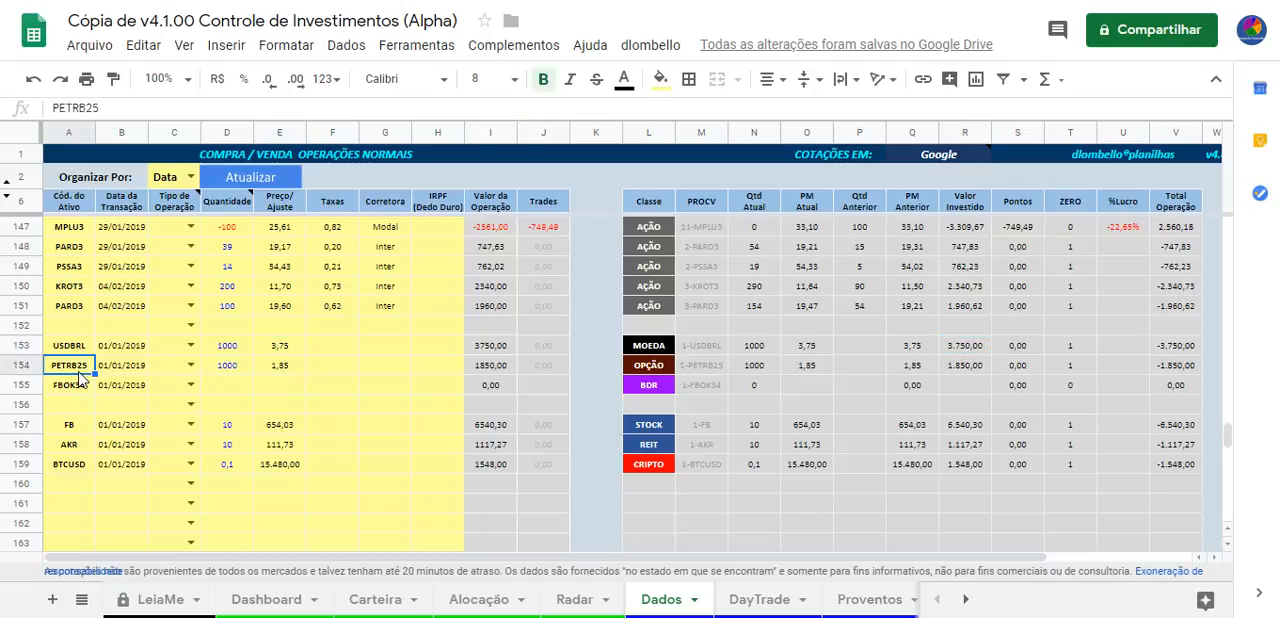
click(285, 371)
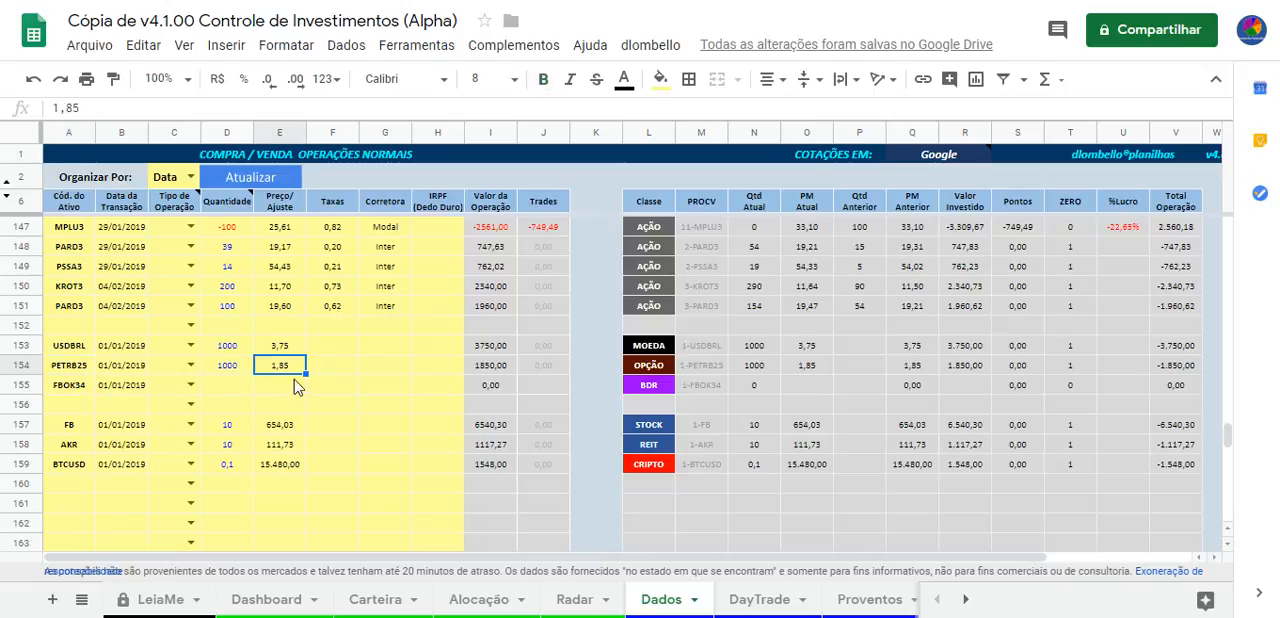
Enter a quantity of 100 and a price of 100 for the FBOK34 operation in row 155
click(74, 389)
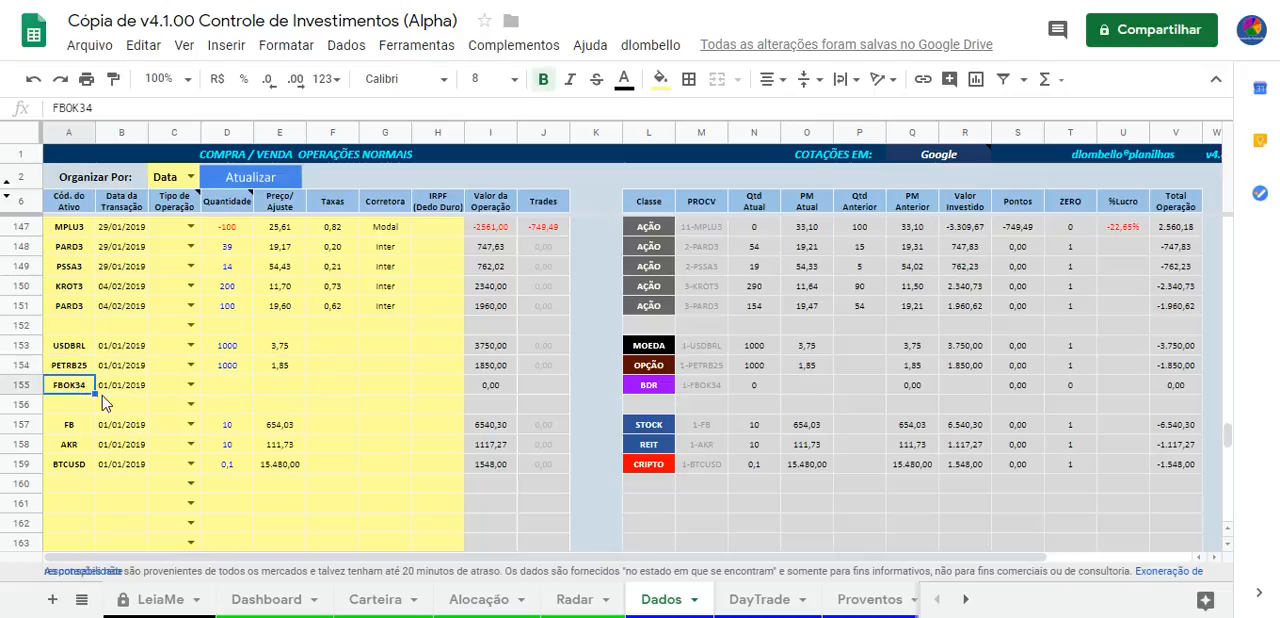
click(244, 390)
text(100)
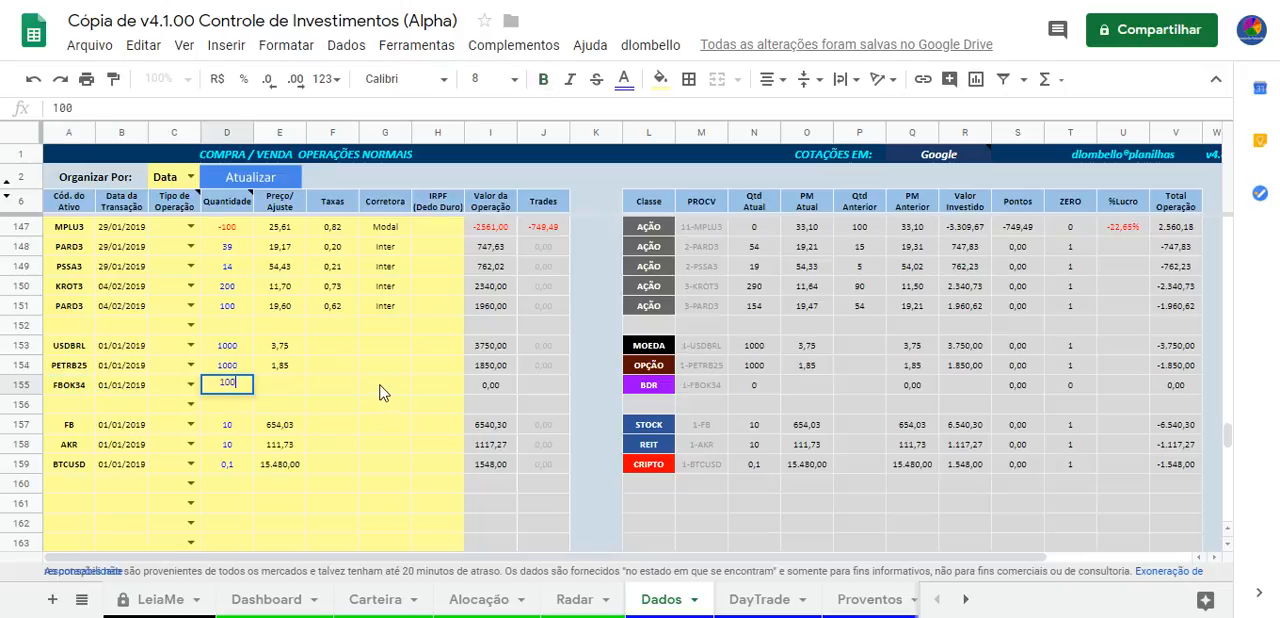
key(Tab)
text(1)
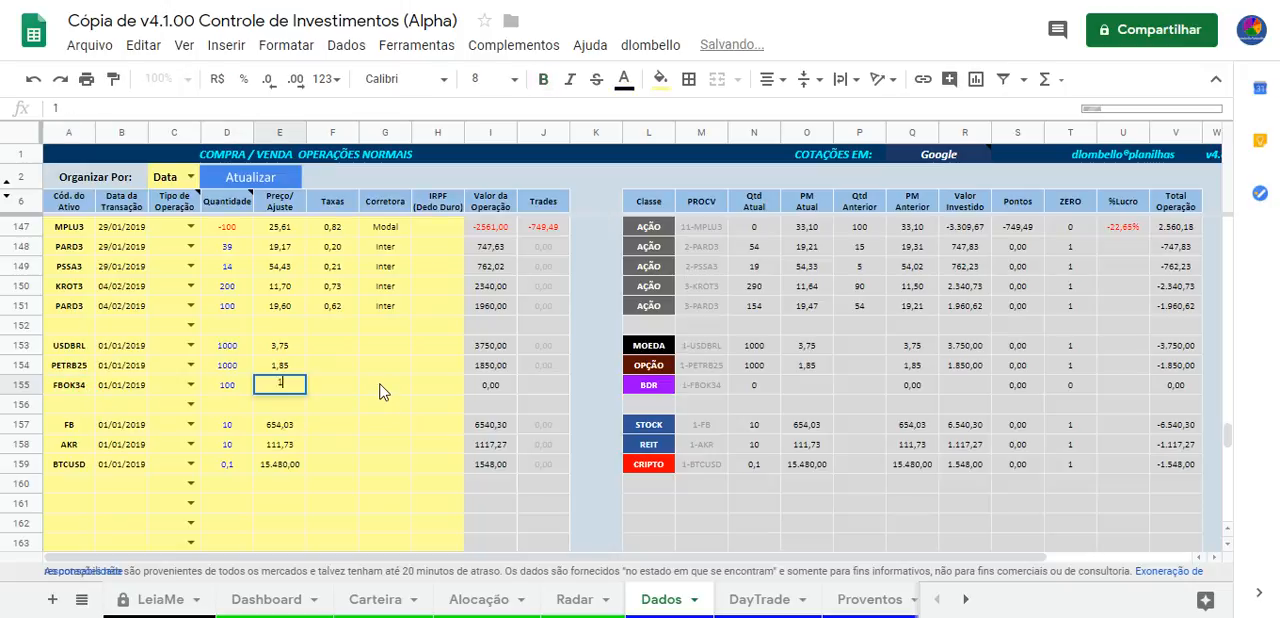
text(00)
key(Return)
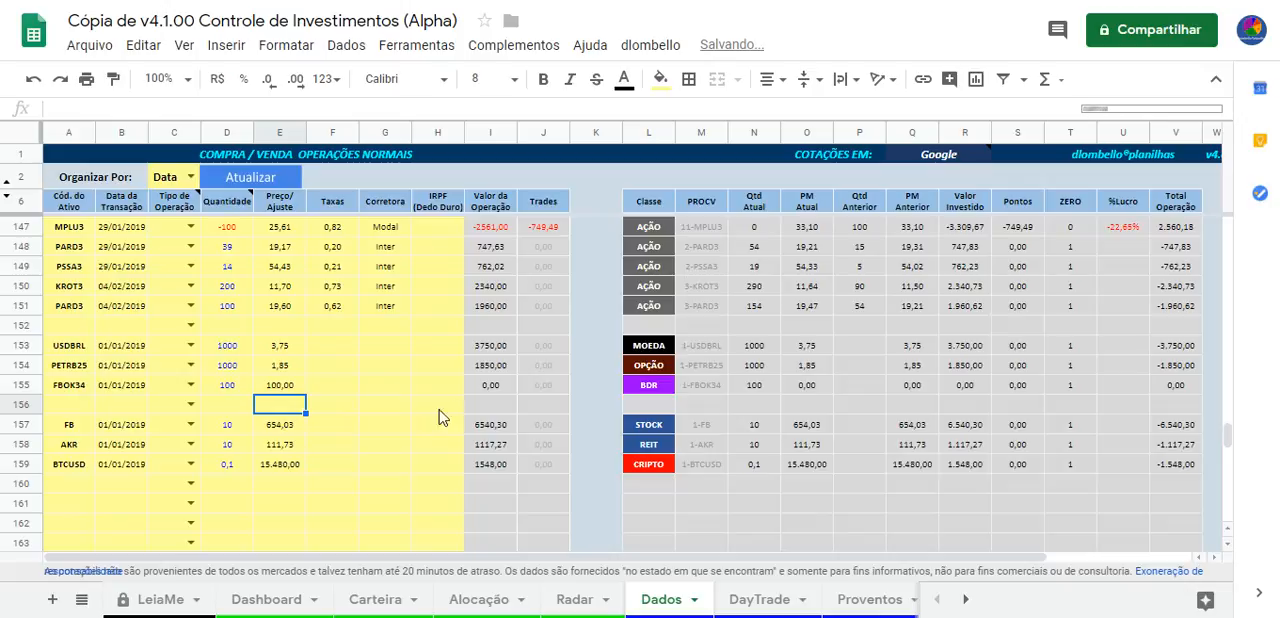
Check the FBOK34 price and fee cells and compare its calculated values with the surrounding operations
click(285, 390)
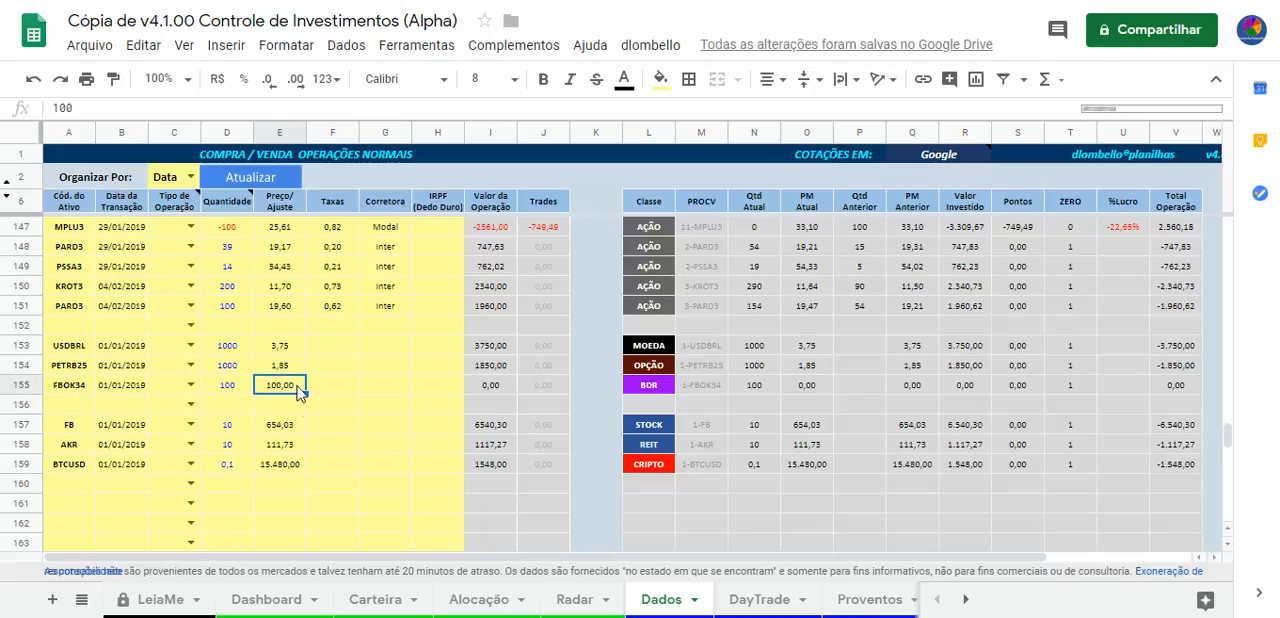
click(333, 385)
click(286, 392)
scroll(393, 460, up, 1)
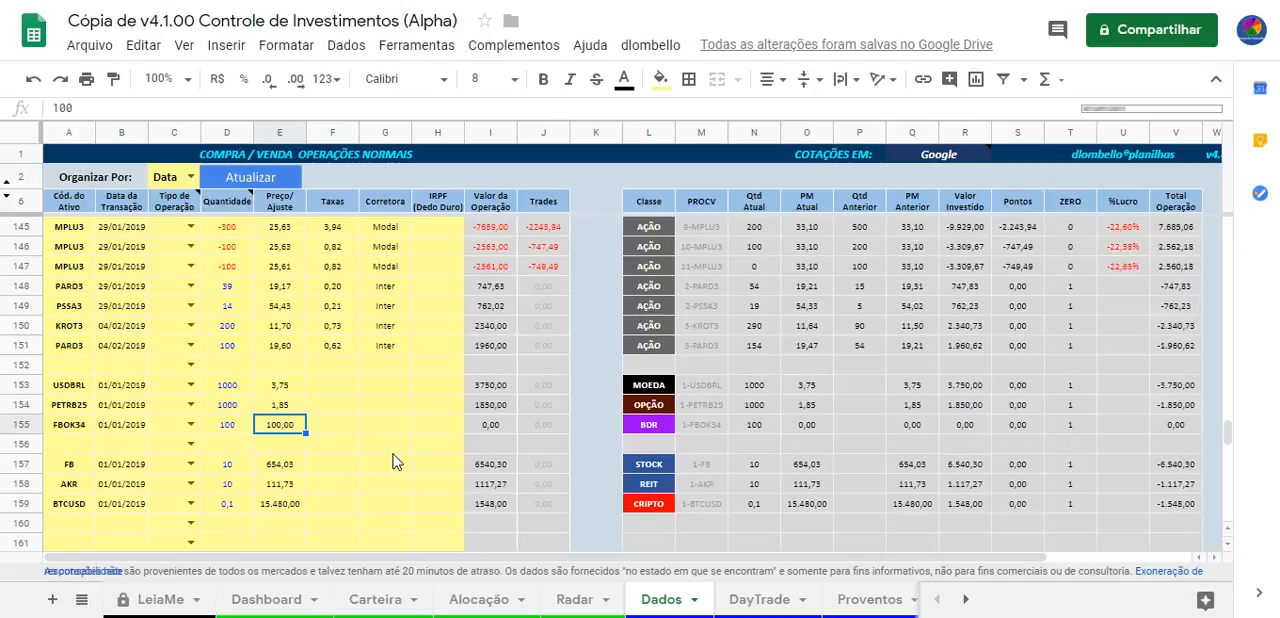
scroll(393, 461, down, 1)
scroll(393, 461, down, 1)
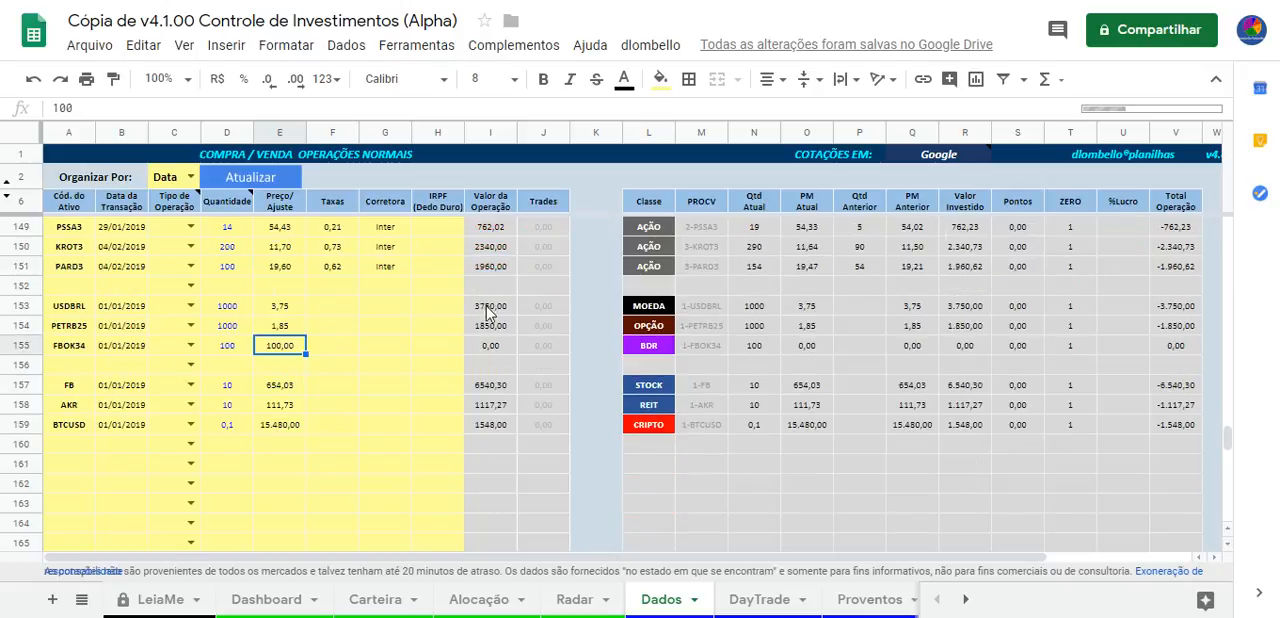
scroll(470, 360, up, 5)
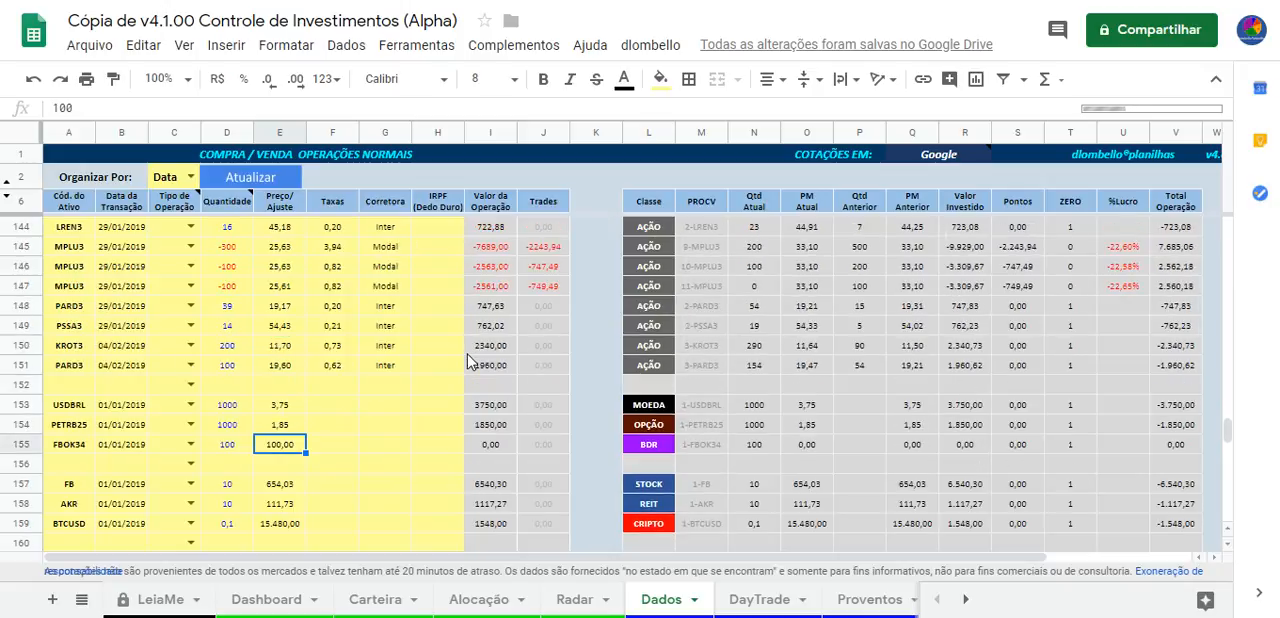
Open the DayTrade sheet and review its WIN, WDO, IND and DOL operations, including the Corretora and IRPF columns
scroll(480, 350, down, 5)
click(762, 600)
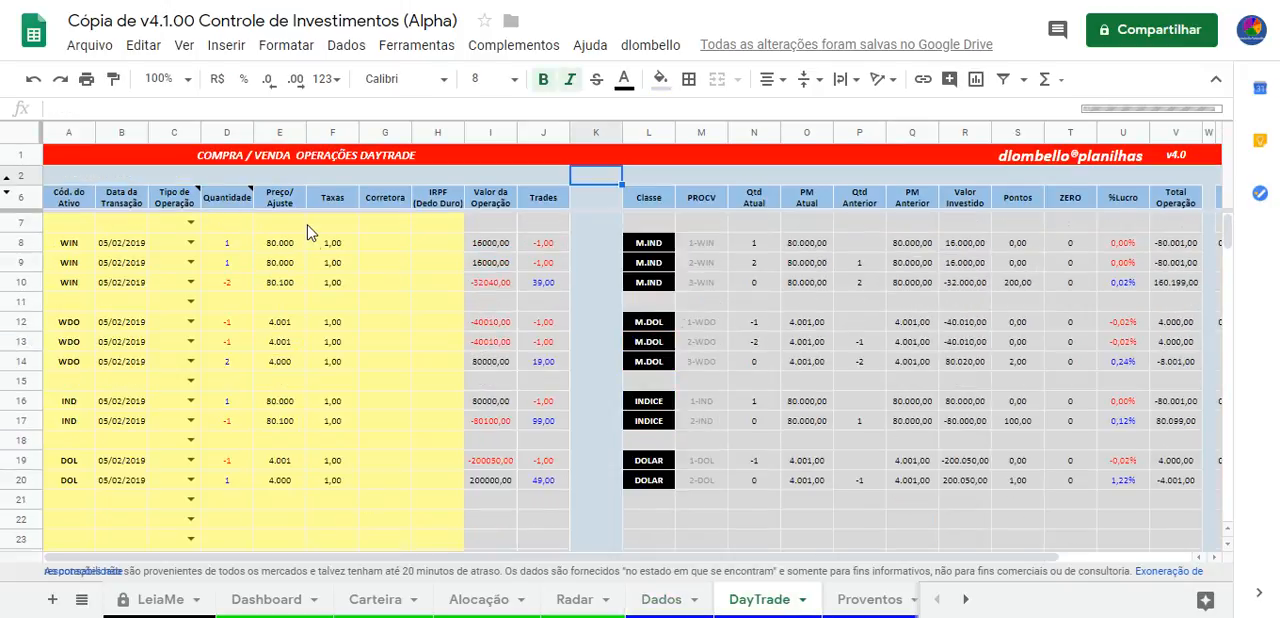
scroll(362, 318, down, 1)
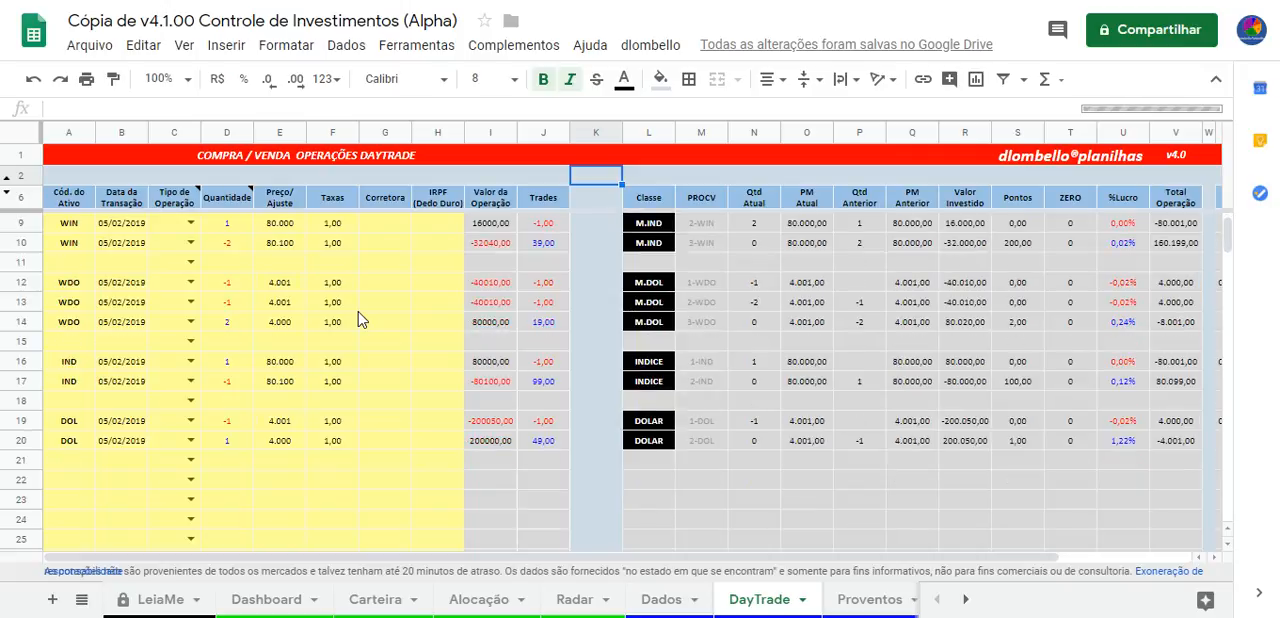
scroll(362, 314, up, 1)
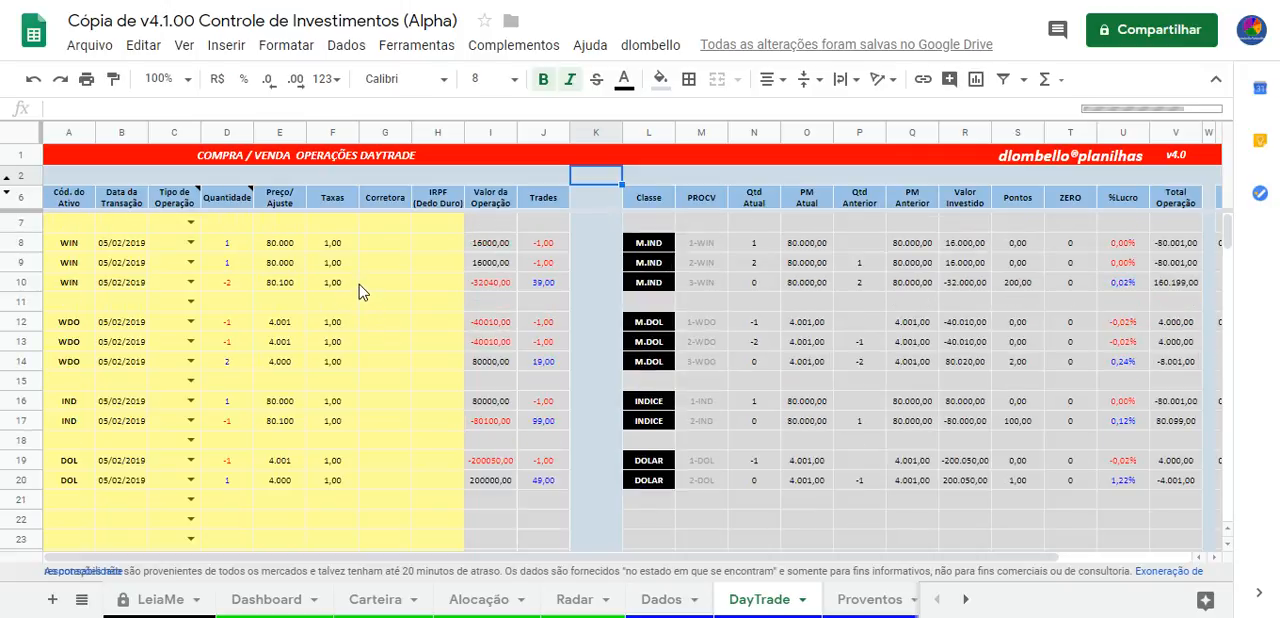
drag(443, 243, 432, 414)
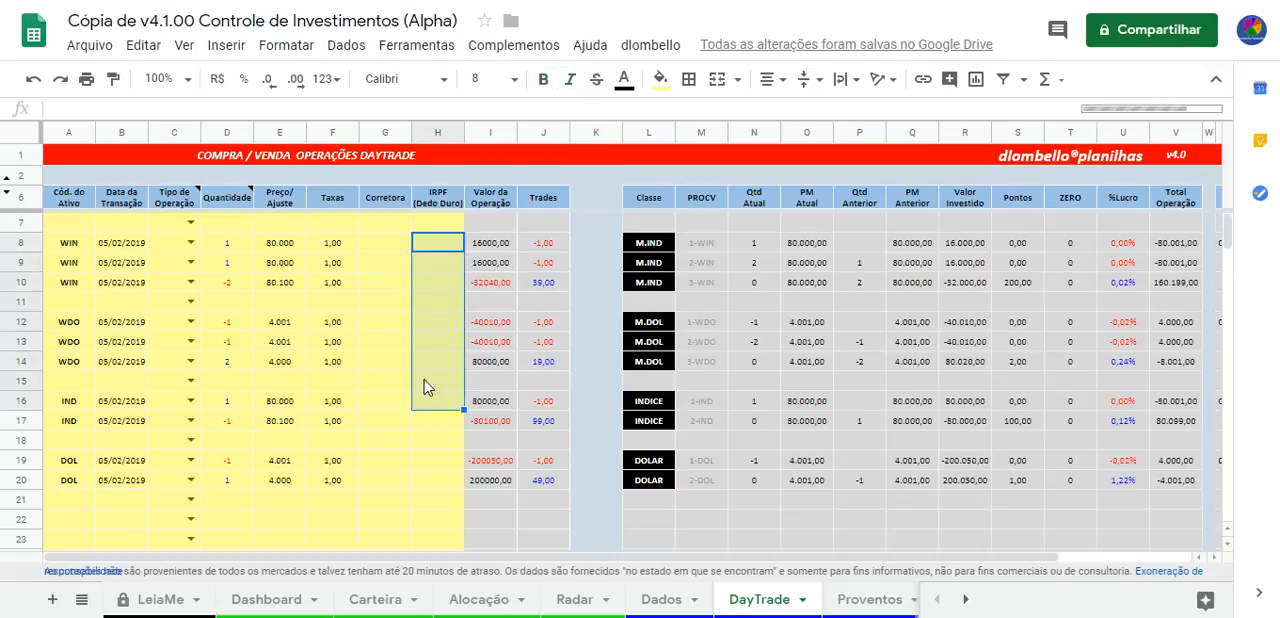
drag(383, 245, 389, 393)
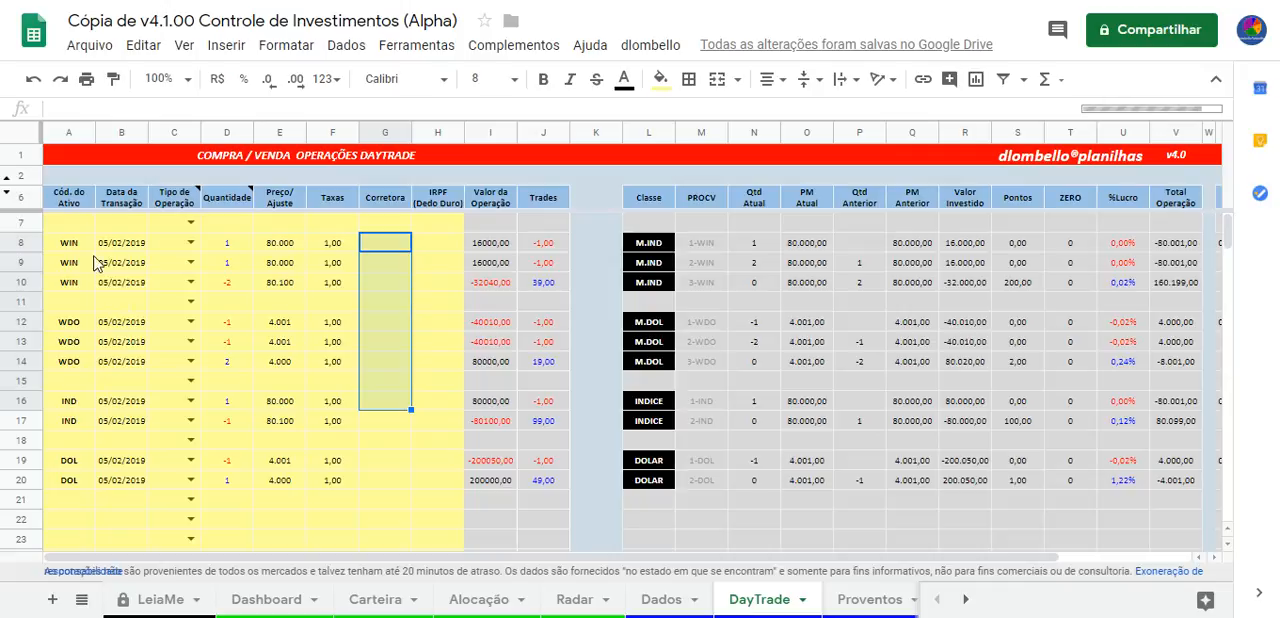
drag(70, 245, 405, 508)
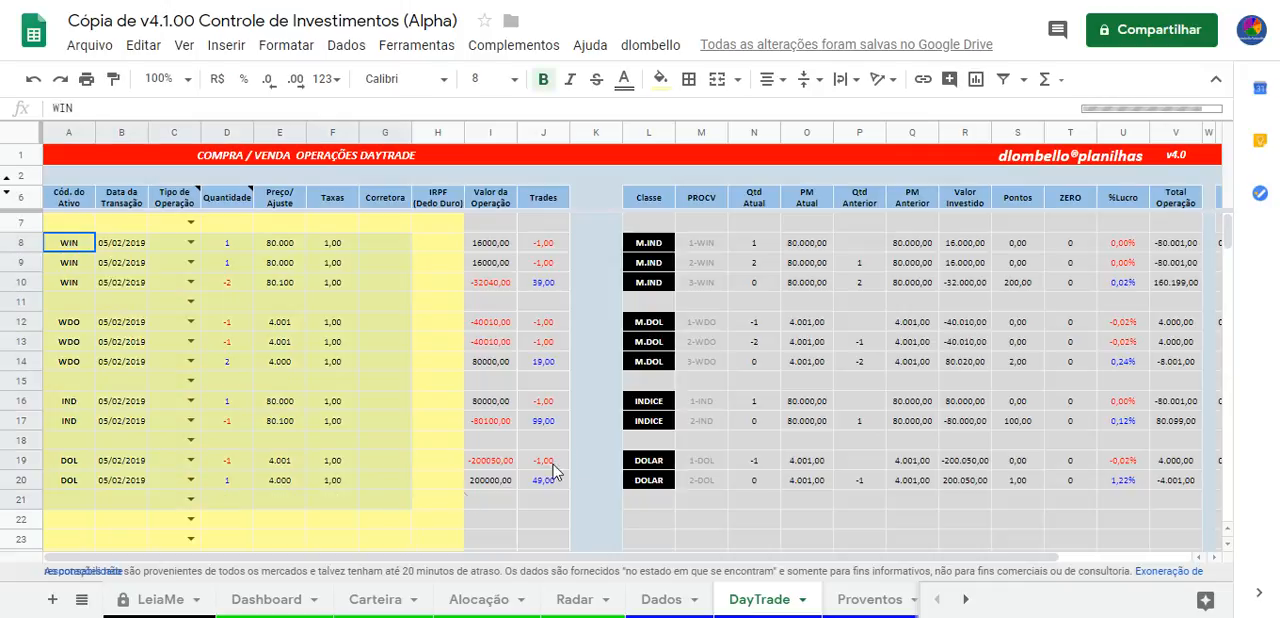
click(440, 286)
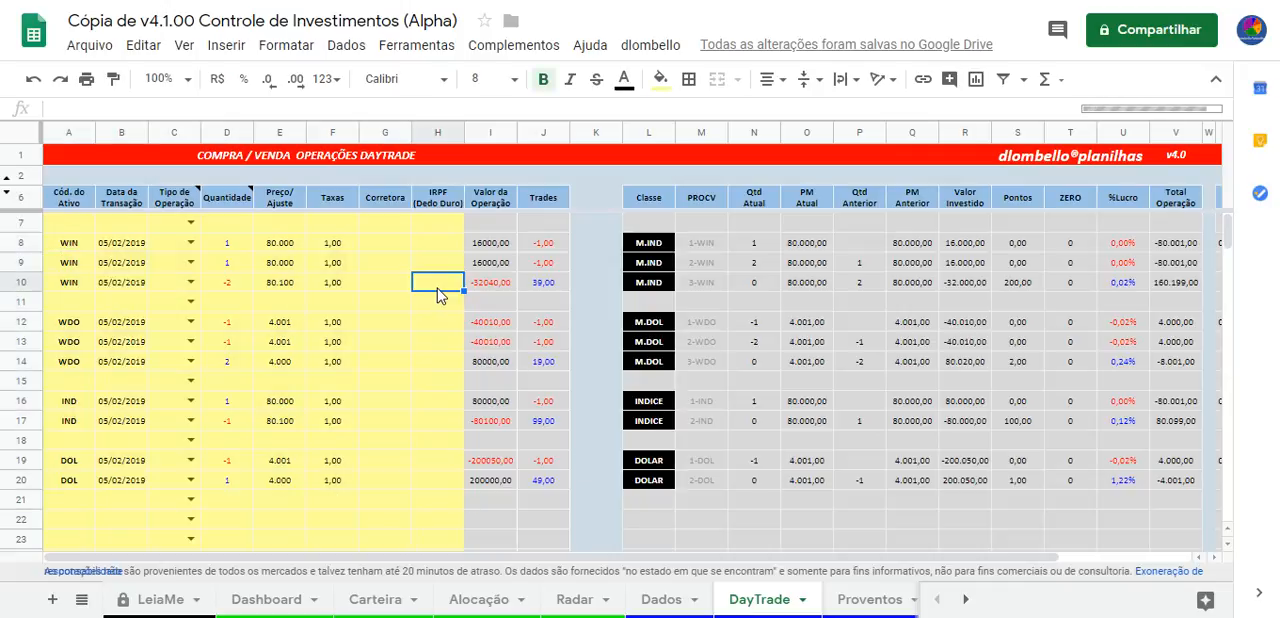
Check the WIN code, the buy and sell note on Quantidade, and the price in row 8
click(69, 245)
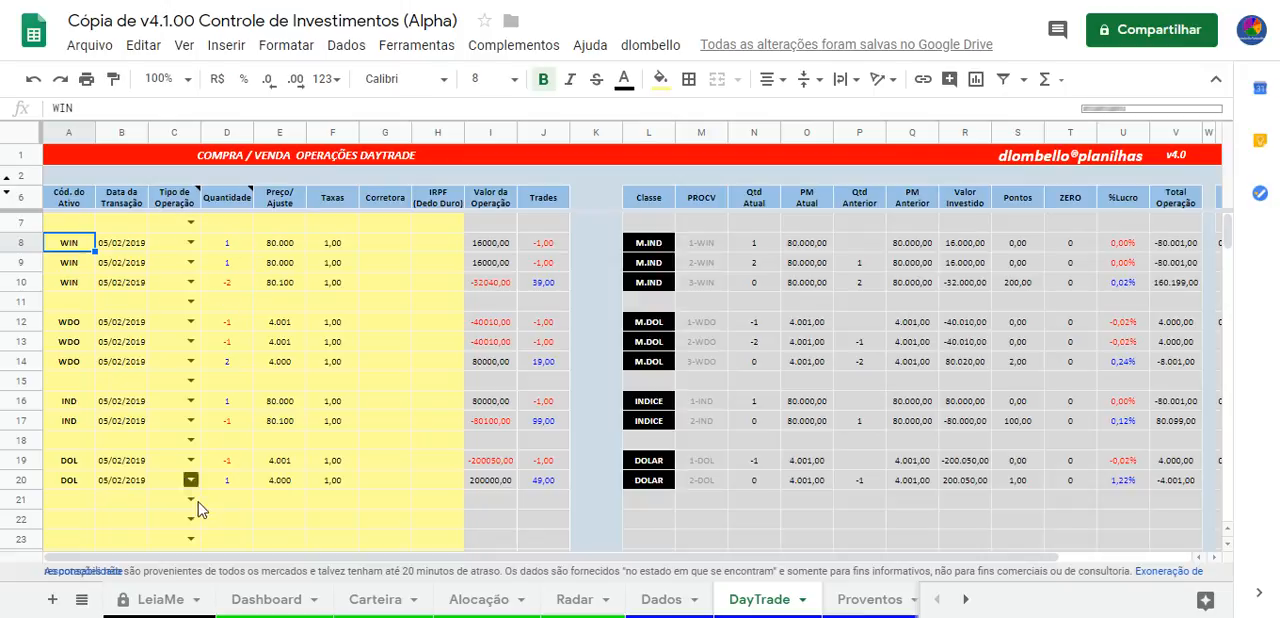
mouse_move(238, 205)
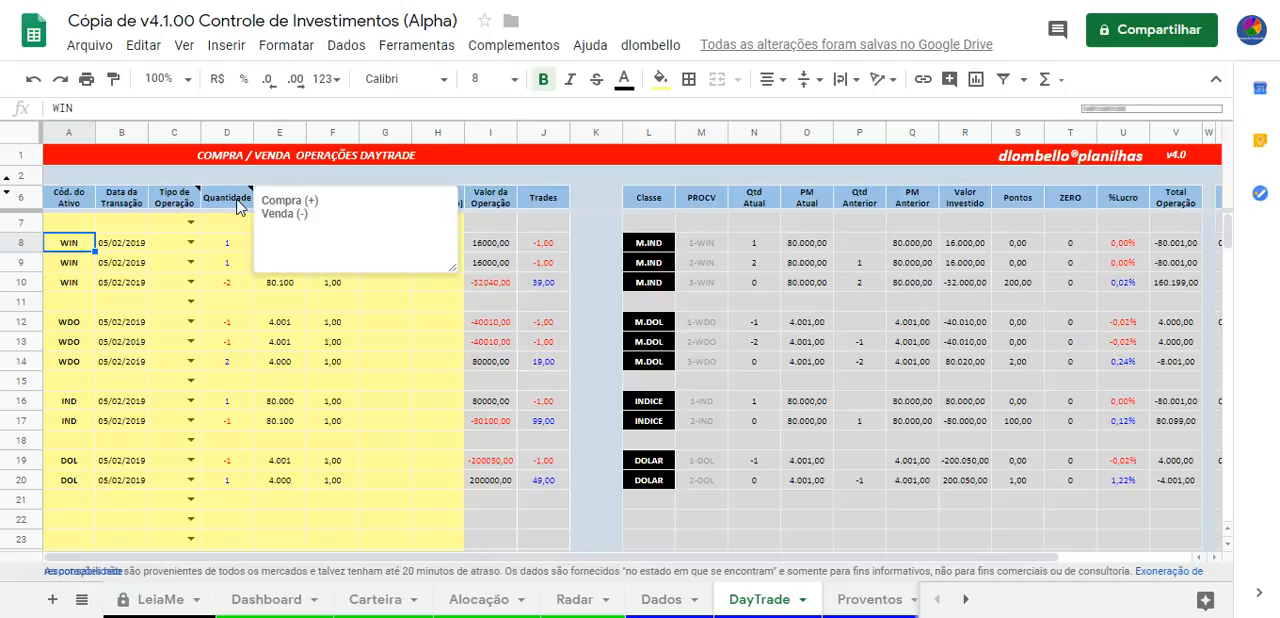
click(299, 247)
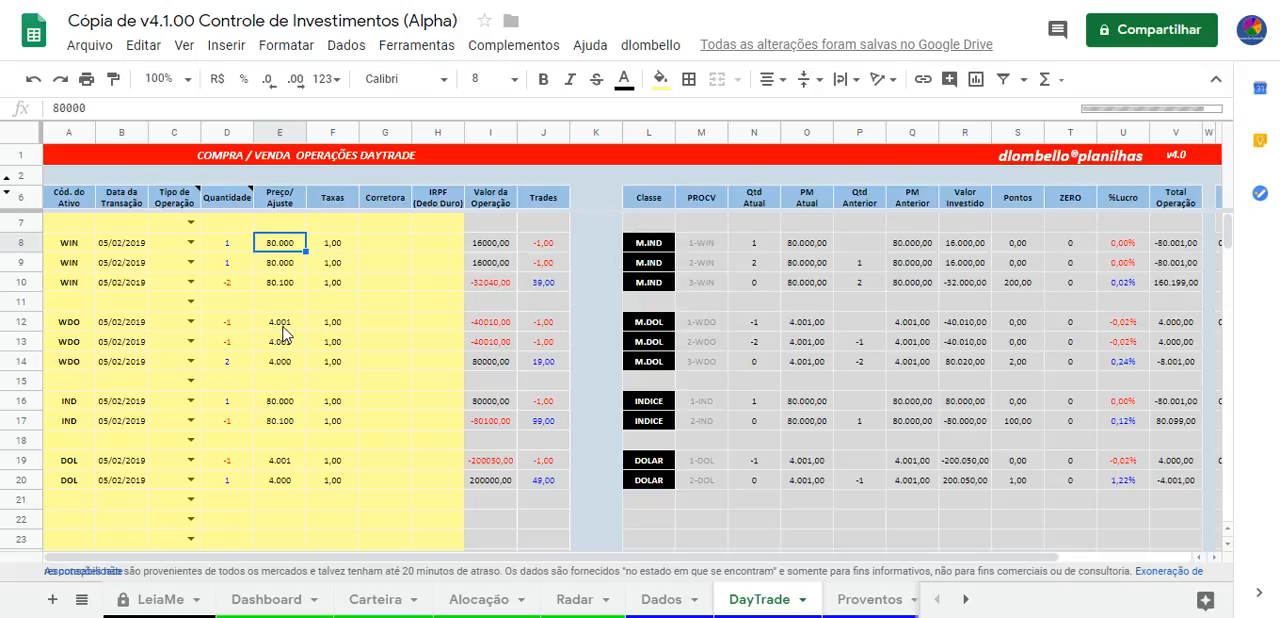
Set the price of the WDO operation in row 12 to 4001,5
click(278, 324)
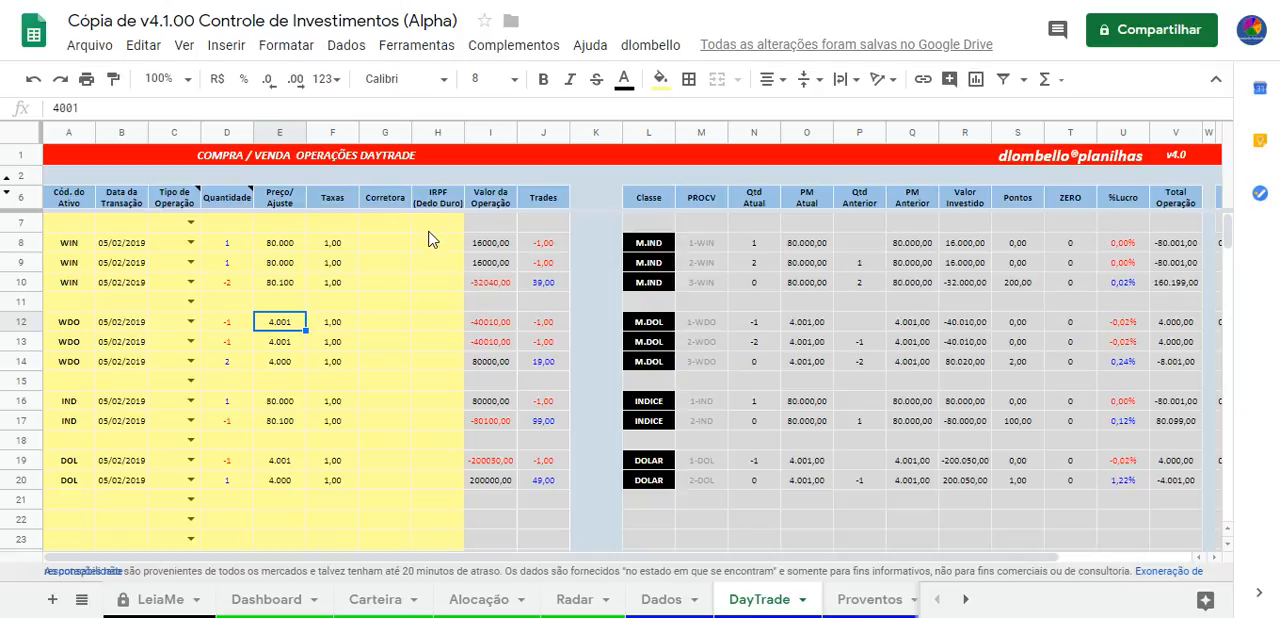
drag(130, 110, 47, 113)
key(Right)
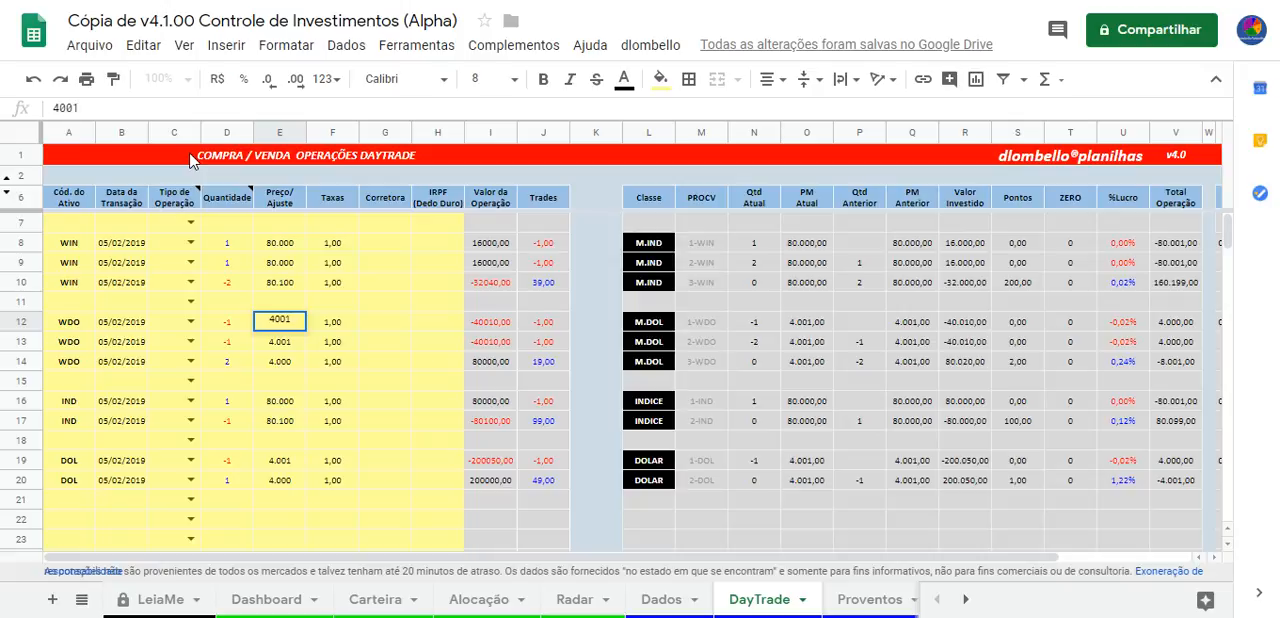
text(1)
text(01,5)
key(Return)
key(Up)
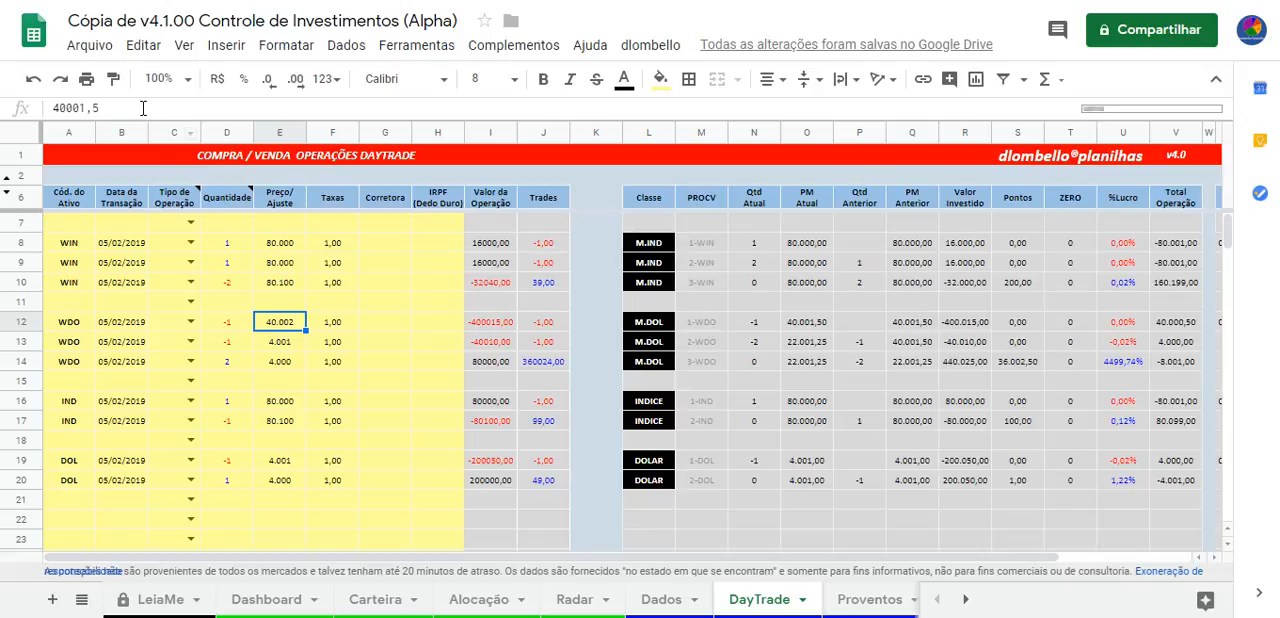
click(82, 108)
key(BackSpace)
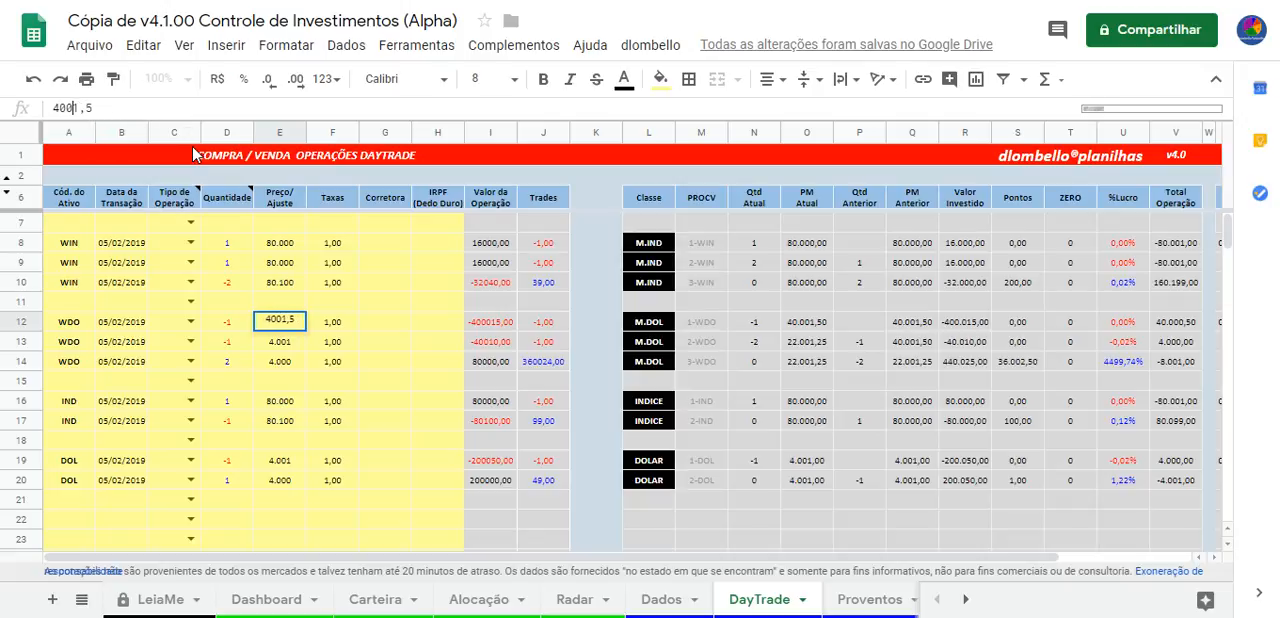
key(Return)
key(Up)
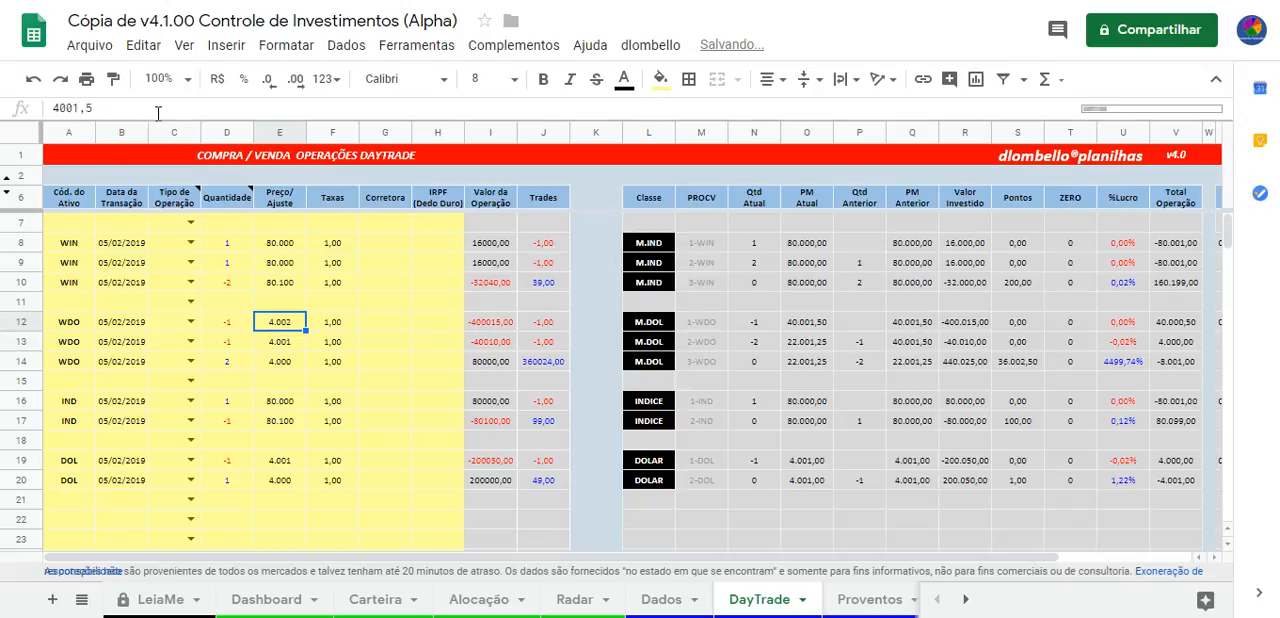
Format the Preço/Ajuste column to show one decimal place
click(294, 132)
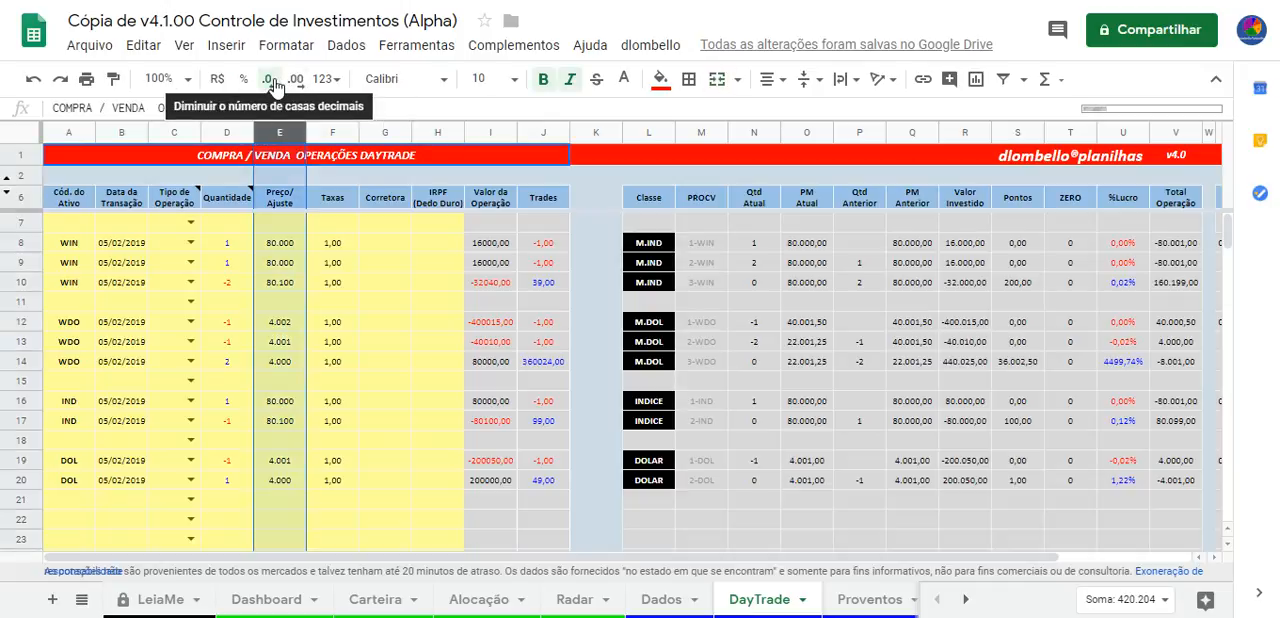
click(268, 82)
click(296, 81)
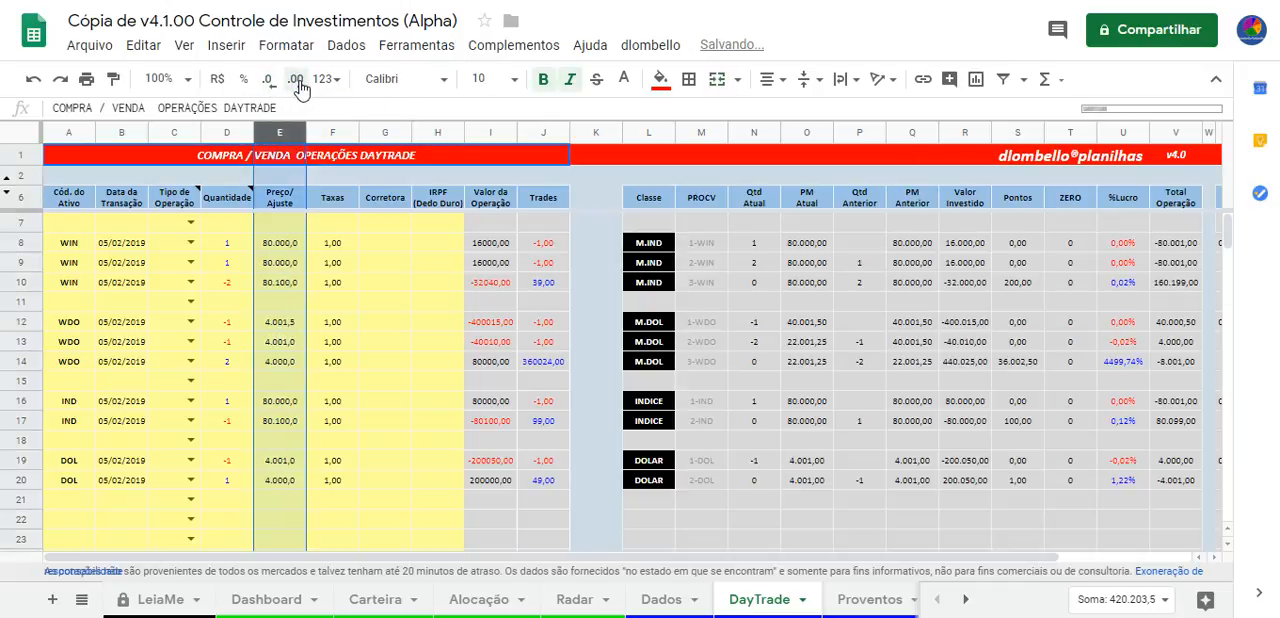
click(333, 341)
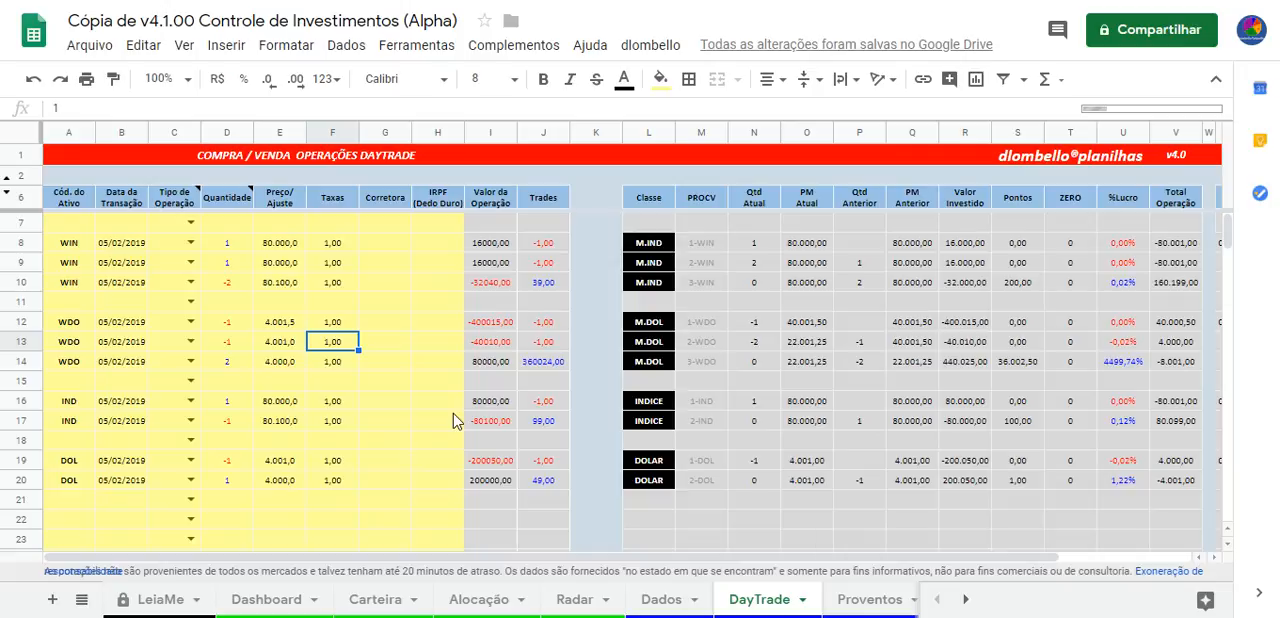
Compare the prices of the WDO operations in rows 12 to 14
key(Left)
key(Up)
key(Up)
key(Down)
key(Down)
key(Down)
key(Down)
key(Up)
key(Up)
key(Up)
key(Down)
key(Up)
key(Down)
key(Down)
key(Down)
key(Up)
key(Up)
key(Up)
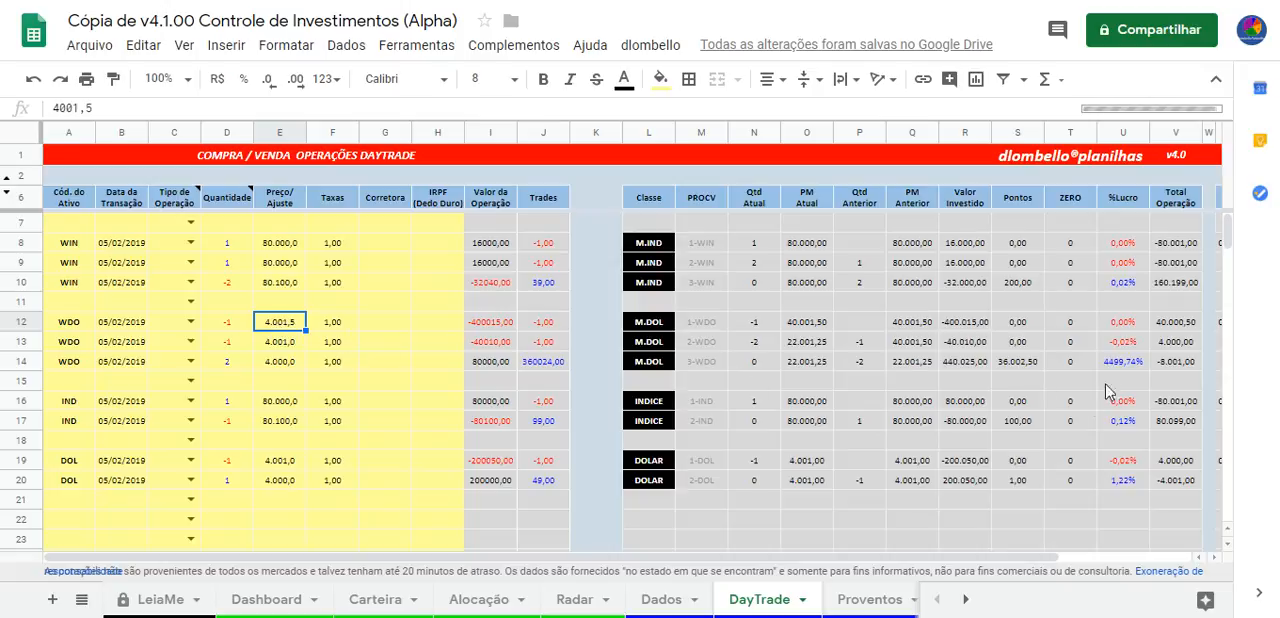
Examine the WDO operations' Pontos, closing quantity and Trades result, and highlight the whole Pontos column
click(1017, 325)
click(1020, 344)
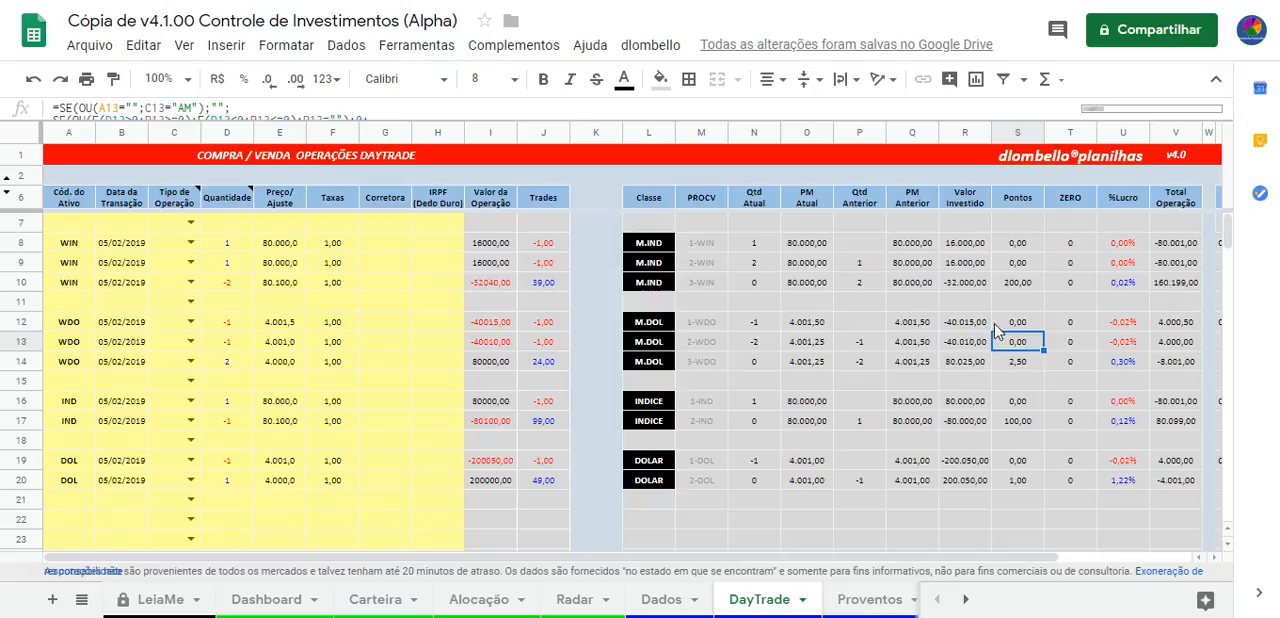
click(243, 366)
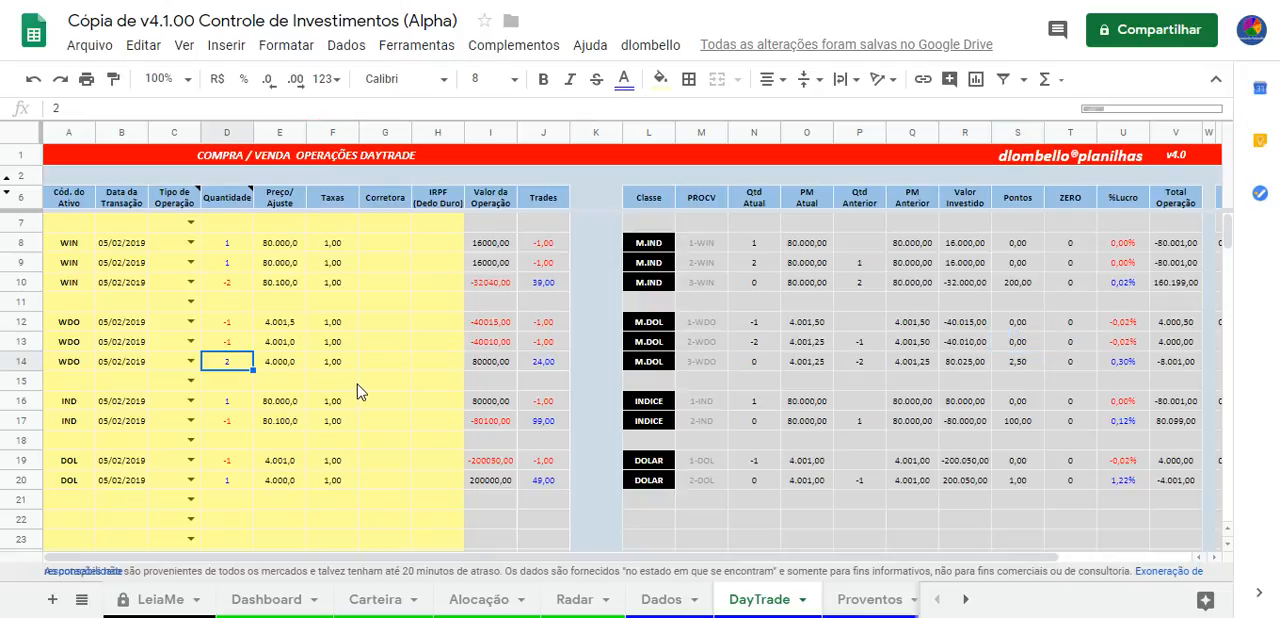
click(546, 364)
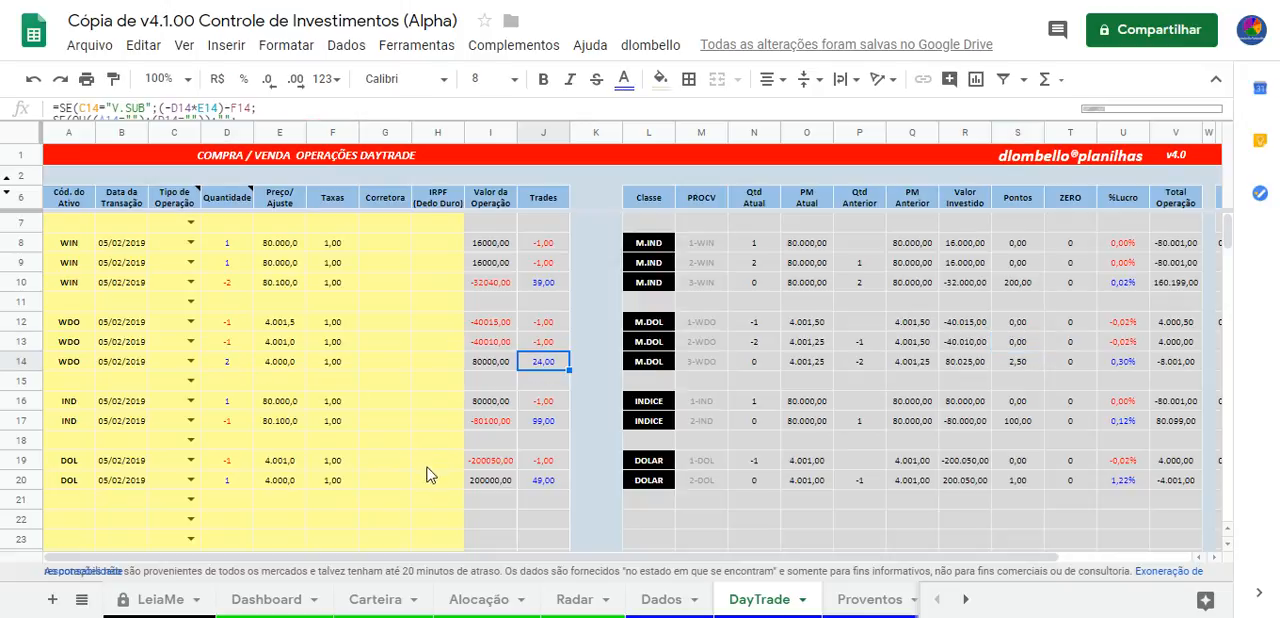
click(1017, 133)
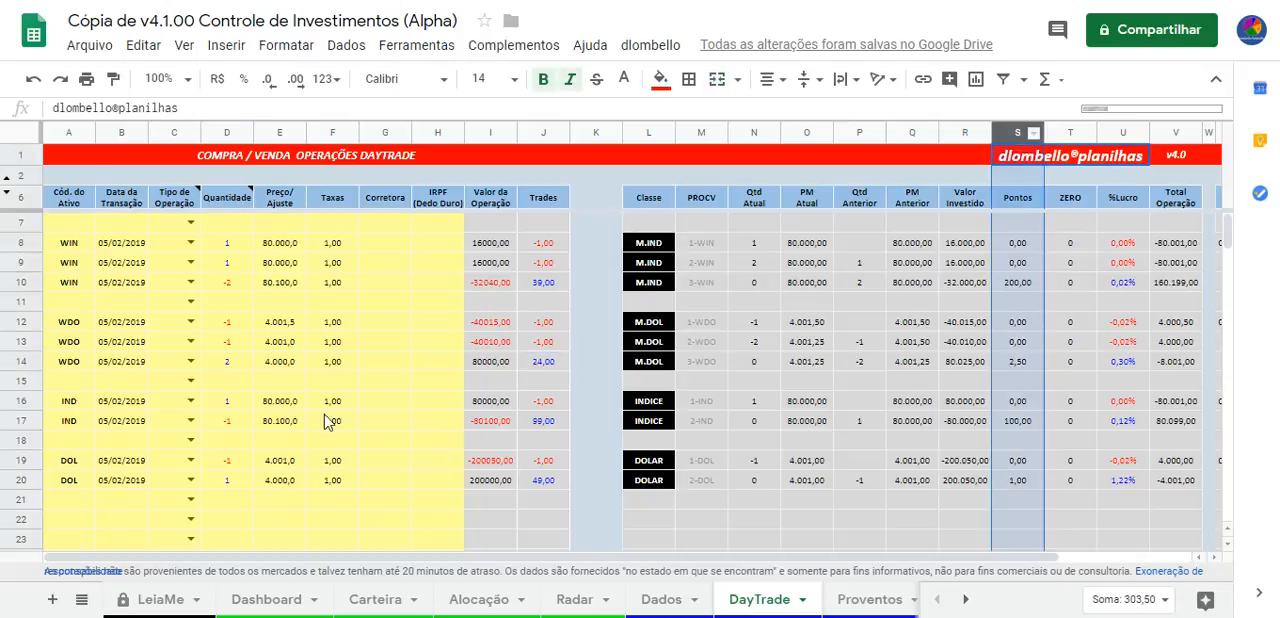
click(374, 341)
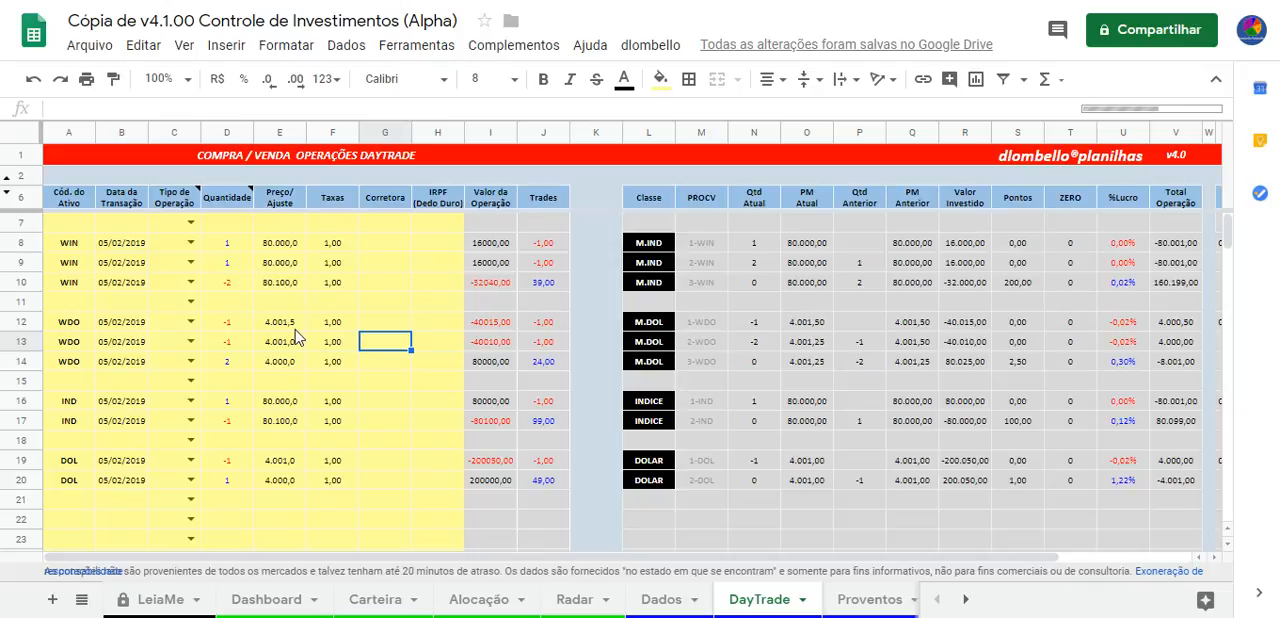
Look at the Dados sheet, return to DayTrade and highlight the WIN entries in rows 8 and 9
click(661, 599)
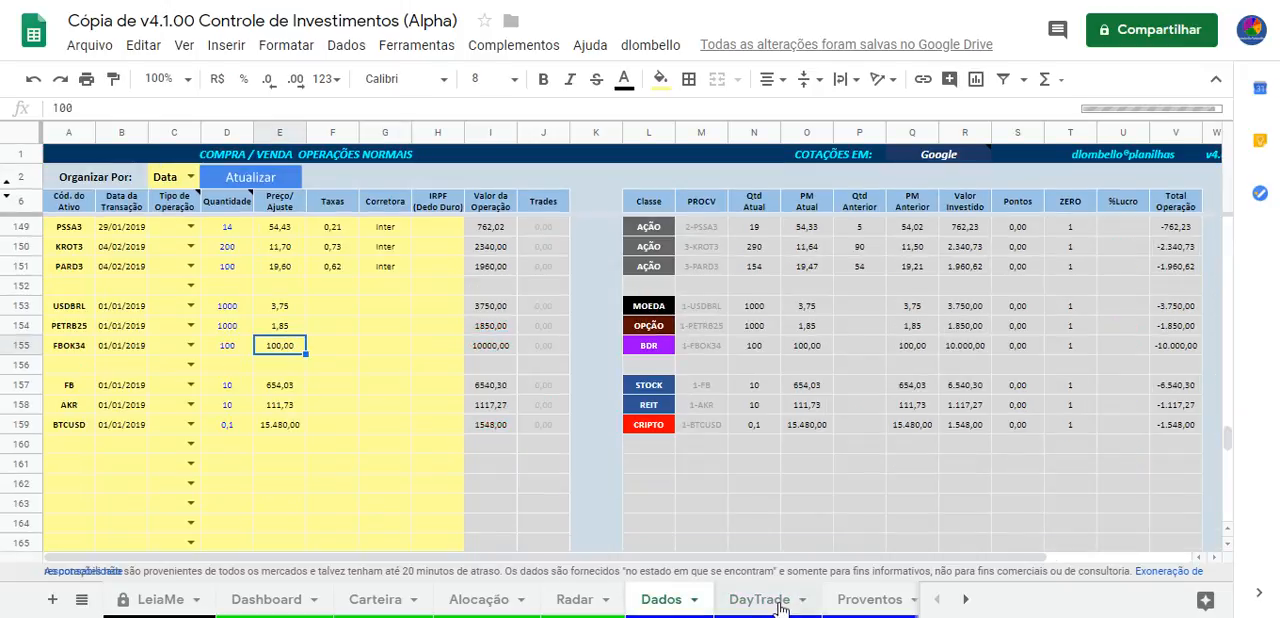
click(779, 606)
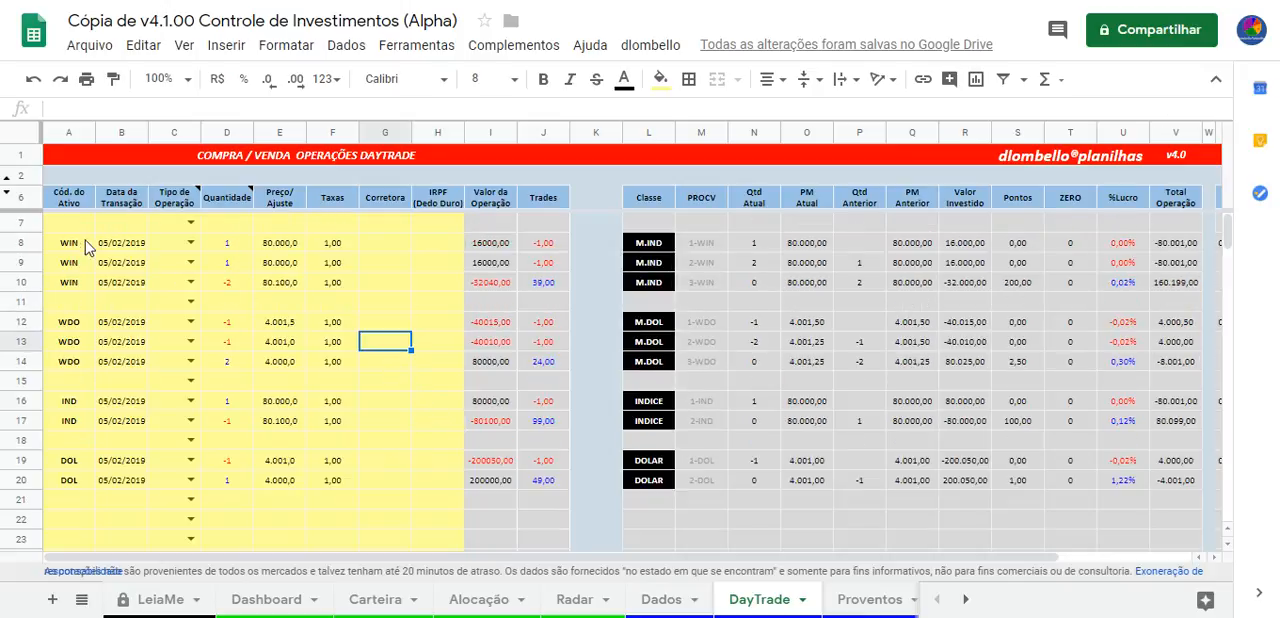
drag(70, 243, 374, 263)
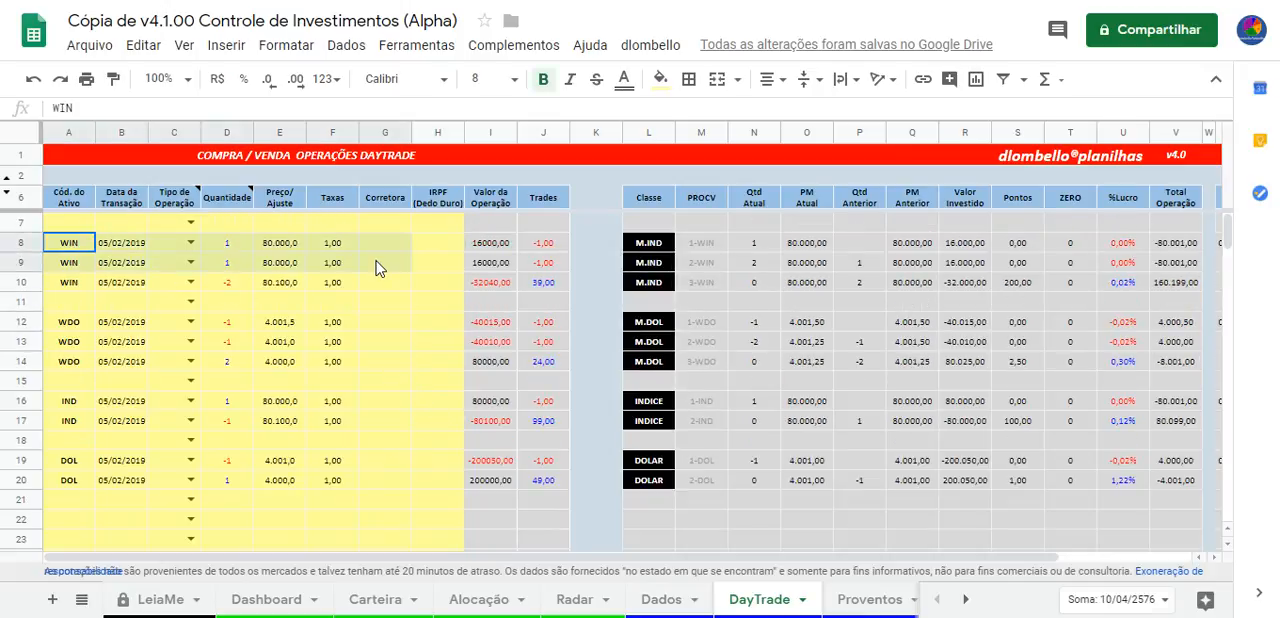
Set the quantity of the WIN operation in row 10 to -3
click(230, 282)
text(-)
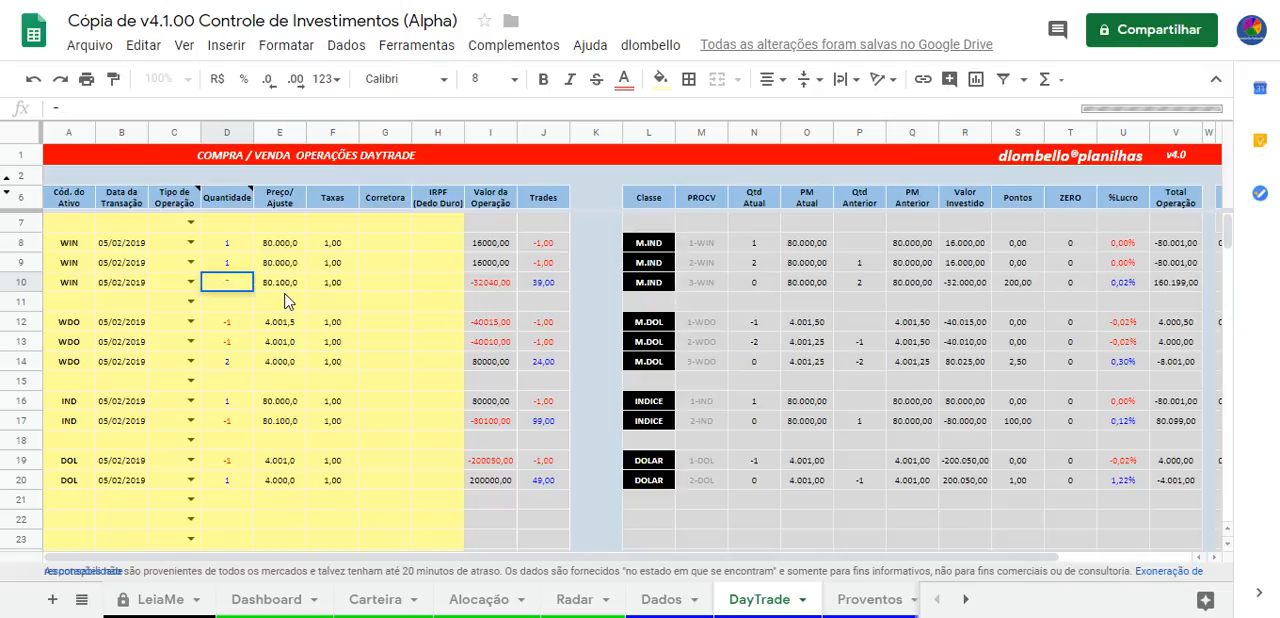
text(3)
key(Return)
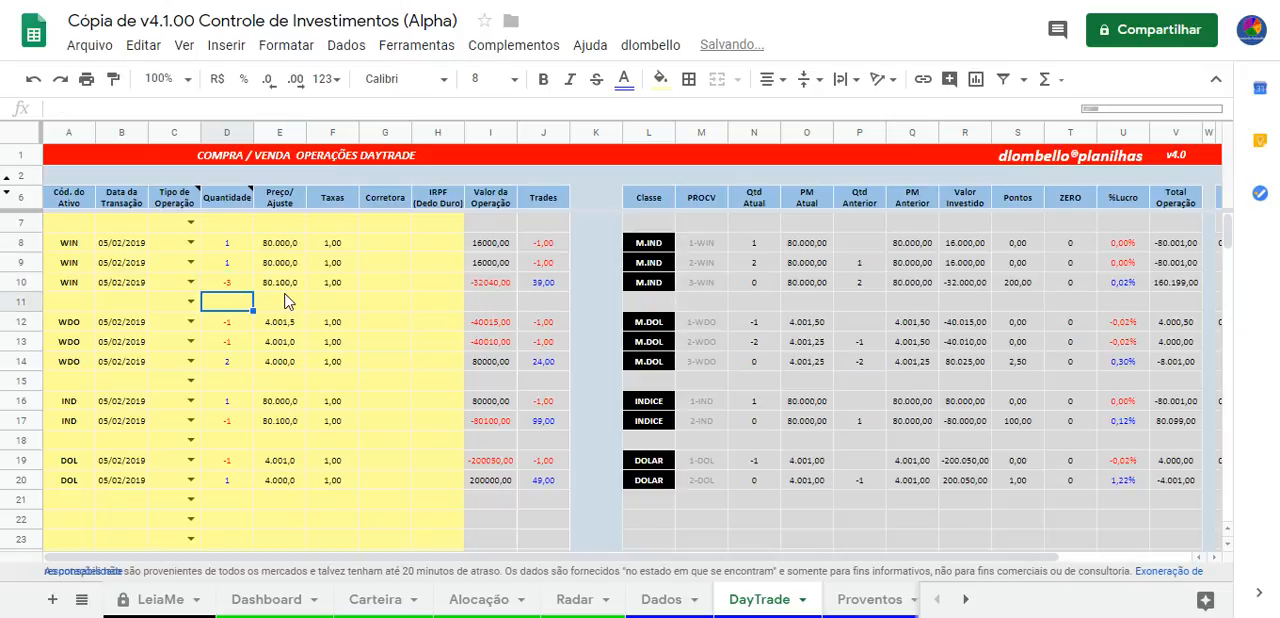
Check the quantities of the three WIN operations in rows 8 to 10
key(Down)
key(Left)
key(Left)
key(Left)
key(Up)
key(Up)
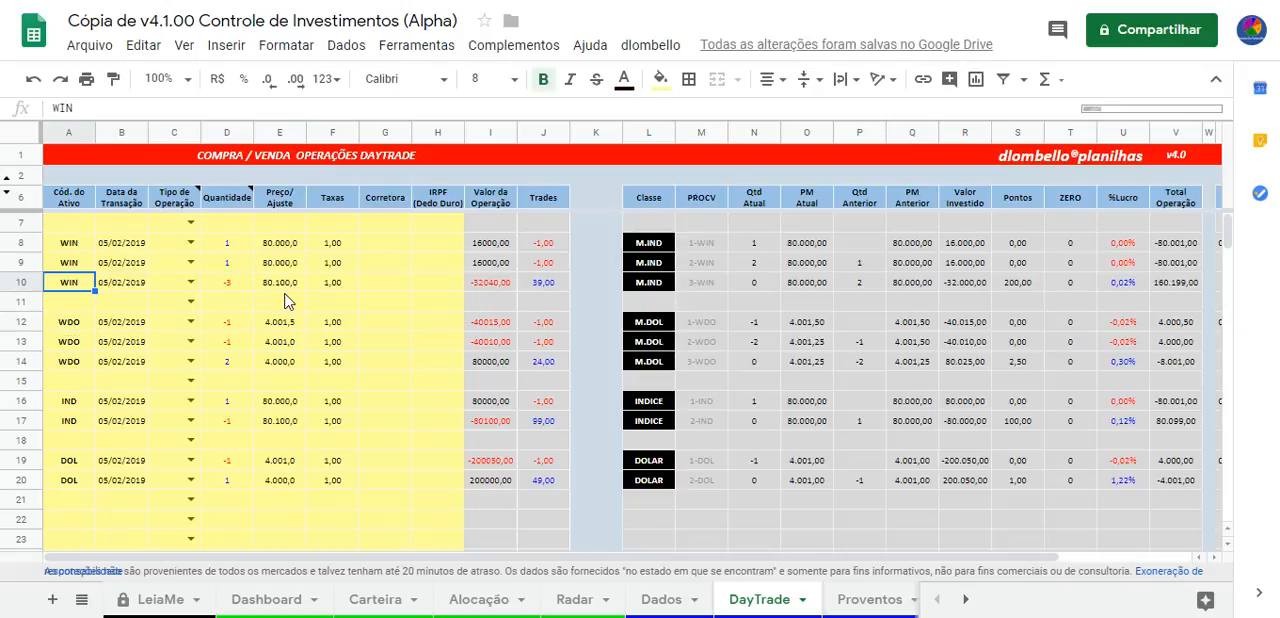
key(Right)
key(Right)
key(Right)
key(shift+Up)
key(shift+Up)
Highlight the WIN operations in rows 8 to 10 from the asset code through Qtd Atual, and check the WDO price in row 12
key(Left)
key(Left)
key(Left)
key(Up)
key(Up)
key(shift+Right)
key(shift+Right)
key(shift+Right)
key(shift+Right)
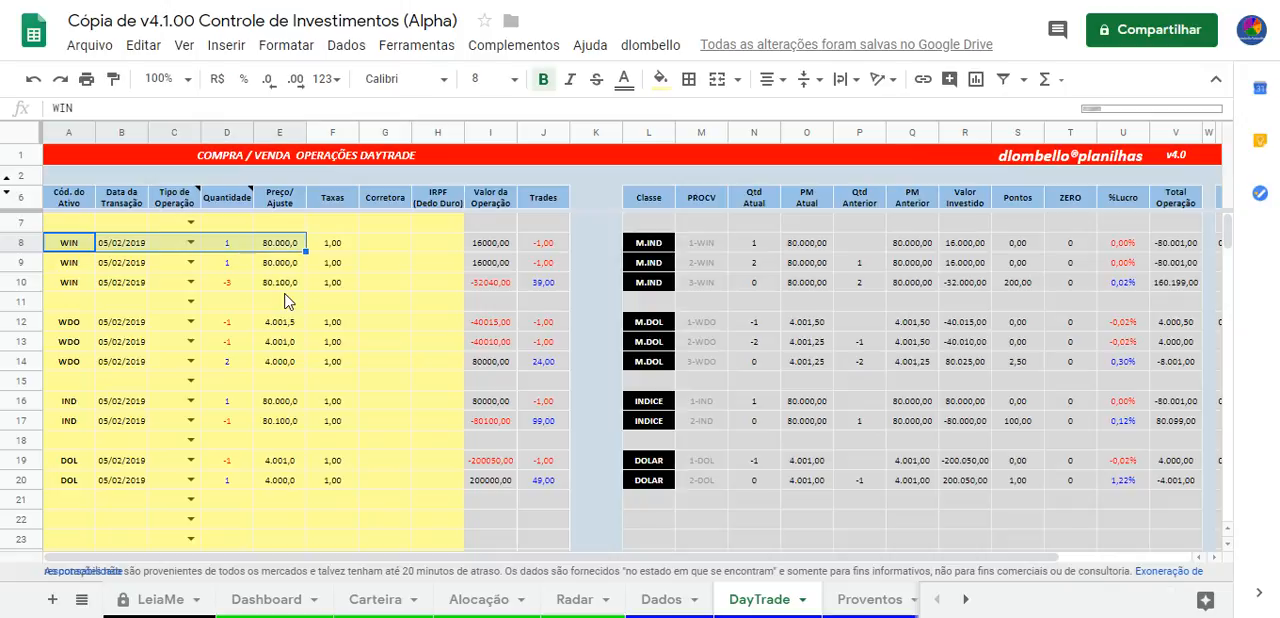
key(shift+Down)
key(shift+Down)
key(shift+Right)
key(shift+Right)
key(shift+Right)
key(shift+Right)
key(shift+Right)
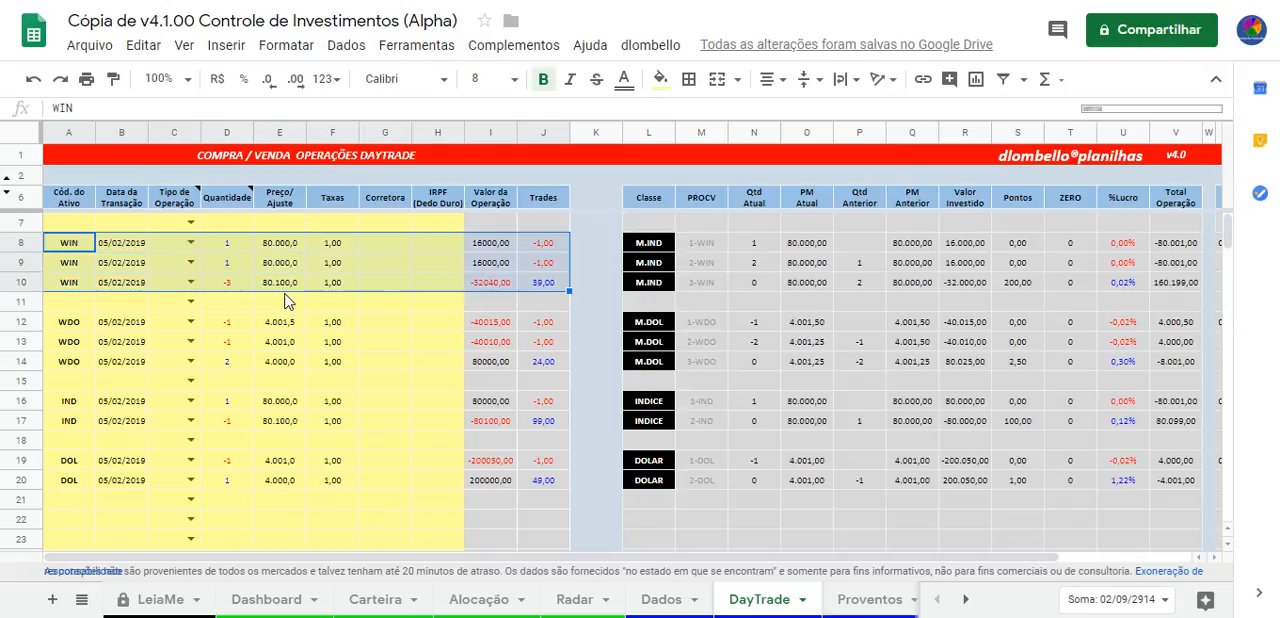
key(shift+Right)
key(shift+Right)
key(shift+Right)
key(shift+Right)
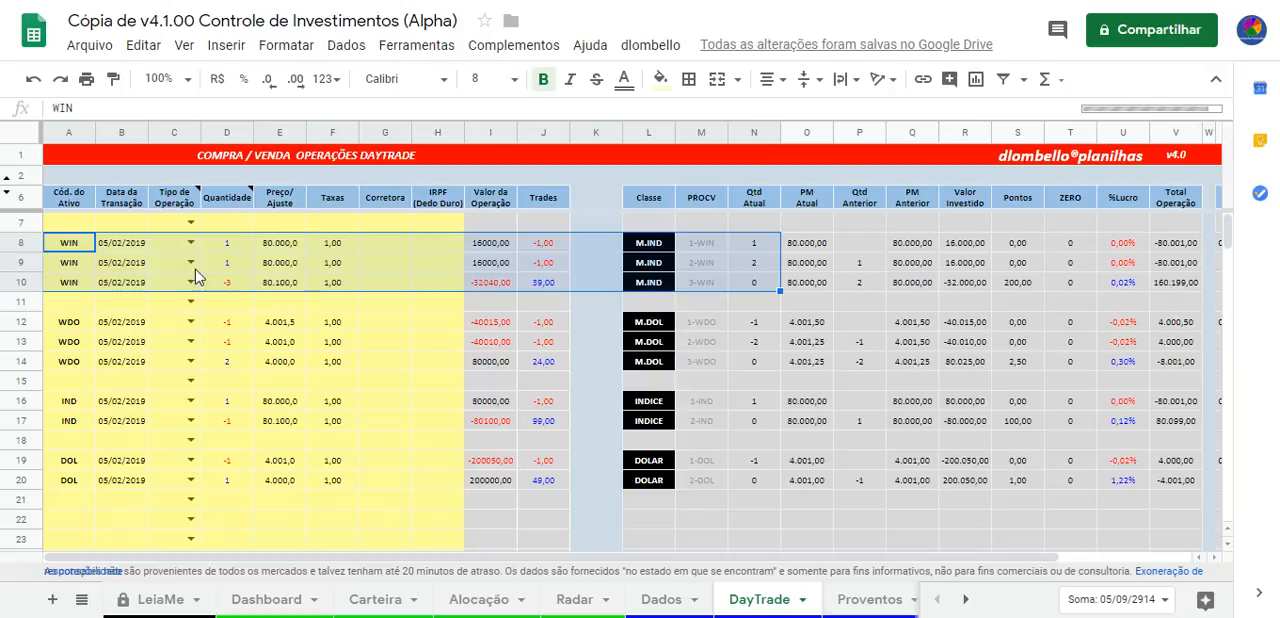
click(284, 326)
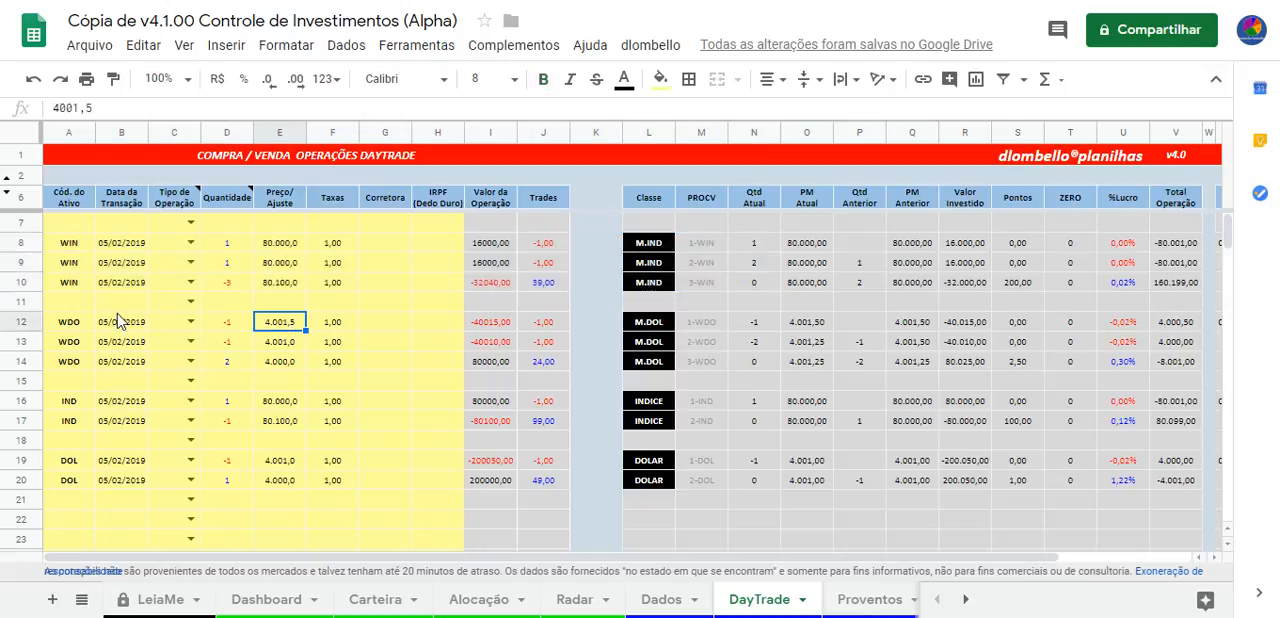
Check the quantities of the WIN operations in rows 8 and 10 and the Preço/Ajuste in row 10
click(242, 245)
click(232, 283)
key(ctrl+z)
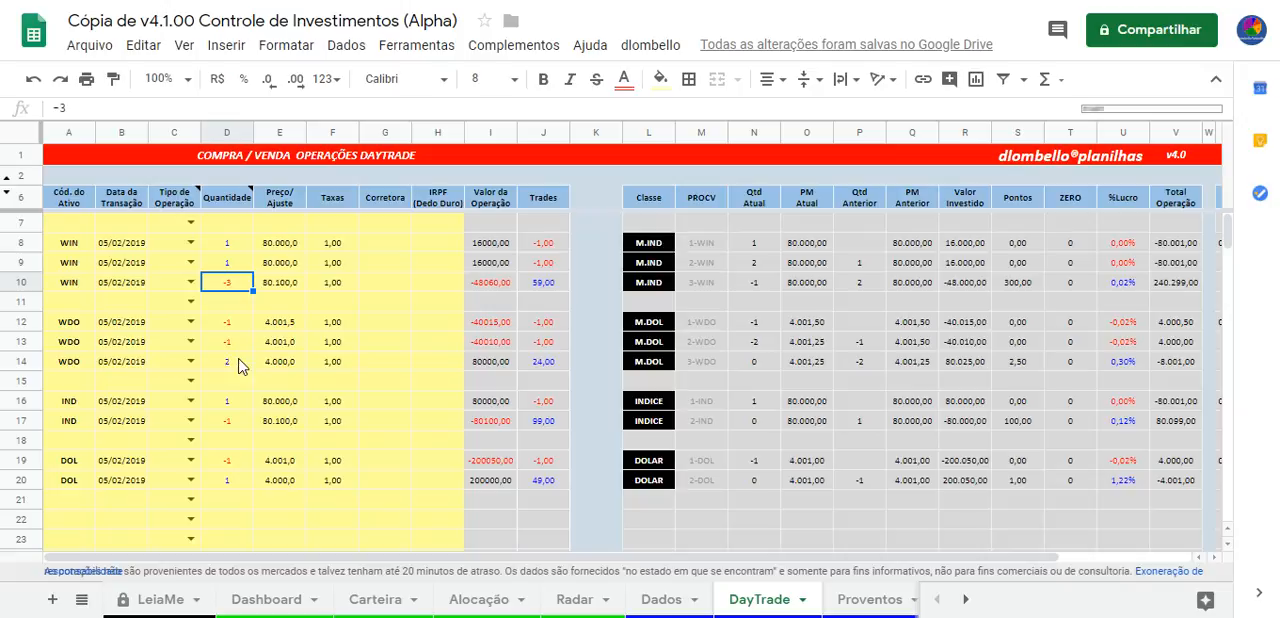
drag(72, 282, 176, 269)
click(235, 283)
click(277, 287)
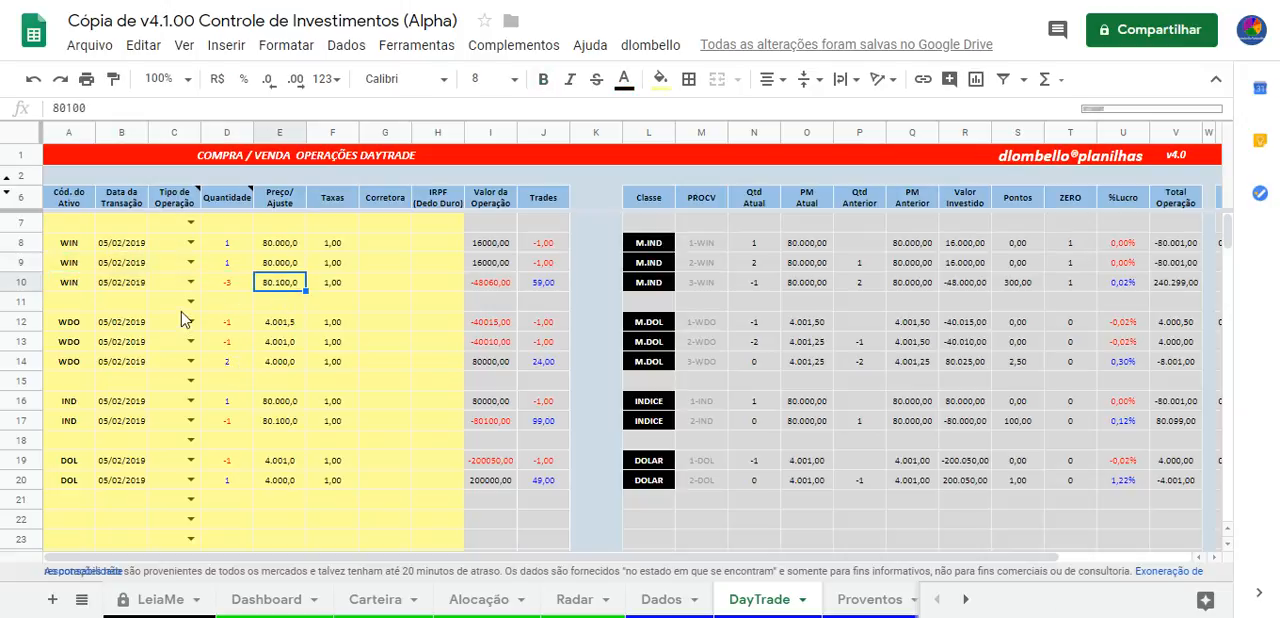
Set the quantity of the WIN operation in row 10 to -2 and check its Qtd Anterior and Qtd Atual
click(227, 287)
text(-2)
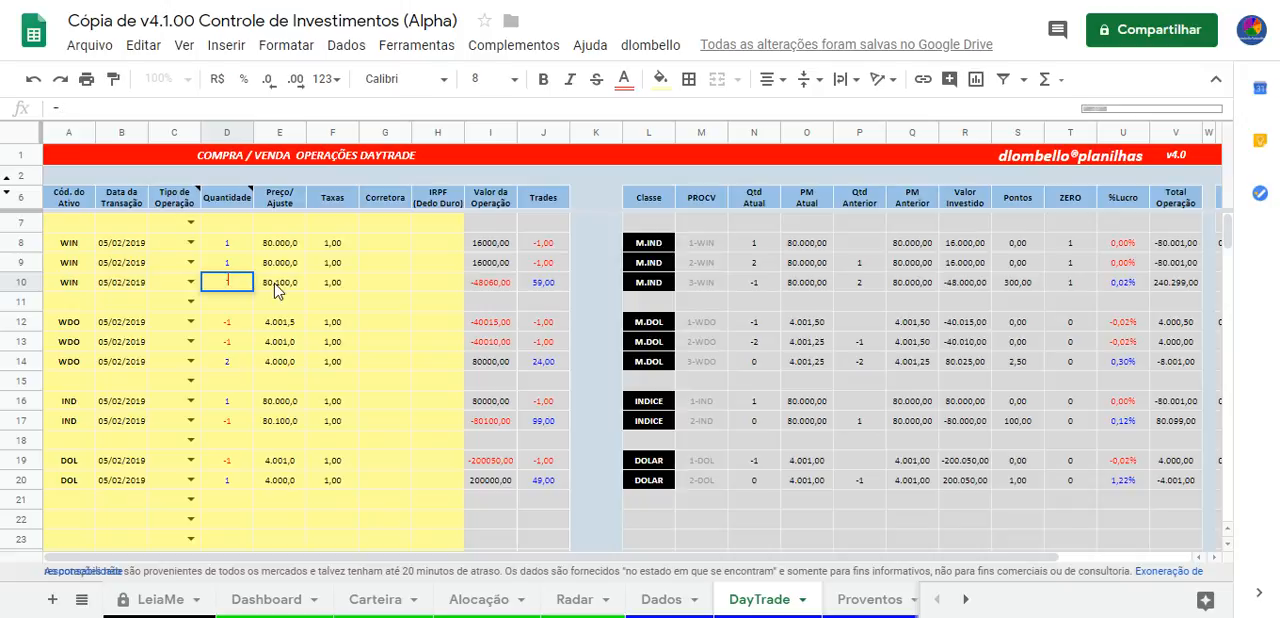
key(Return)
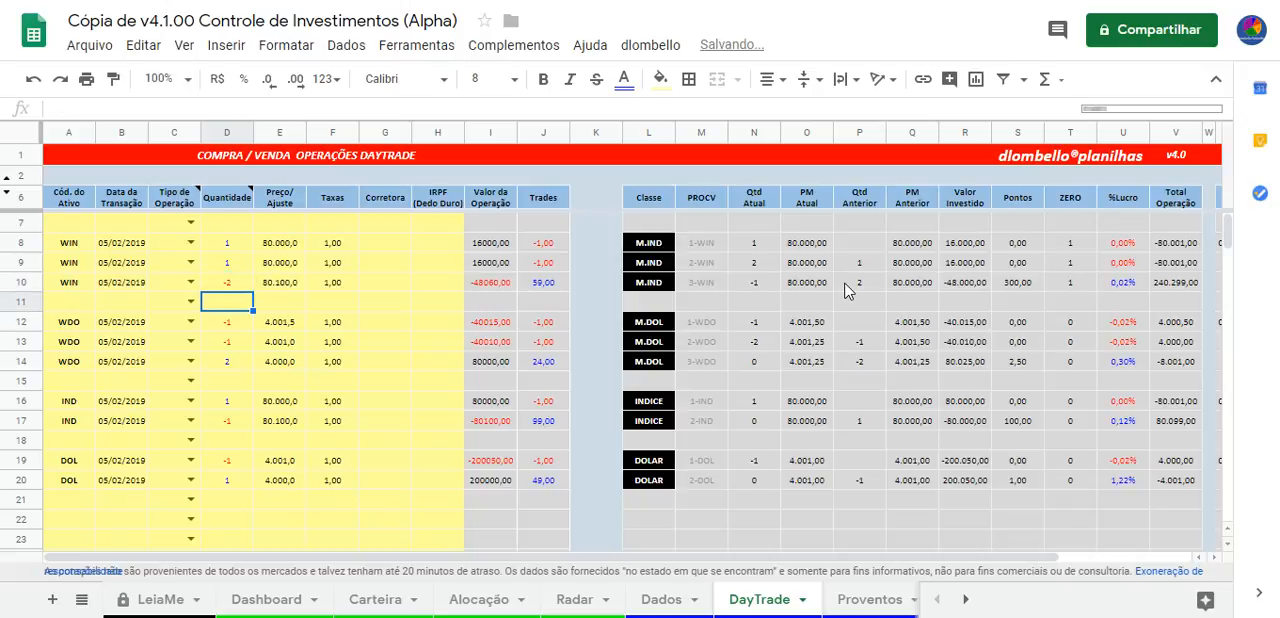
click(872, 285)
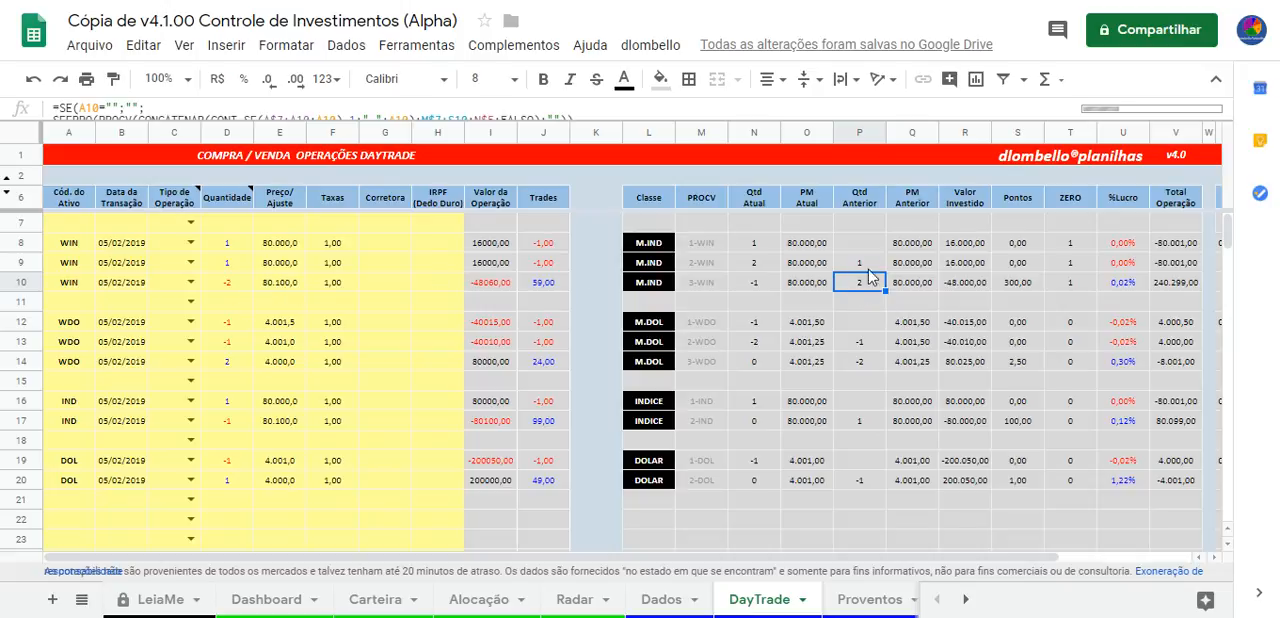
click(753, 287)
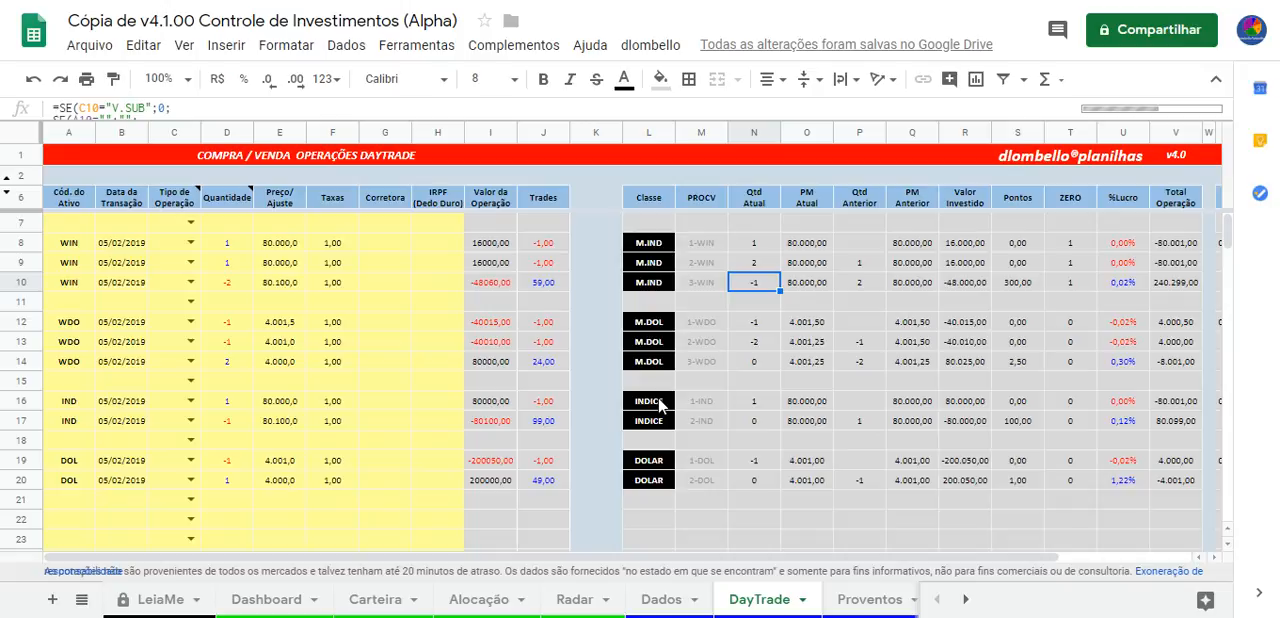
Copy the WIN operation in row 10, from asset code through Taxas, into row 11
click(80, 286)
shift+click(337, 283)
key(ctrl+c)
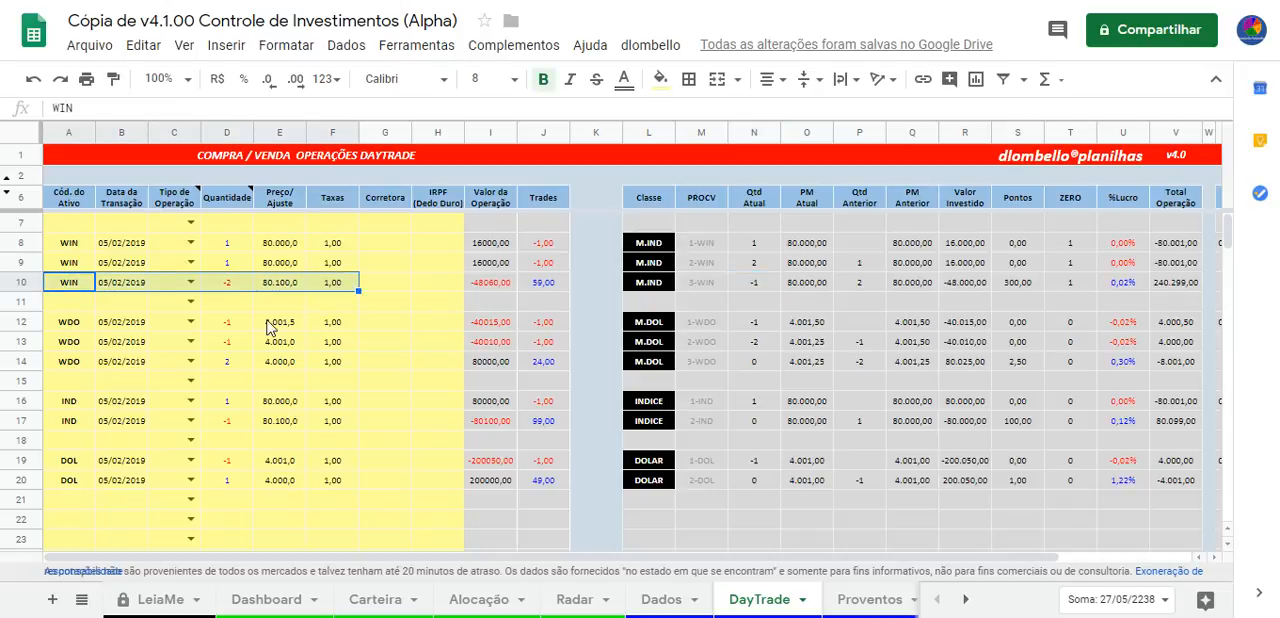
click(85, 300)
key(ctrl+v)
Clear the Taxas values of the WIN operations in rows 10 and 11
click(332, 283)
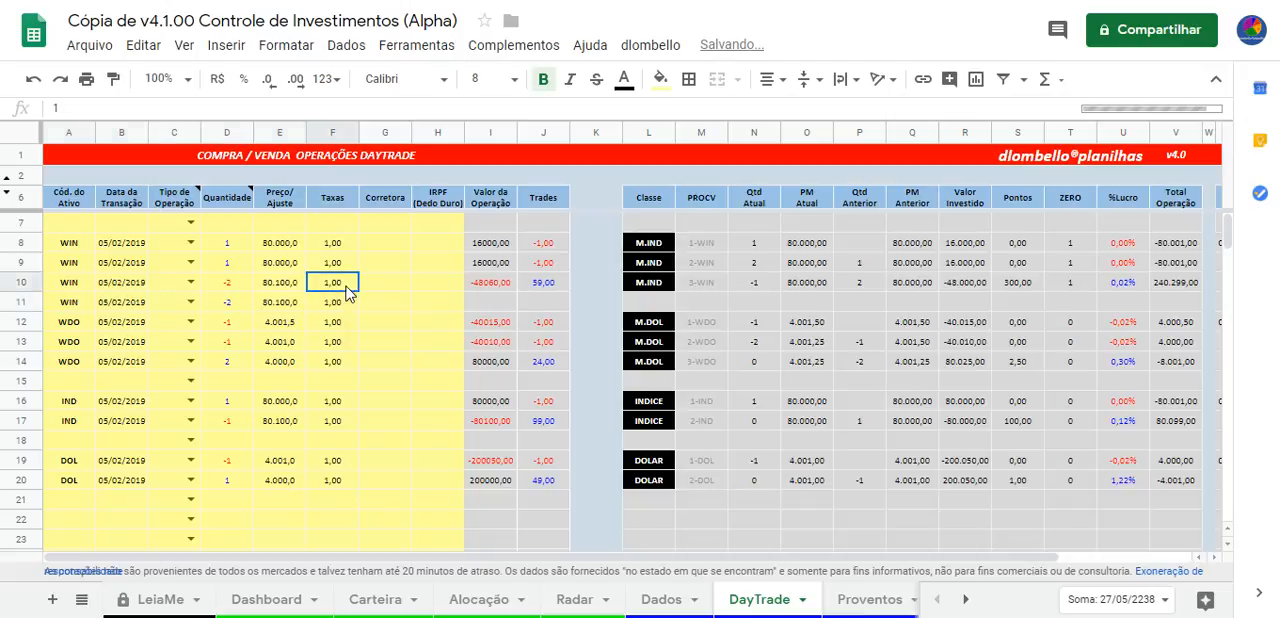
click(298, 285)
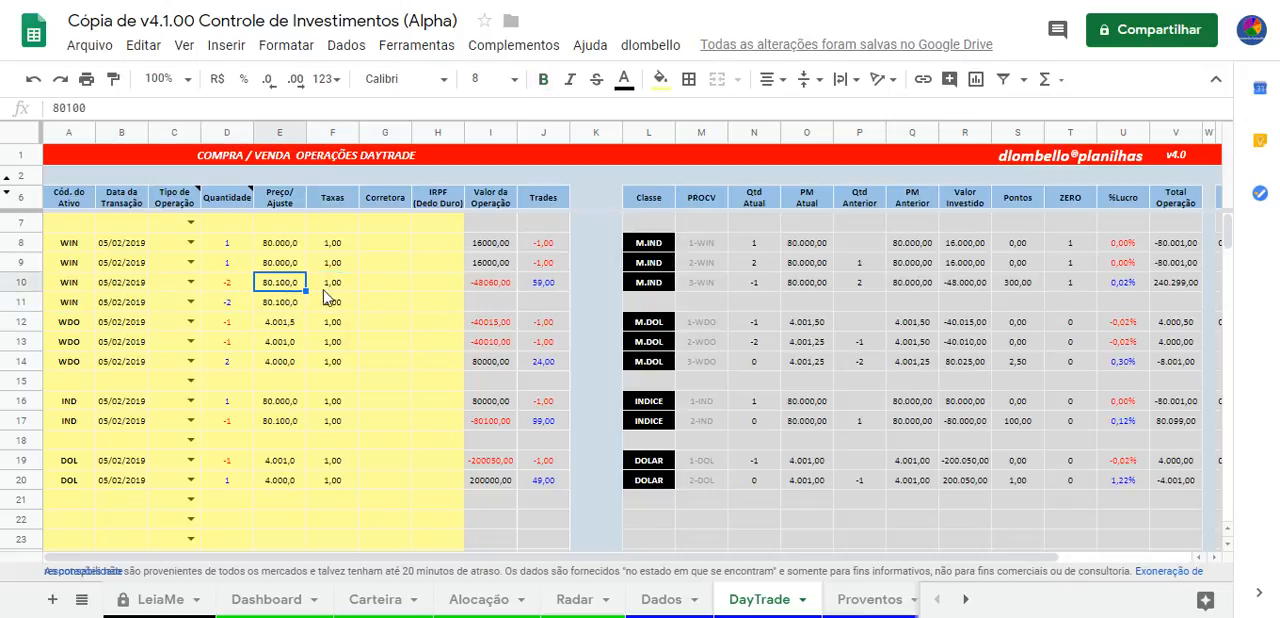
click(334, 288)
click(336, 307)
click(348, 283)
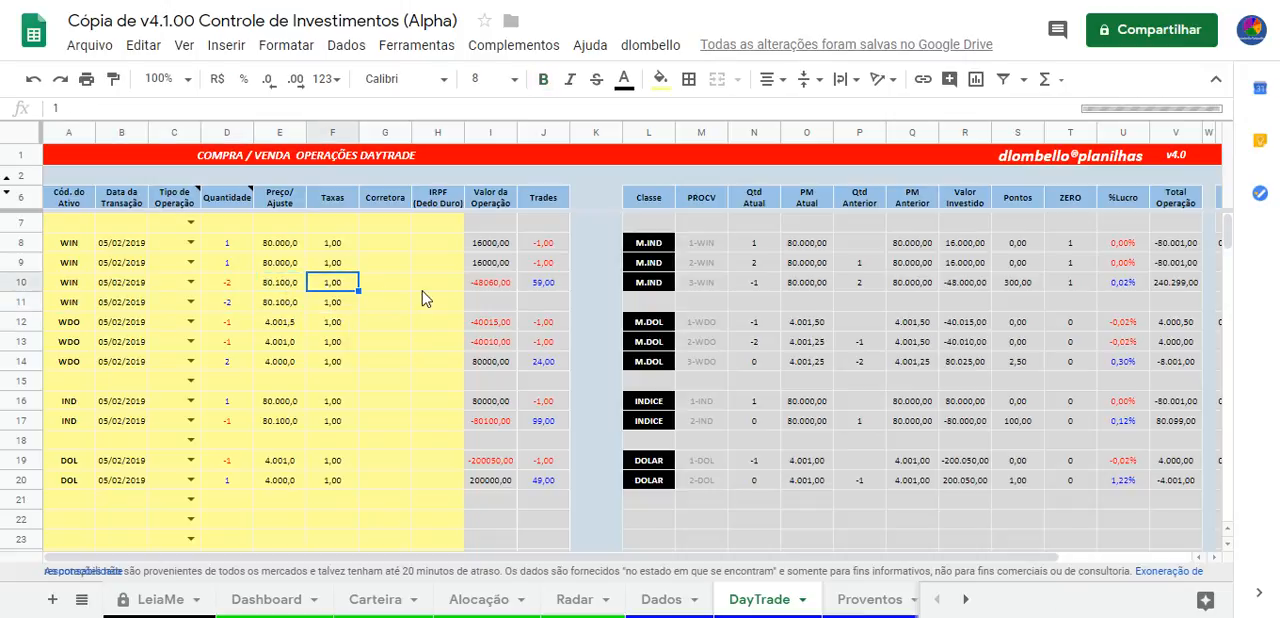
key(Left)
key(Right)
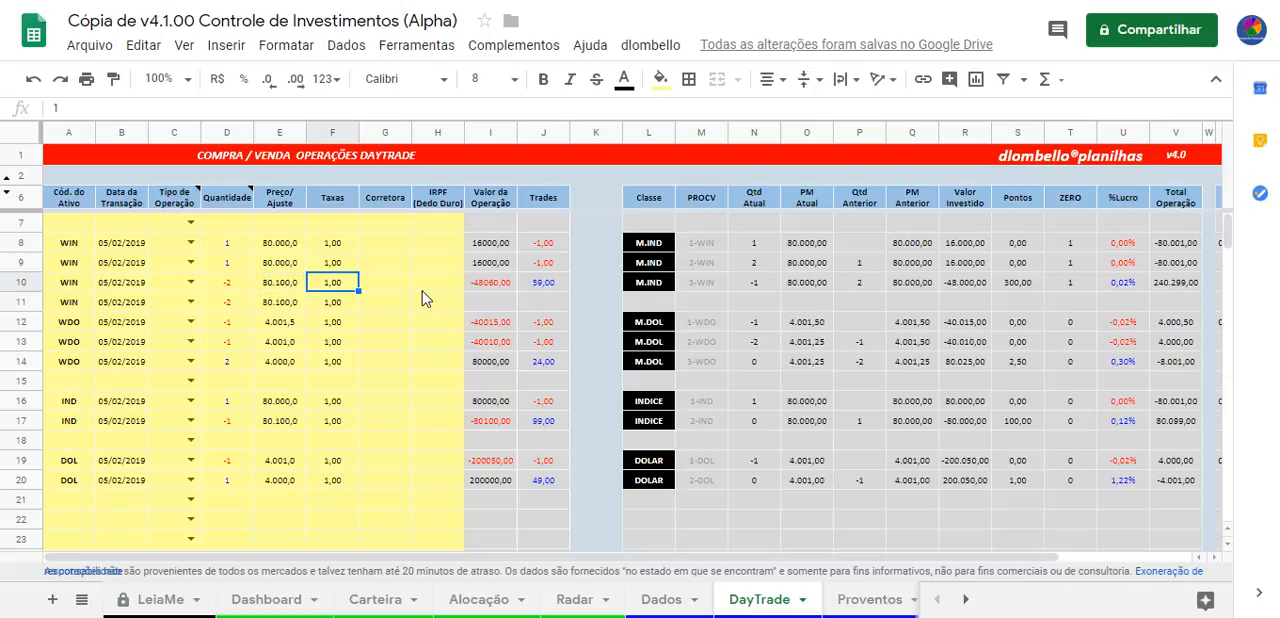
key(Down)
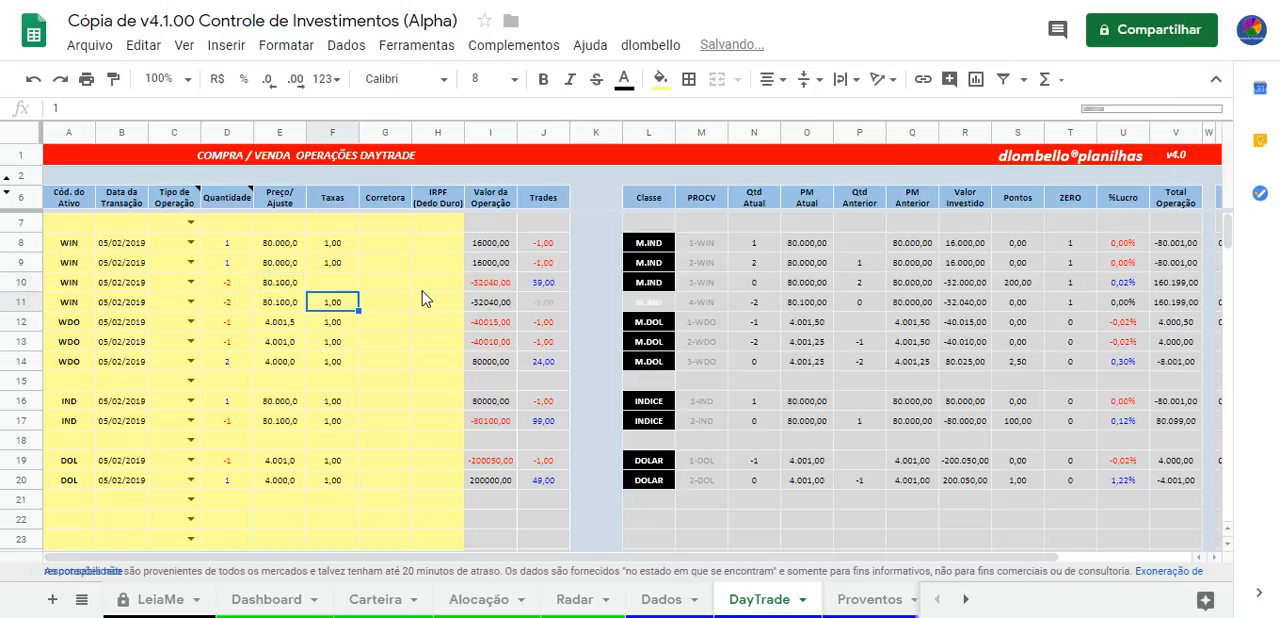
key(Up)
key(Down)
key(Down)
key(Up)
key(Up)
key(Down)
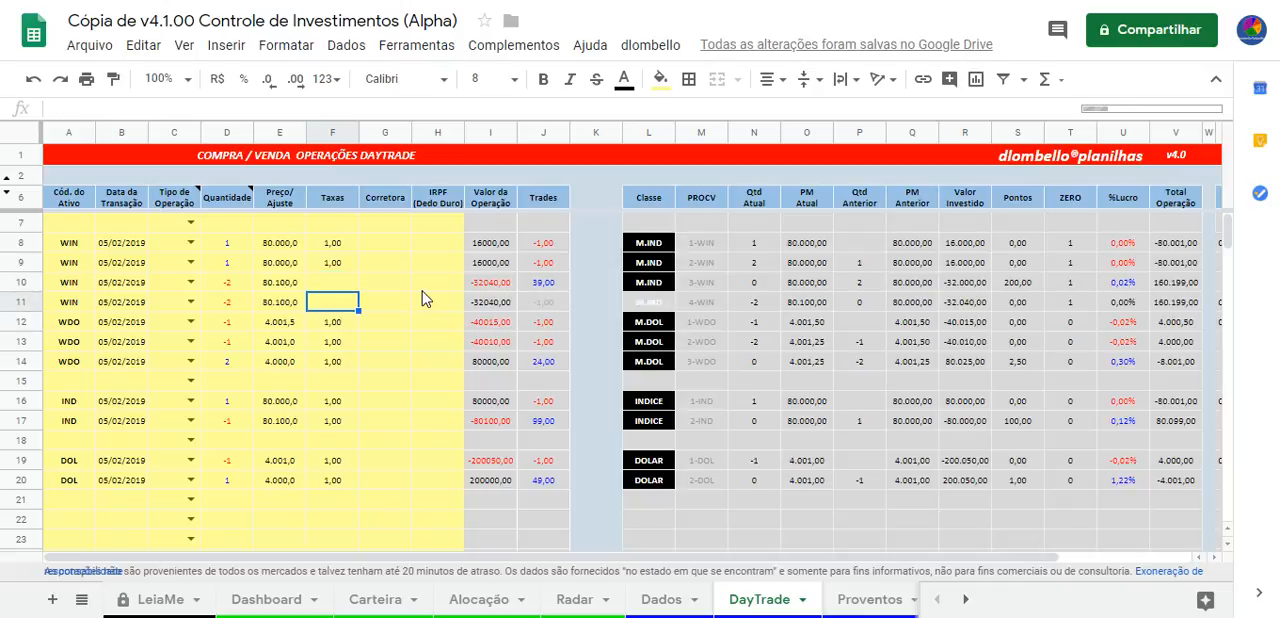
key(Up)
key(Down)
key(Down)
key(Up)
key(Up)
key(Down)
key(Up)
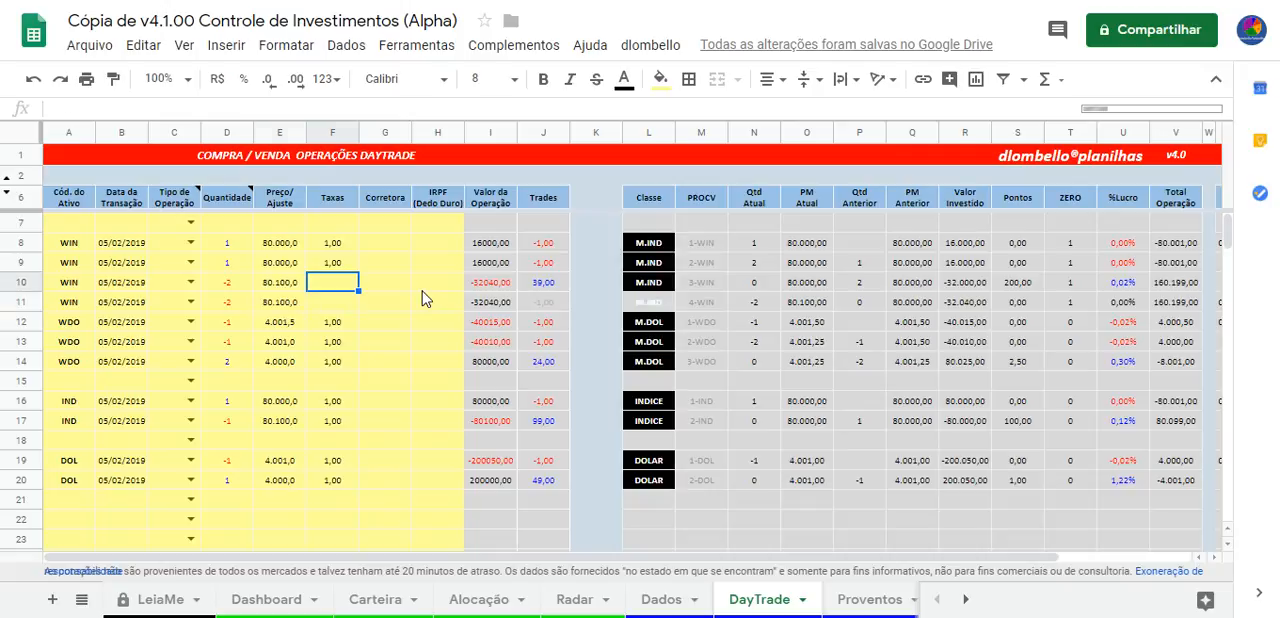
key(Down)
key(Left)
key(Left)
key(Right)
key(Up)
key(Right)
key(Right)
Set the quantity of the WIN operation in row 11 to -1
key(Down)
key(Up)
key(Left)
key(Left)
key(Right)
key(Left)
key(Left)
key(Down)
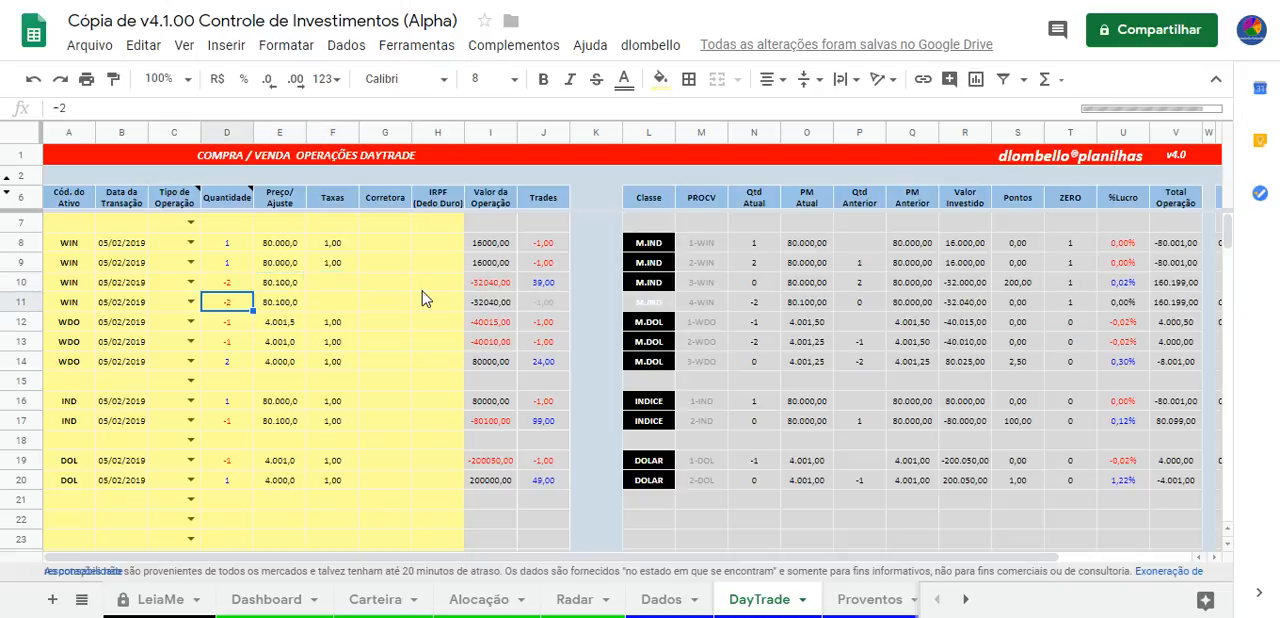
text(1)
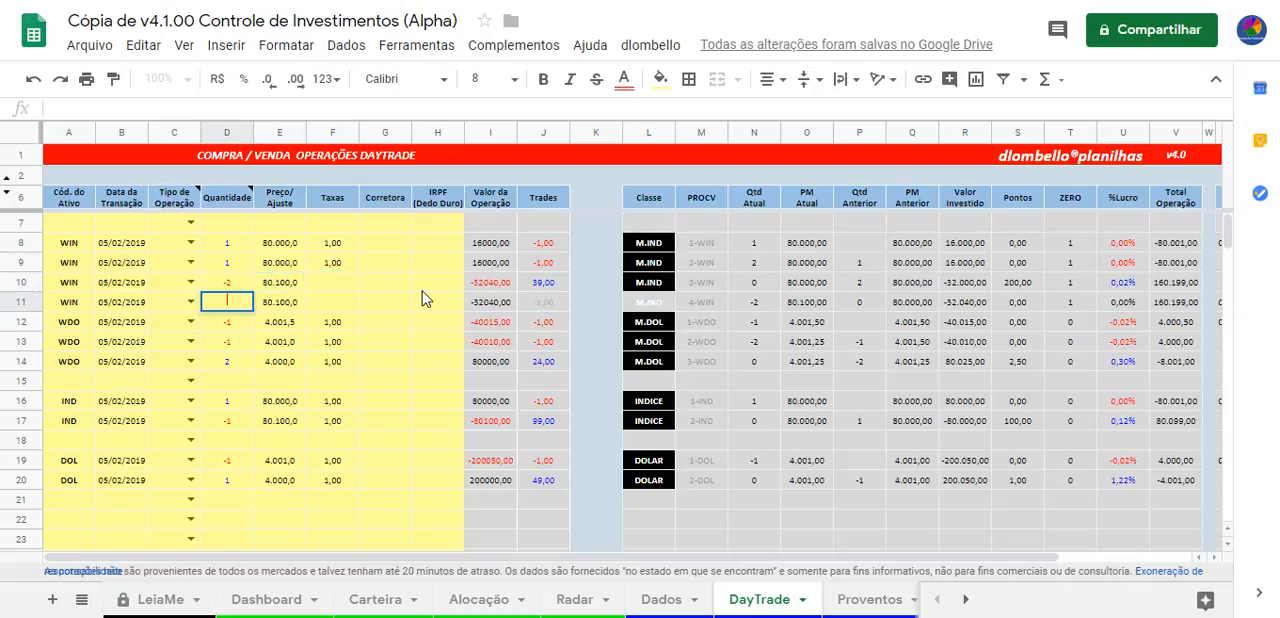
text(1)
key(Return)
Clear the three WDO operations in rows 12 to 14, from asset code through Taxas
key(Left)
key(Left)
key(Left)
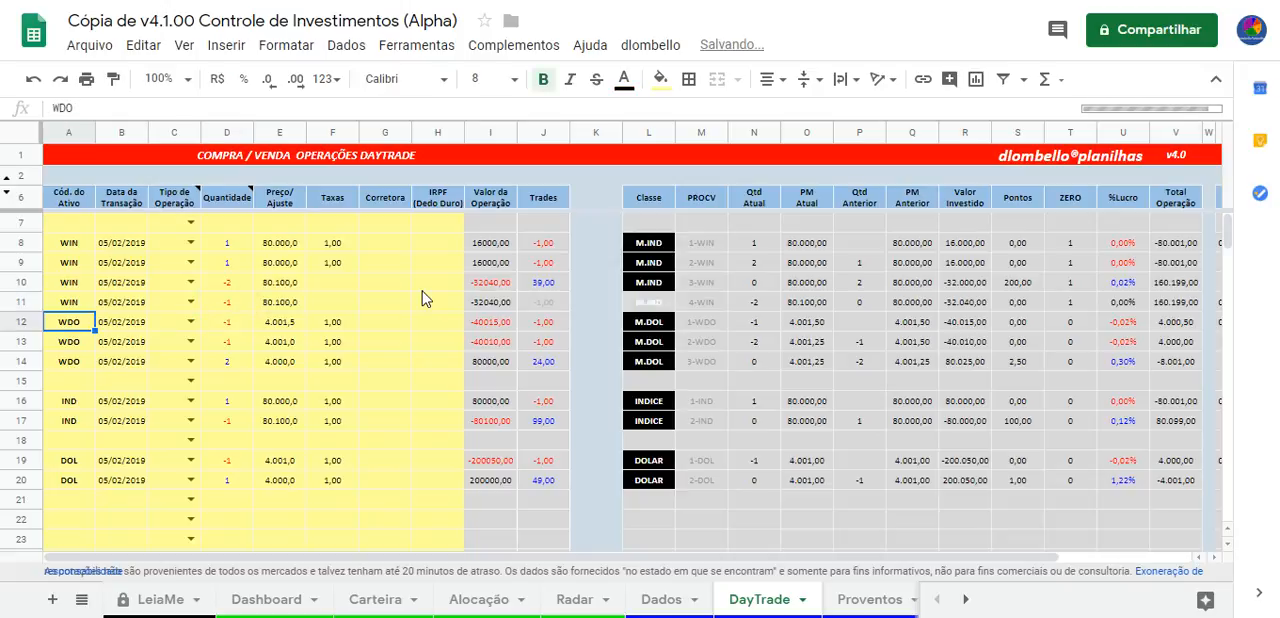
key(shift+Right)
key(shift+Right)
key(shift+Right)
key(shift+Right)
key(shift+Right)
key(shift+Down)
key(shift+Down)
key(shift+Down)
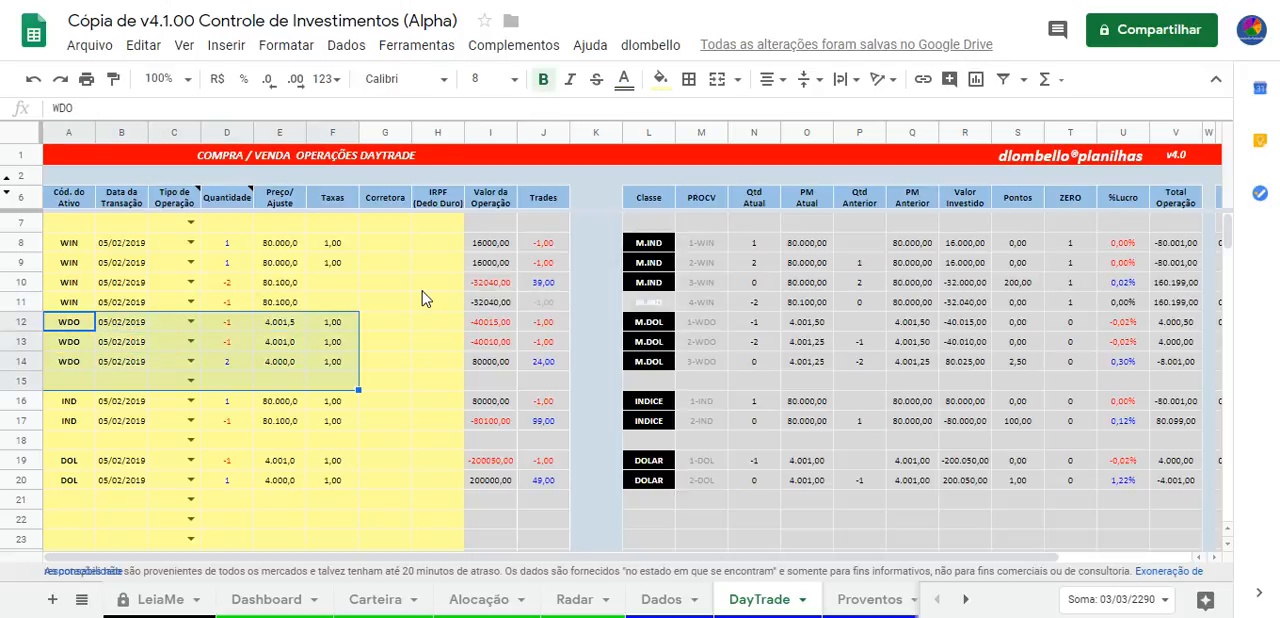
key(Delete)
key(Up)
key(Up)
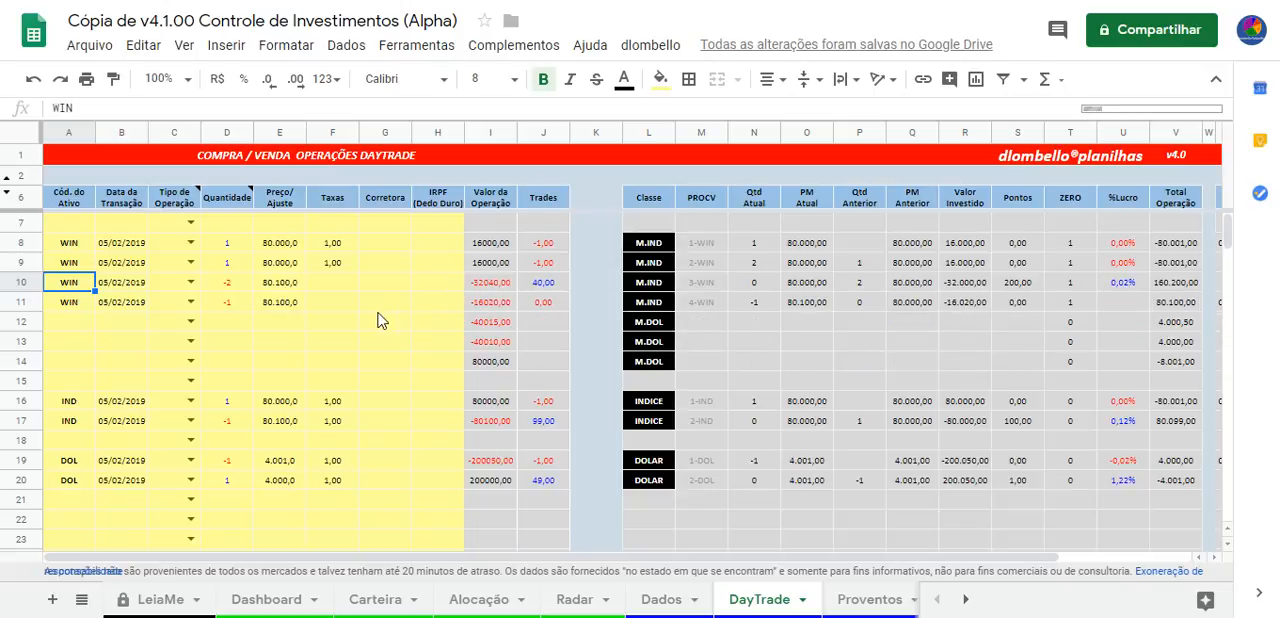
Set the Taxas of the WIN operations in rows 10 and 11 to 1
click(337, 288)
text(1)
key(Return)
text(1)
click(330, 354)
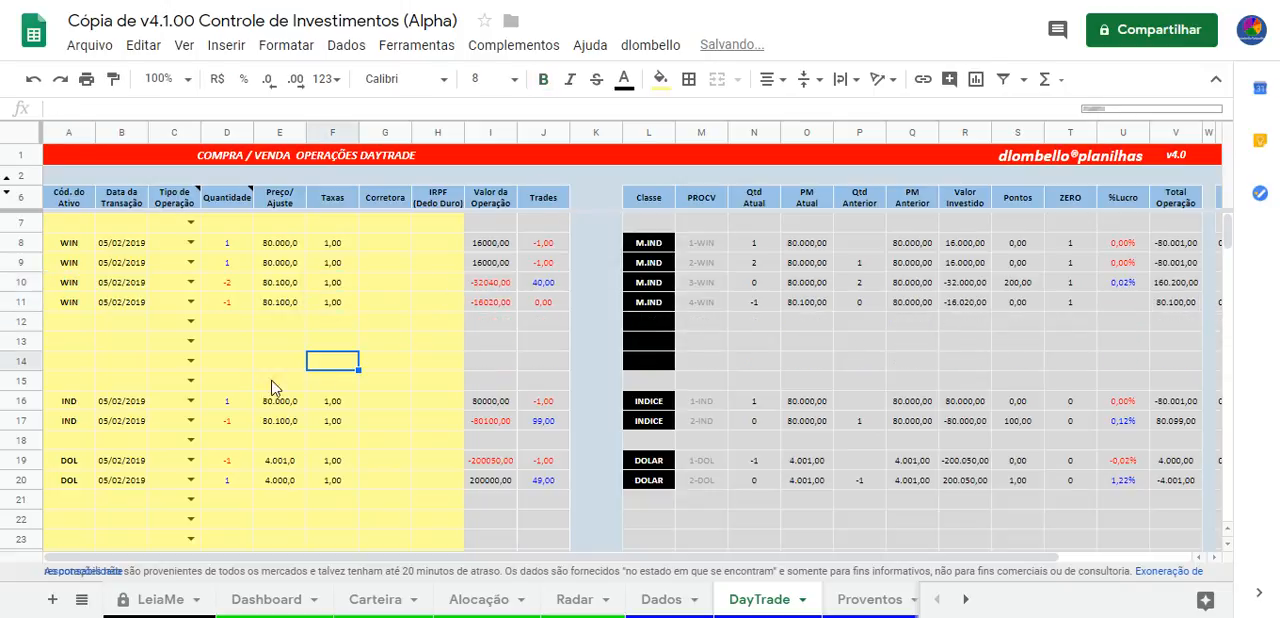
click(347, 288)
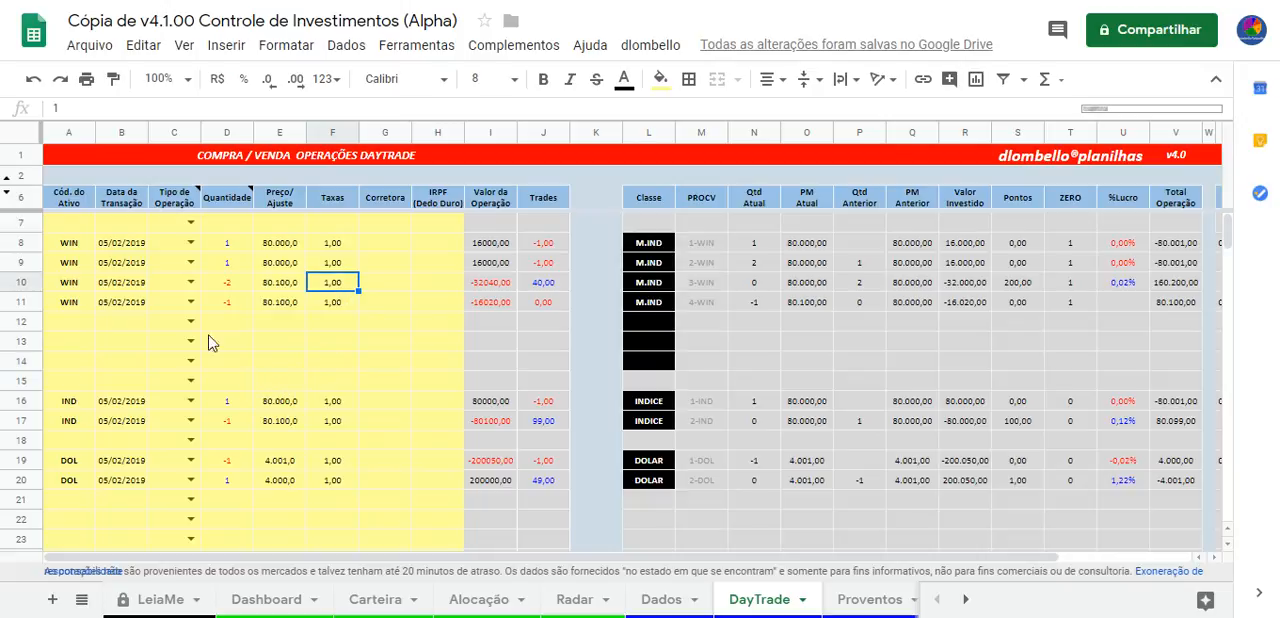
Highlight the WIN operations in rows 8 to 11, check Qtd Atual in rows 10 and 11, and highlight the PM Atual column
drag(68, 245, 834, 256)
click(75, 288)
drag(75, 288, 938, 310)
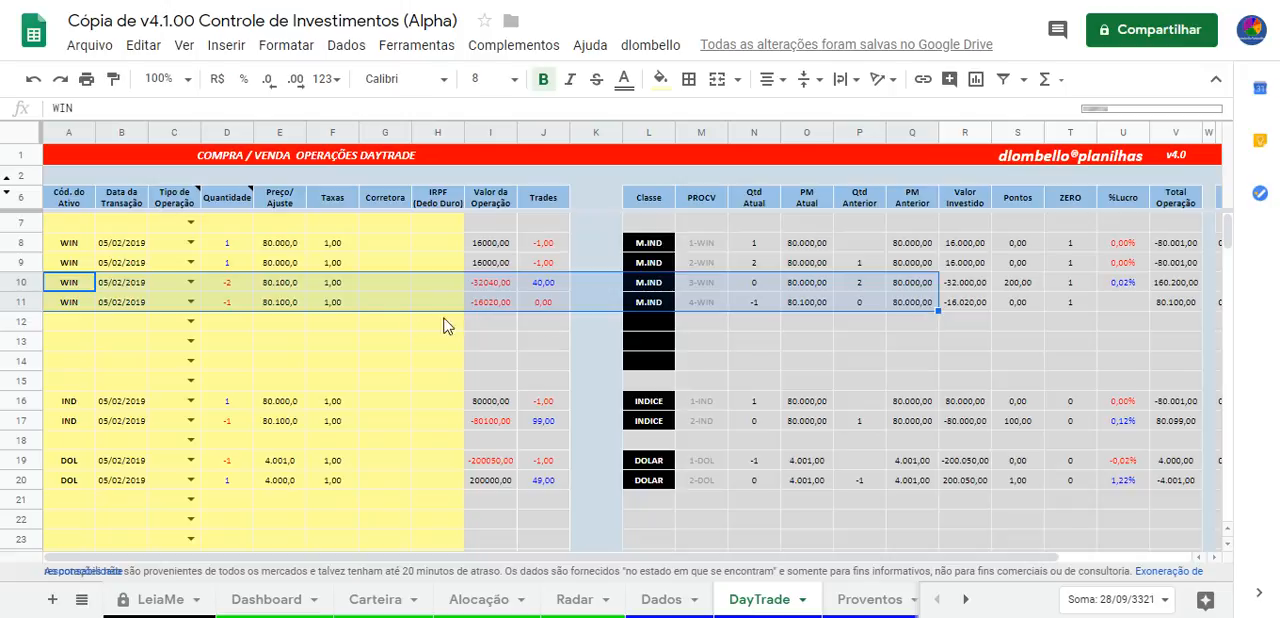
click(766, 289)
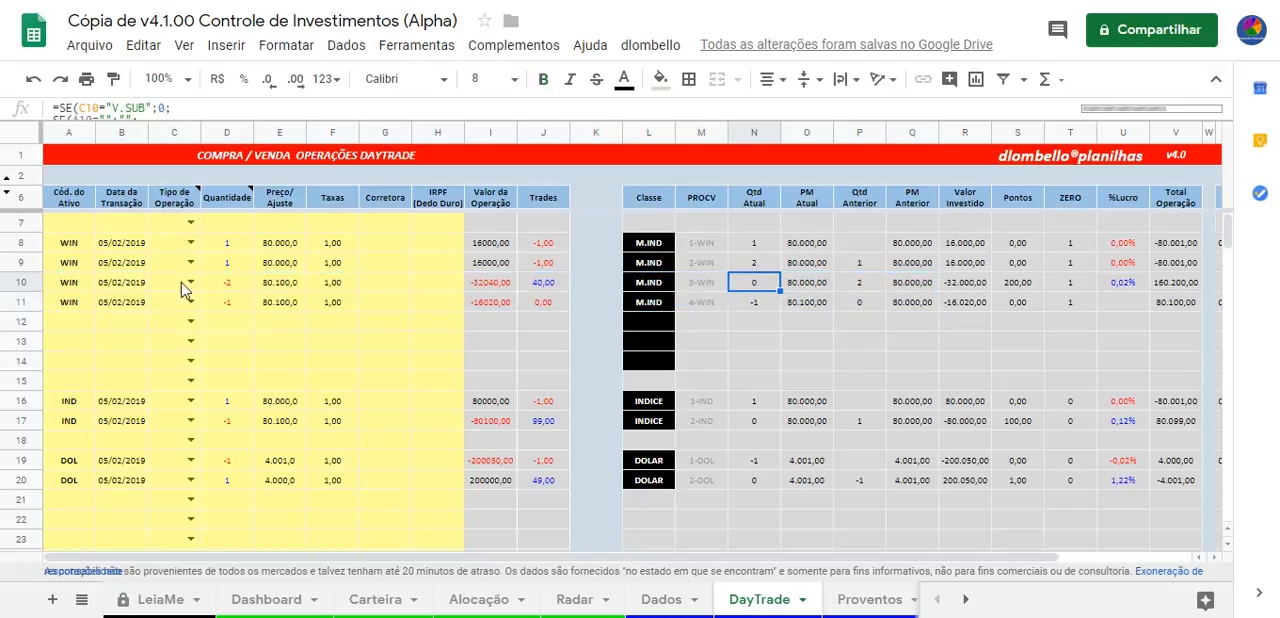
drag(85, 303, 905, 304)
click(754, 308)
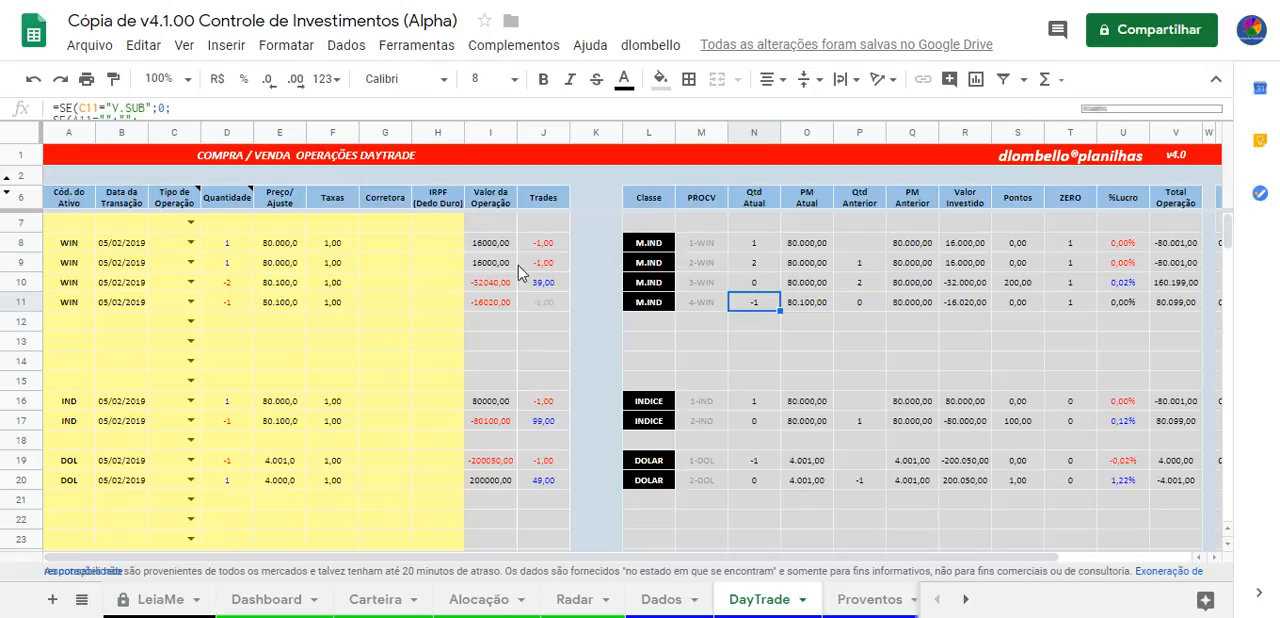
click(810, 128)
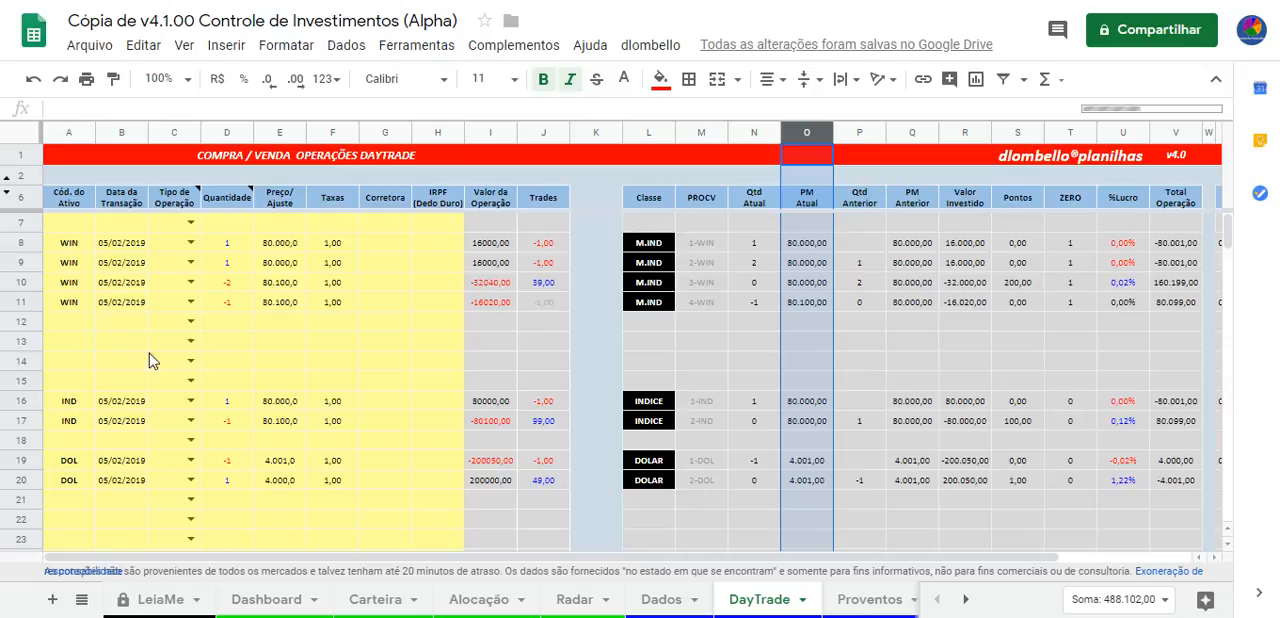
Clear the WIN operation in row 11, from asset code through Corretora
click(90, 324)
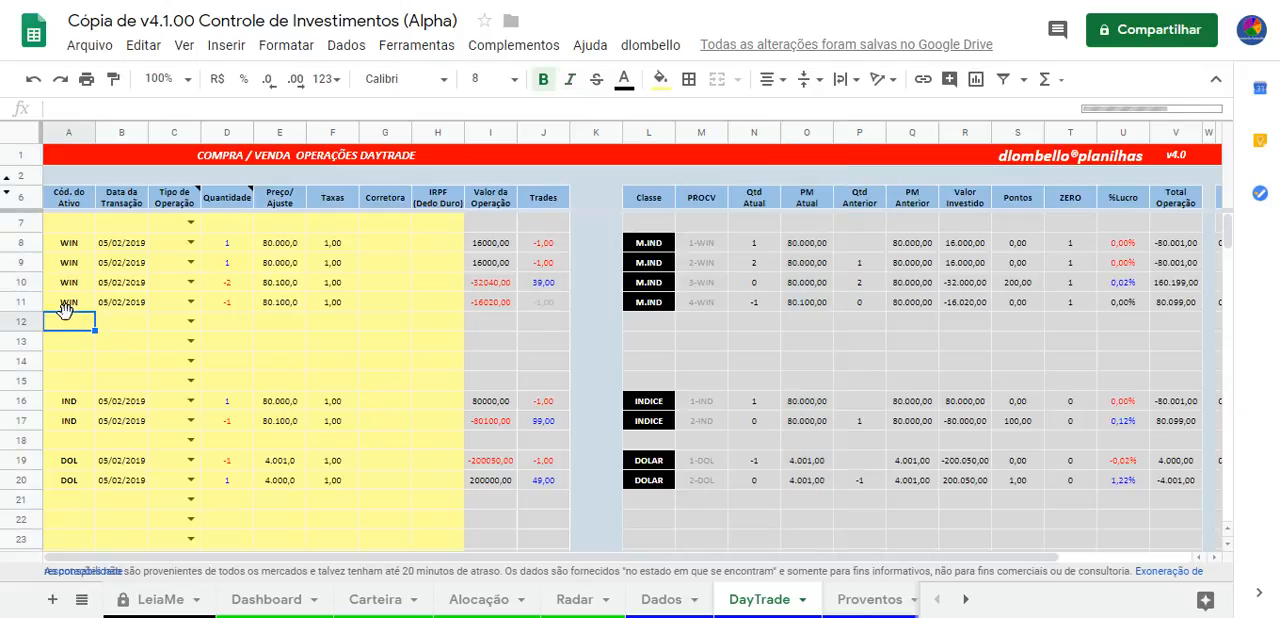
drag(64, 302, 370, 310)
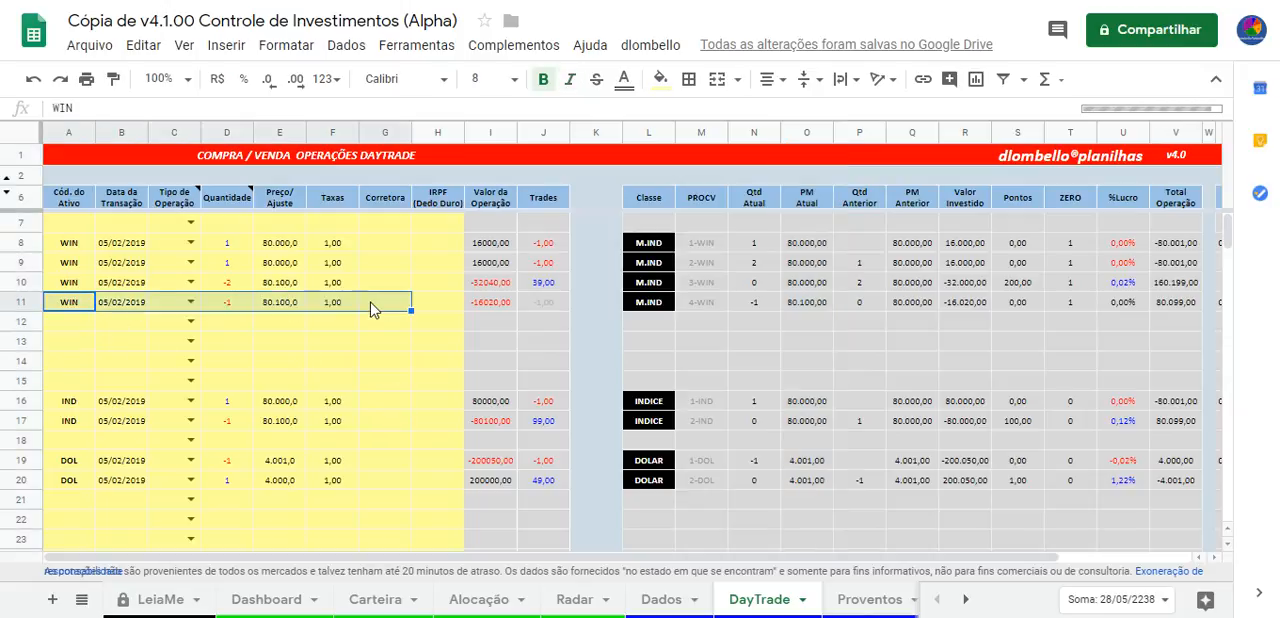
key(Delete)
click(372, 343)
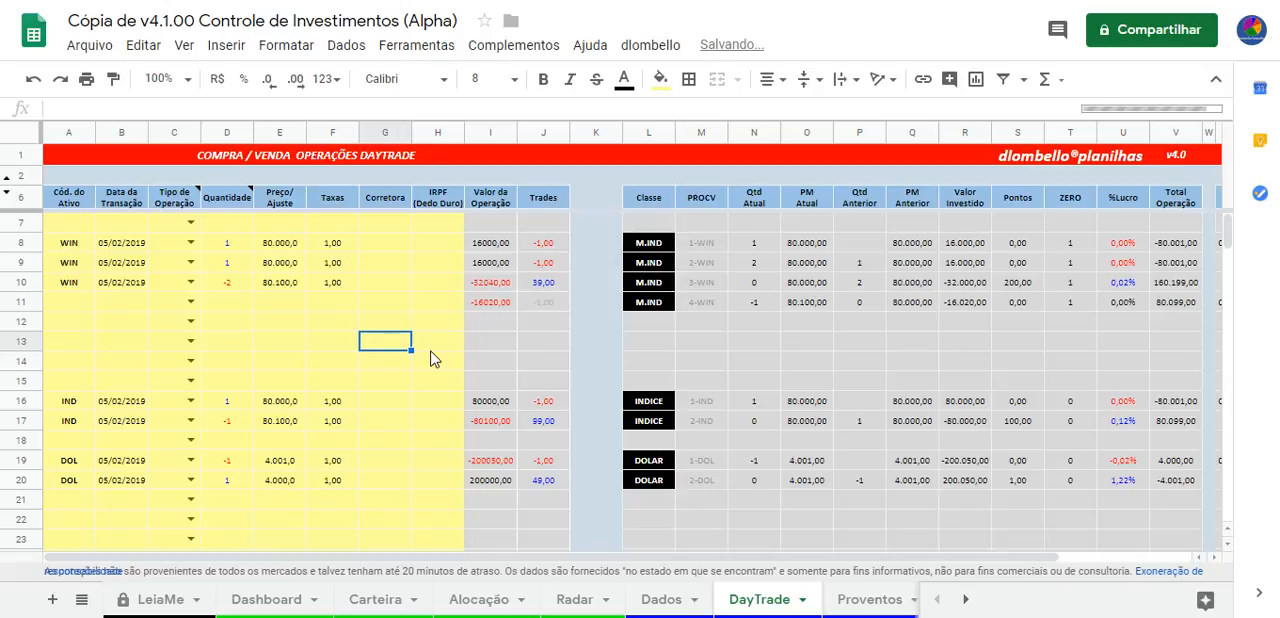
On the Dados sheet, enlarge the Tipo de Operação note, highlight its explanation video link and dismiss the note
click(665, 600)
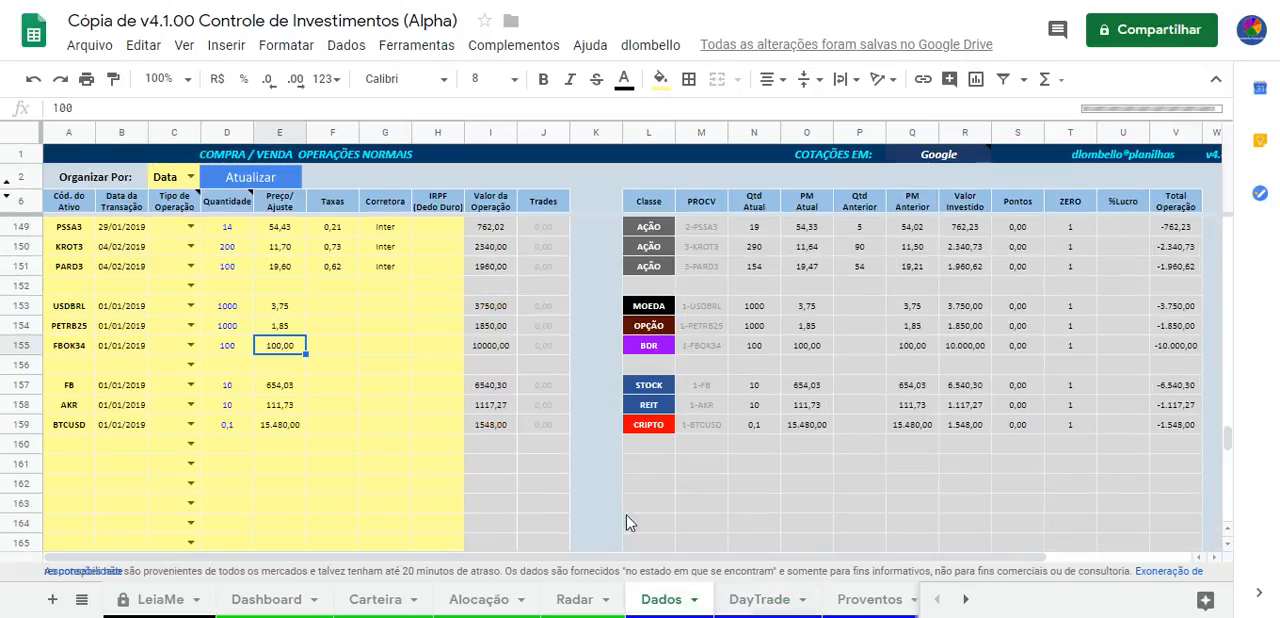
mouse_move(191, 203)
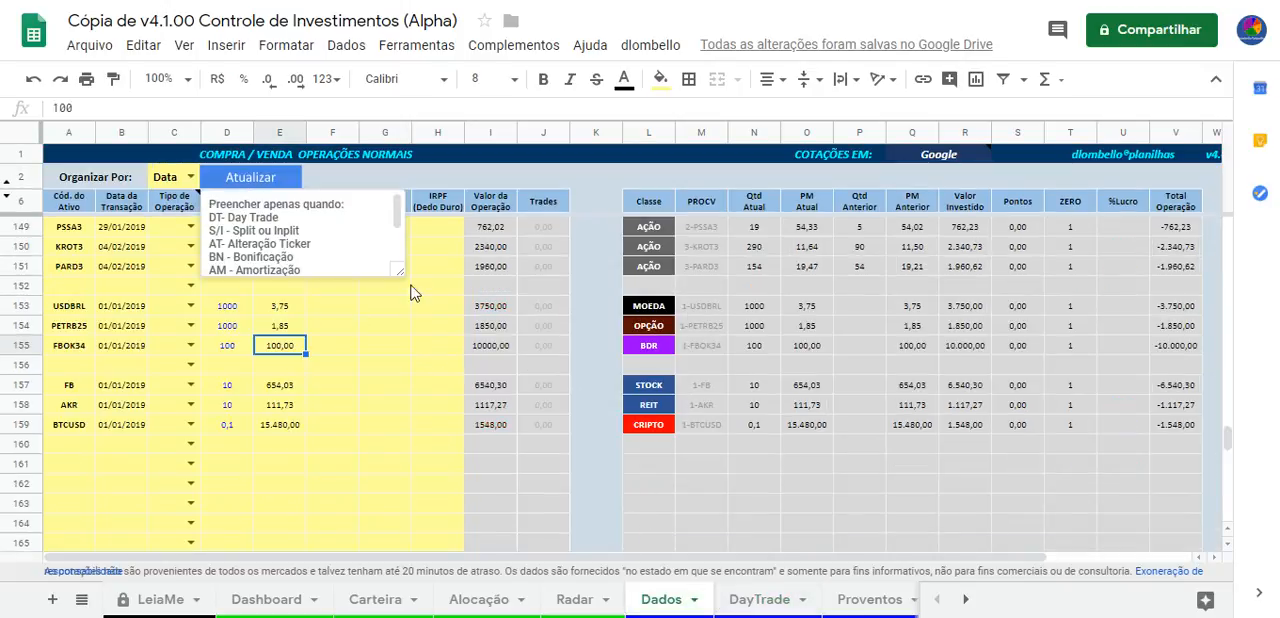
drag(398, 271, 430, 348)
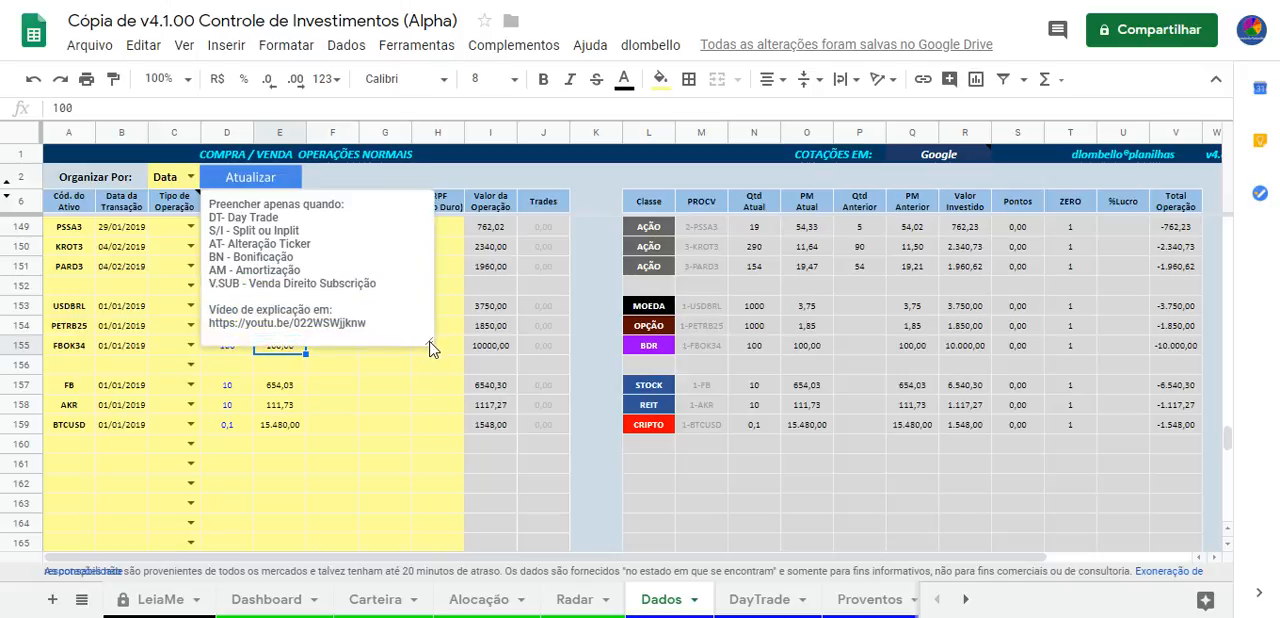
drag(370, 323, 208, 310)
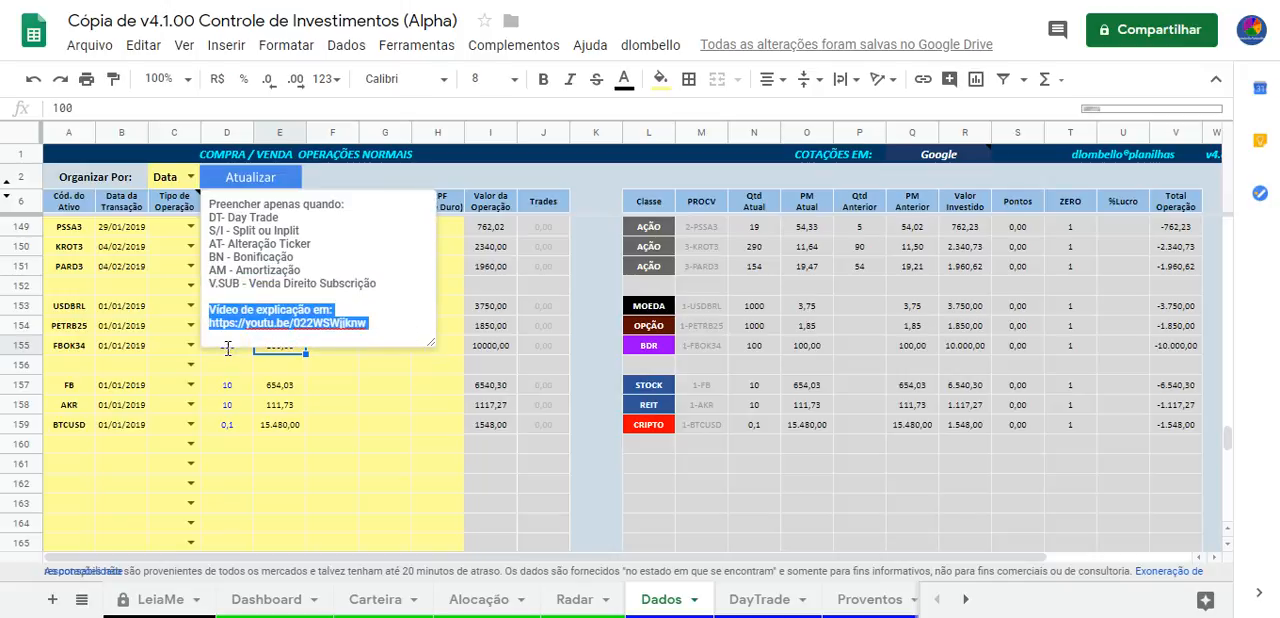
click(368, 340)
drag(391, 319, 209, 327)
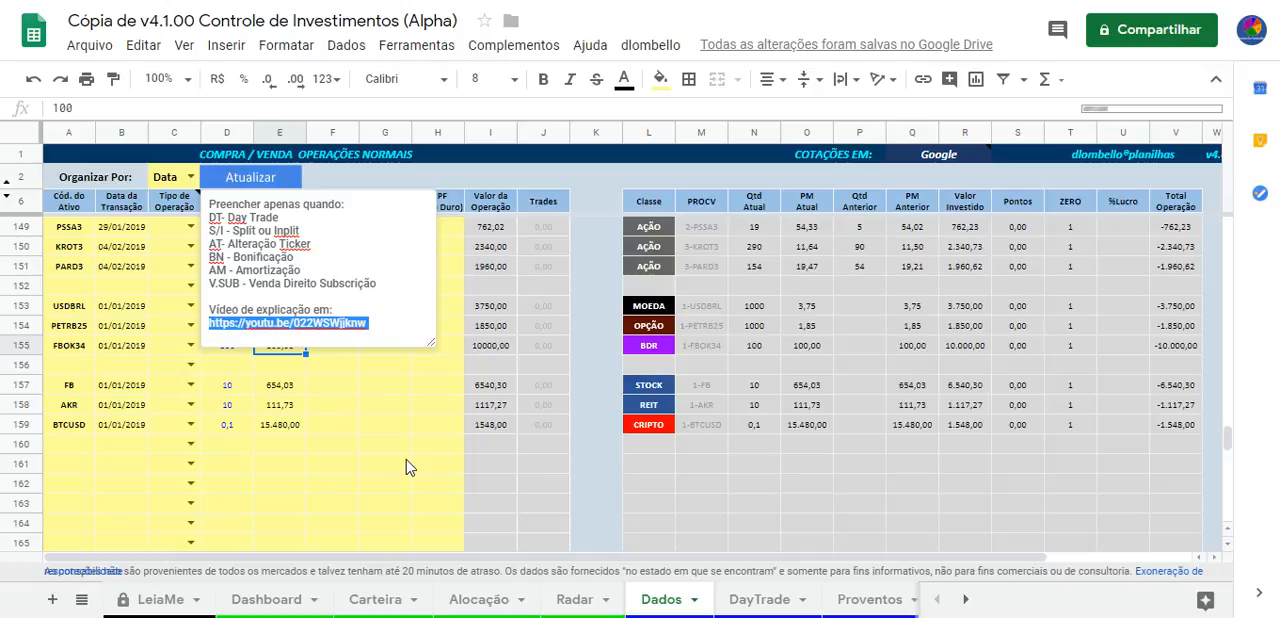
key(Escape)
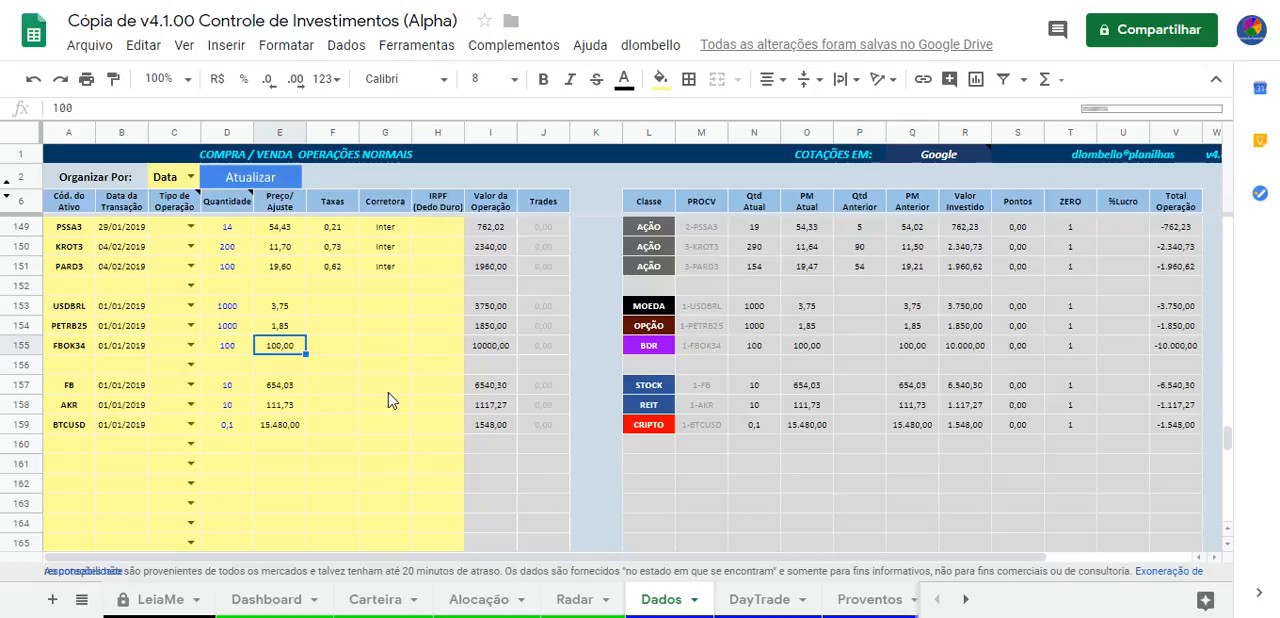